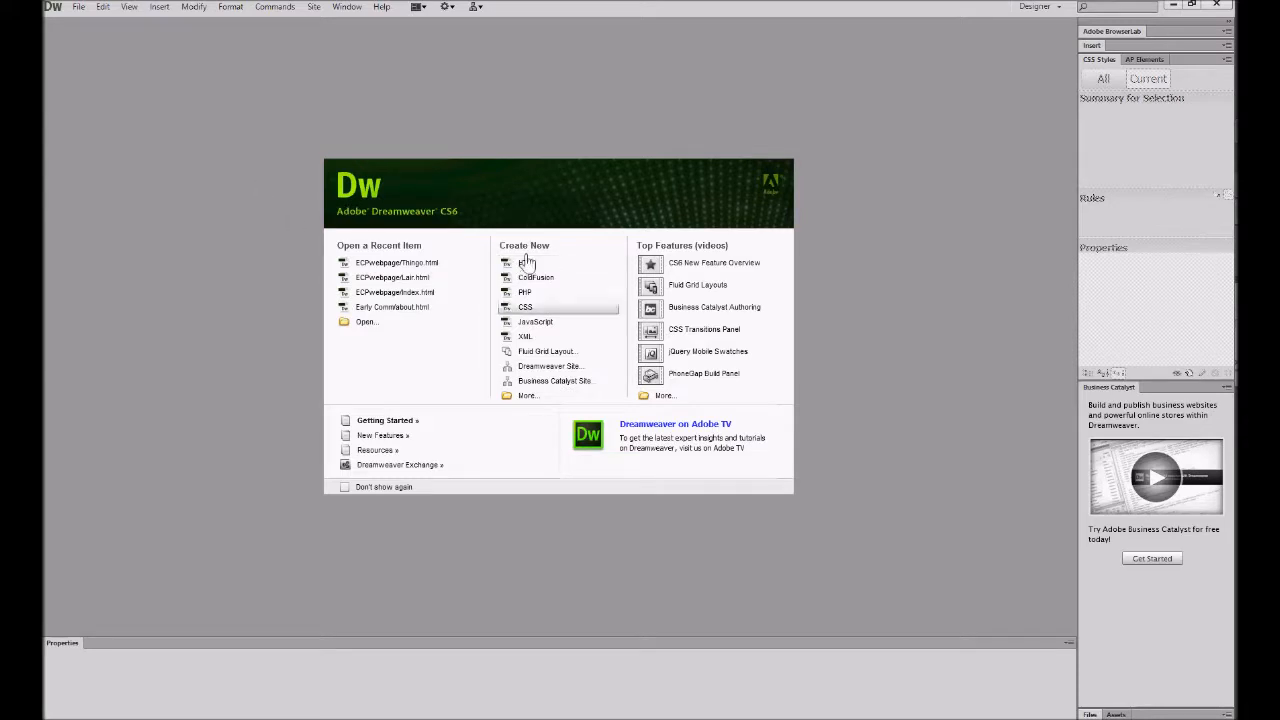
Create a new blank HTML document, look at its Code, Split and Design views, and return to Code view.
{"action": "left_click", "coordinate": [533, 268]}
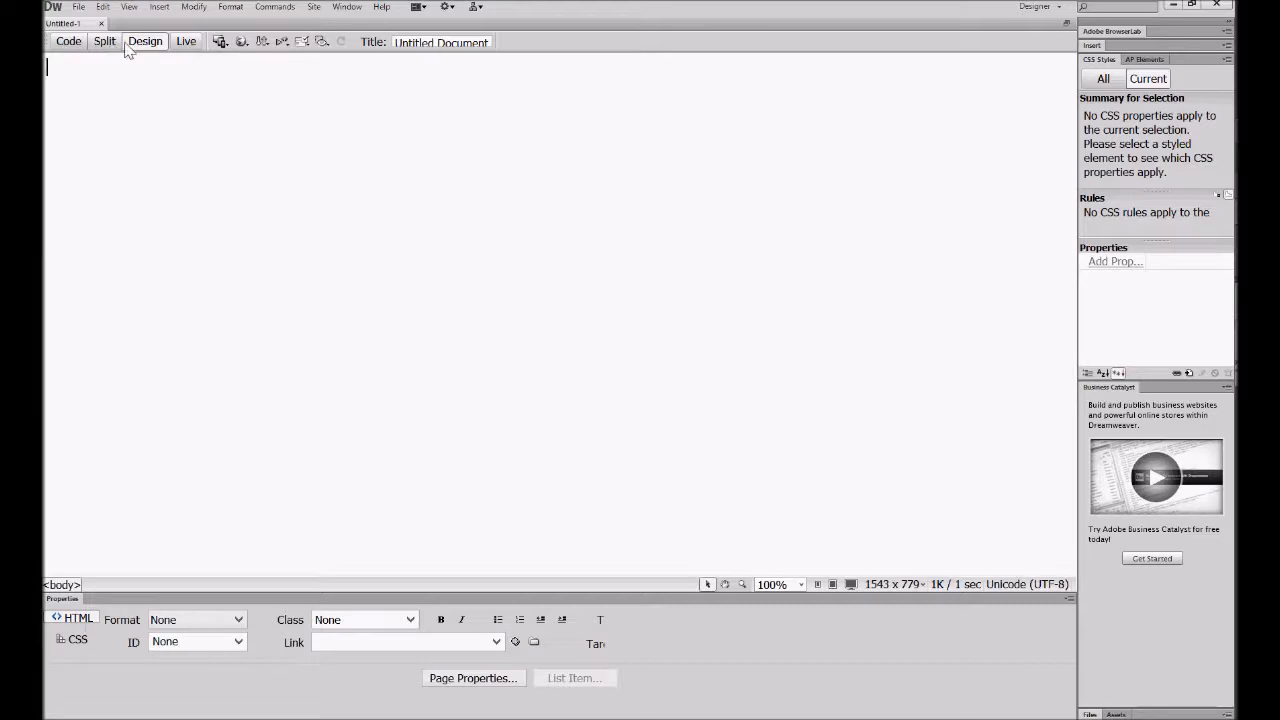
{"action": "left_click", "coordinate": [72, 42]}
{"action": "left_click", "coordinate": [104, 42]}
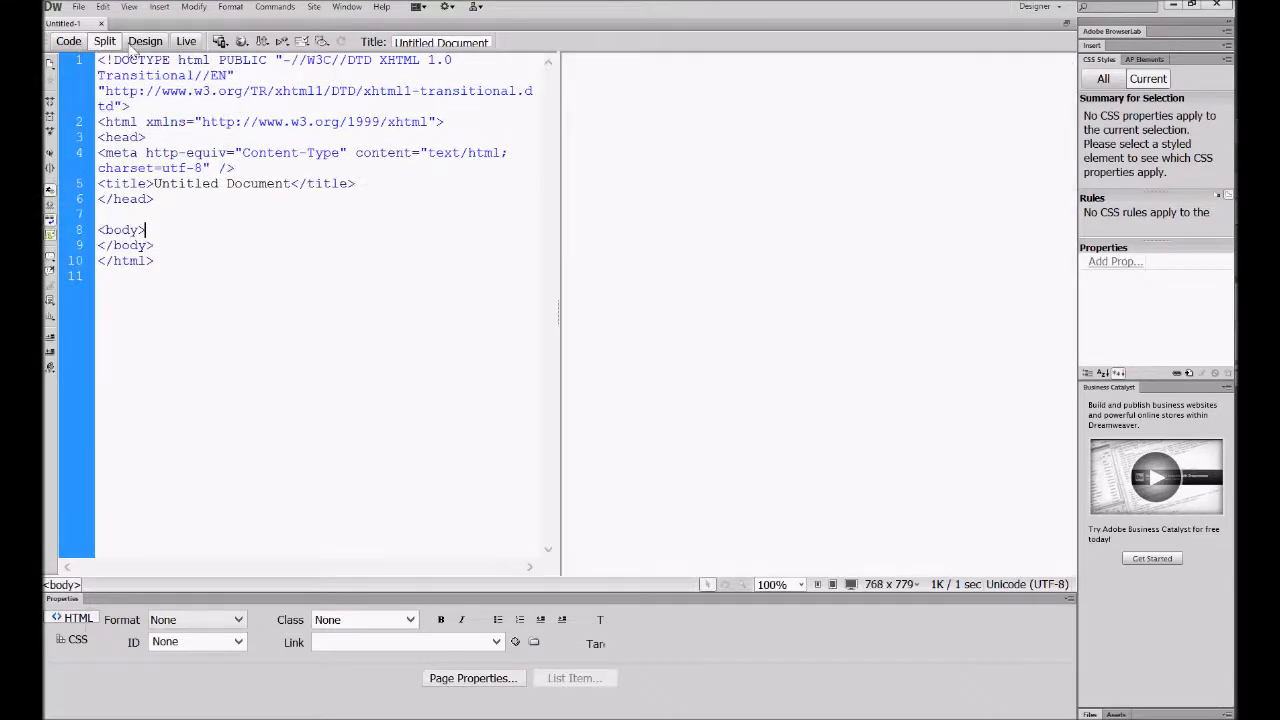
{"action": "left_click", "coordinate": [150, 44]}
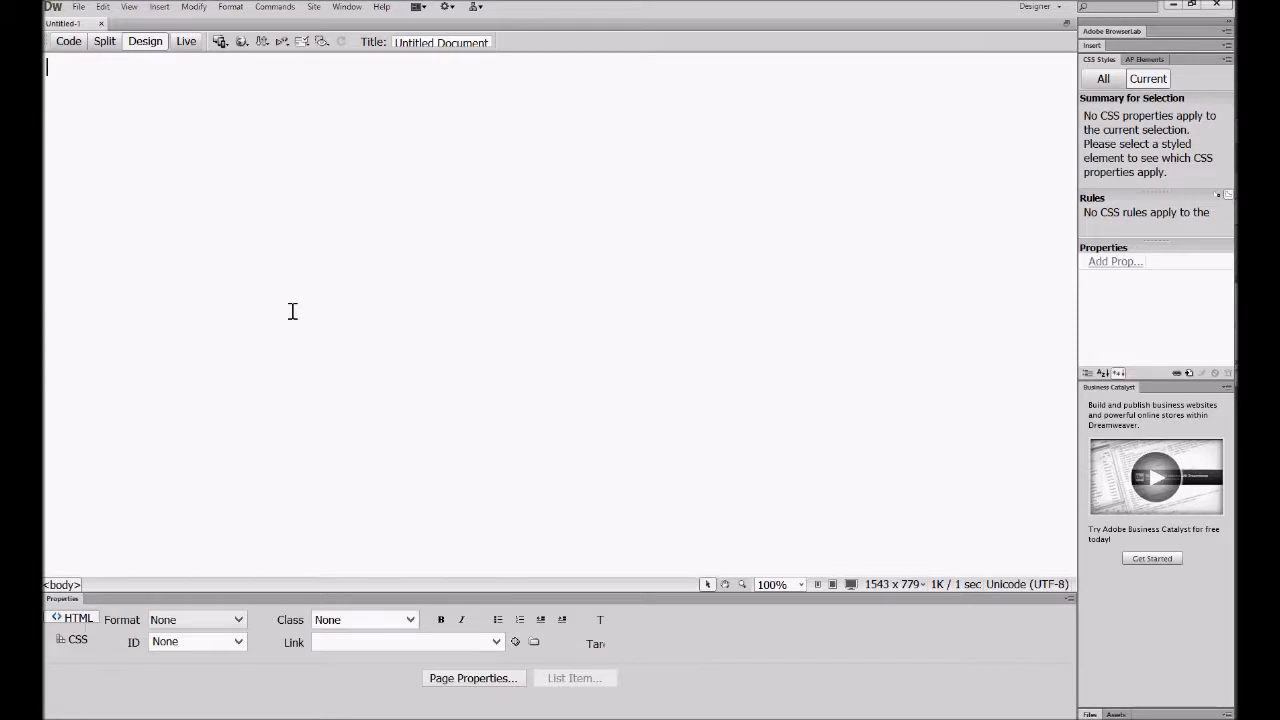
{"action": "left_click", "coordinate": [74, 42]}
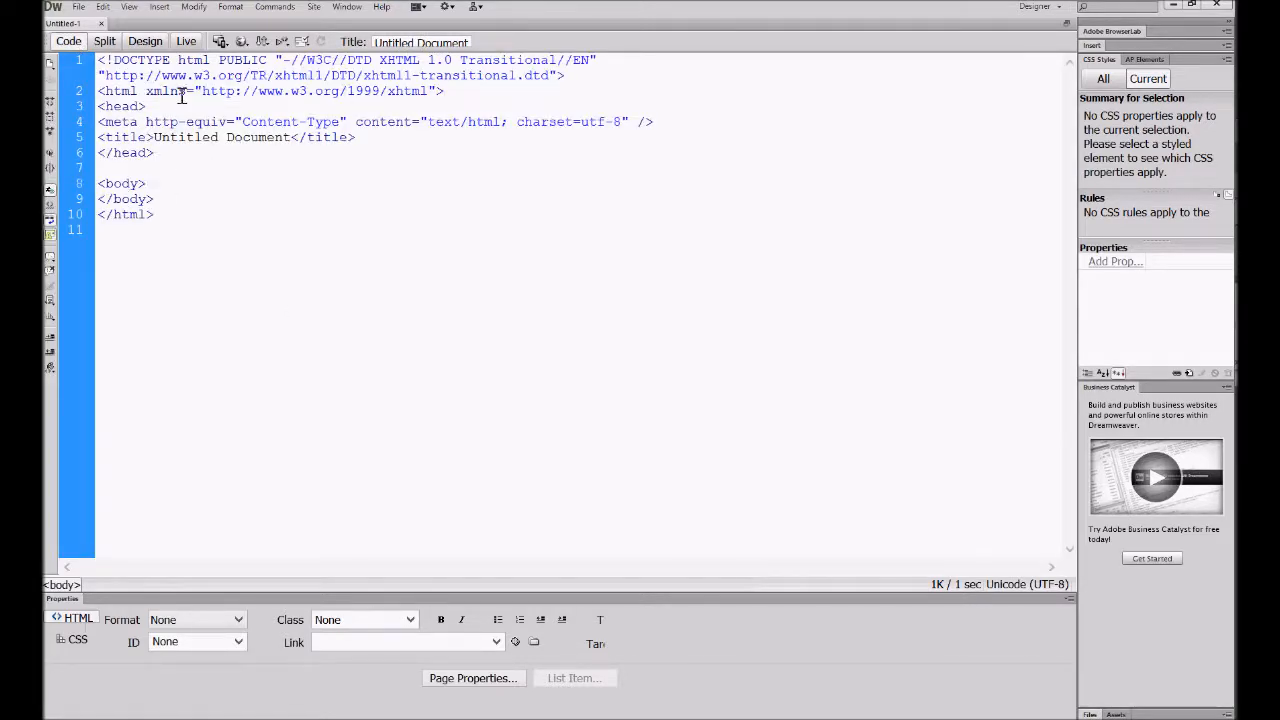
Remove the xmlns attribute from the html tag and delete the DOCTYPE declaration and the Content-Type meta tag.
{"action": "left_click_drag", "start_coordinate": [433, 91], "coordinate": [149, 87]}
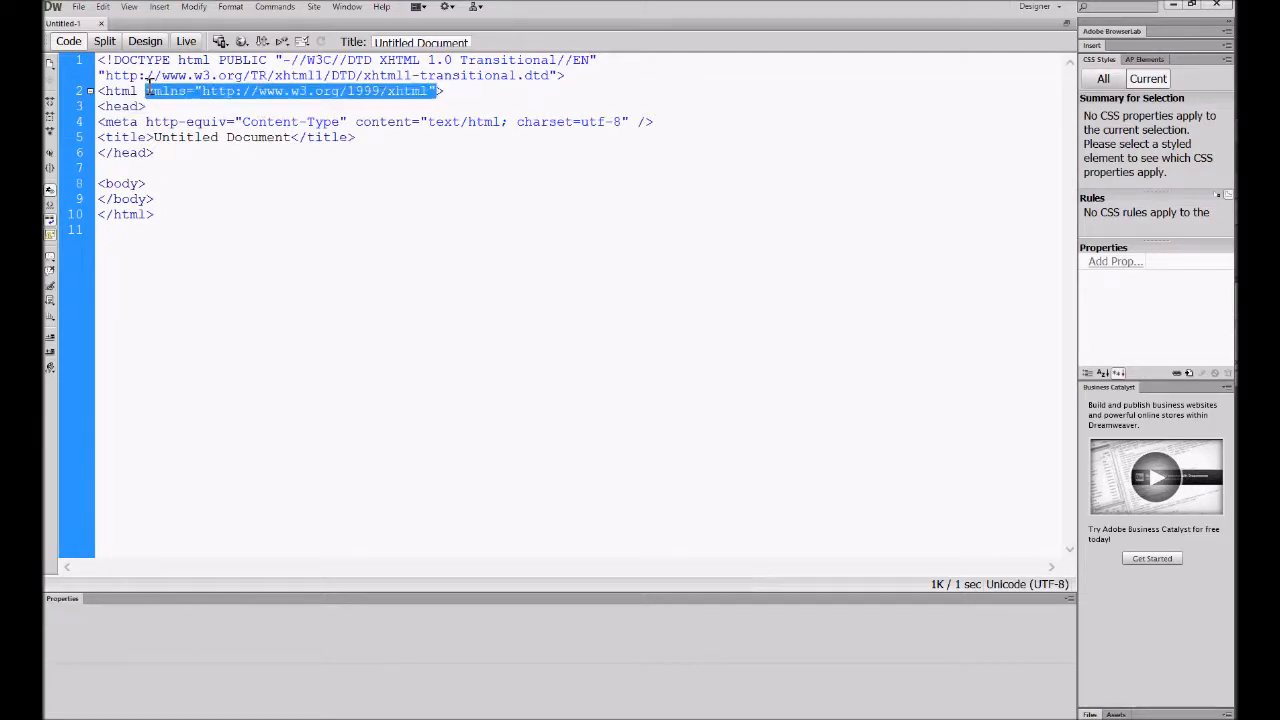
{"action": "key", "text": "BackSpace"}
{"action": "key", "text": "BackSpace"}
{"action": "left_click_drag", "start_coordinate": [566, 76], "coordinate": [83, 66]}
{"action": "key", "text": "BackSpace"}
{"action": "left_click_drag", "start_coordinate": [678, 111], "coordinate": [46, 109]}
{"action": "key", "text": "BackSpace"}
{"action": "left_click", "coordinate": [202, 148]}
{"action": "left_click_drag", "start_coordinate": [181, 102], "coordinate": [172, 88]}
Insert one blank line between the opening html tag and the opening head tag.
{"action": "left_click", "coordinate": [143, 67]}
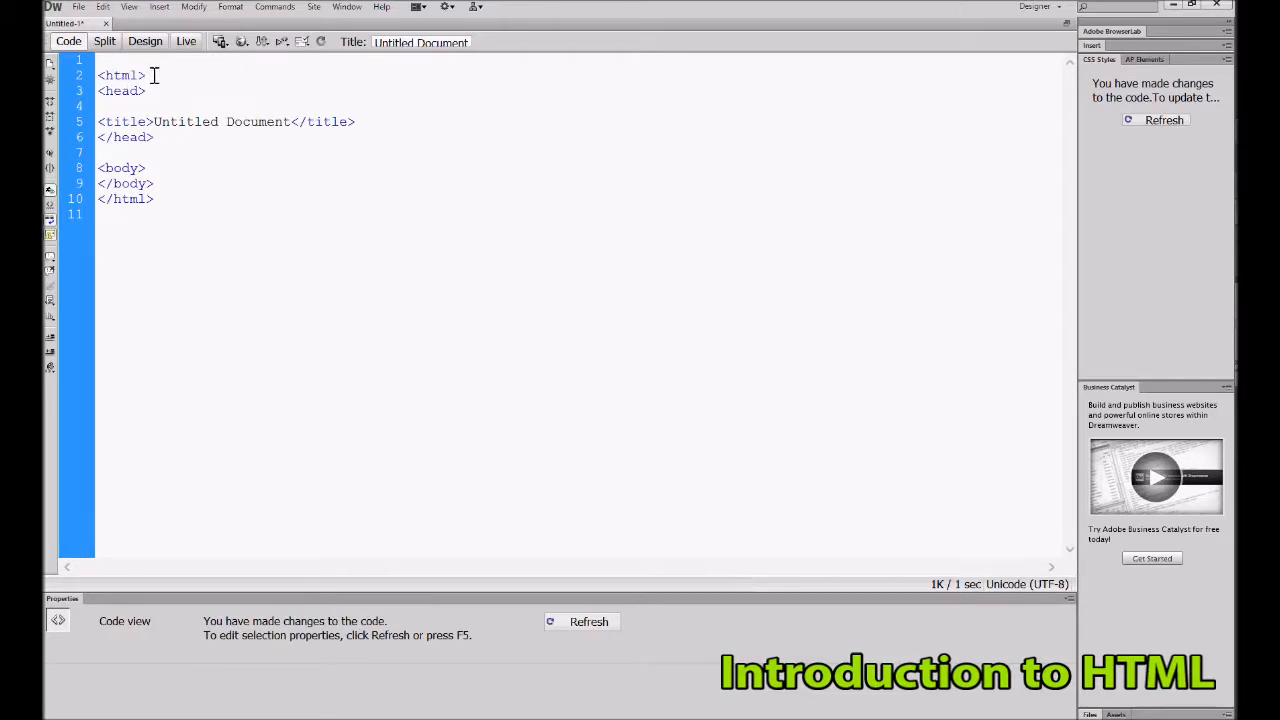
{"action": "key", "text": "Return"}
{"action": "key", "text": "Return"}
{"action": "key", "text": "Return"}
{"action": "key", "text": "BackSpace"}
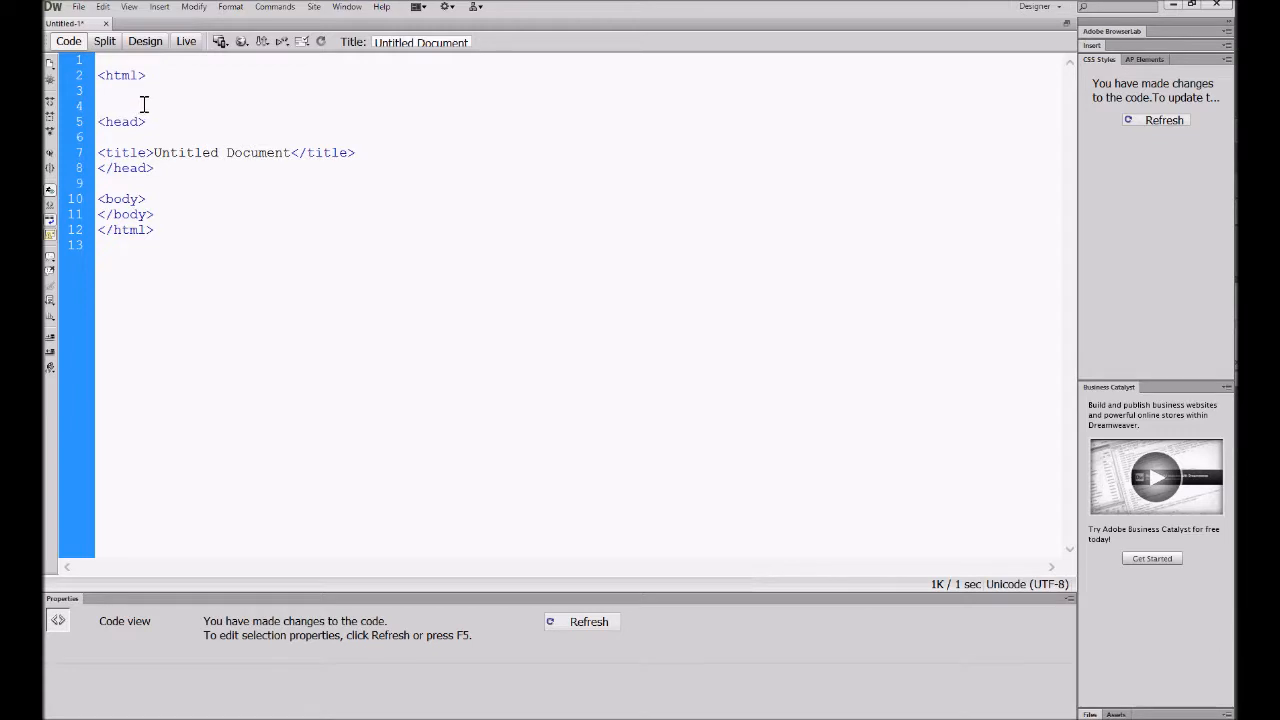
{"action": "key", "text": "BackSpace"}
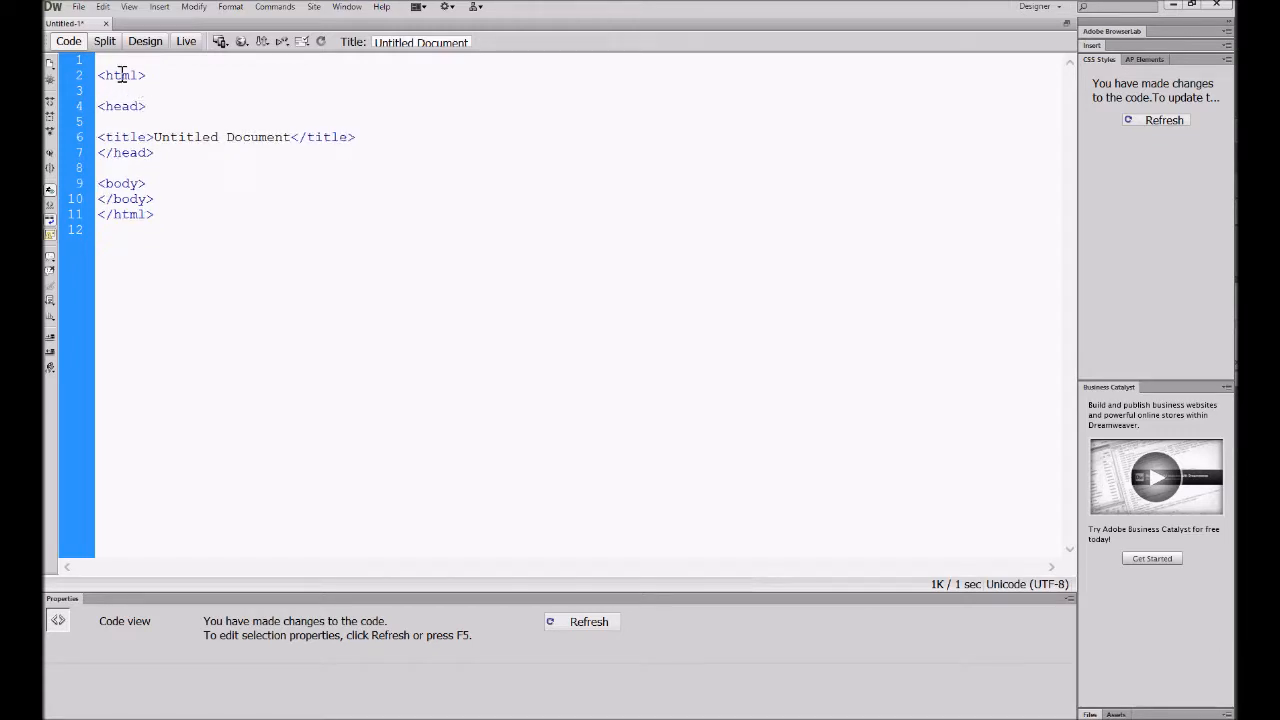
Insert one blank line between the closing body tag and the closing html tag.
{"action": "triple_click", "coordinate": [121, 75]}
{"action": "left_click", "coordinate": [136, 221]}
{"action": "double_click", "coordinate": [133, 221]}
{"action": "left_click", "coordinate": [162, 198]}
{"action": "key", "text": "Return"}
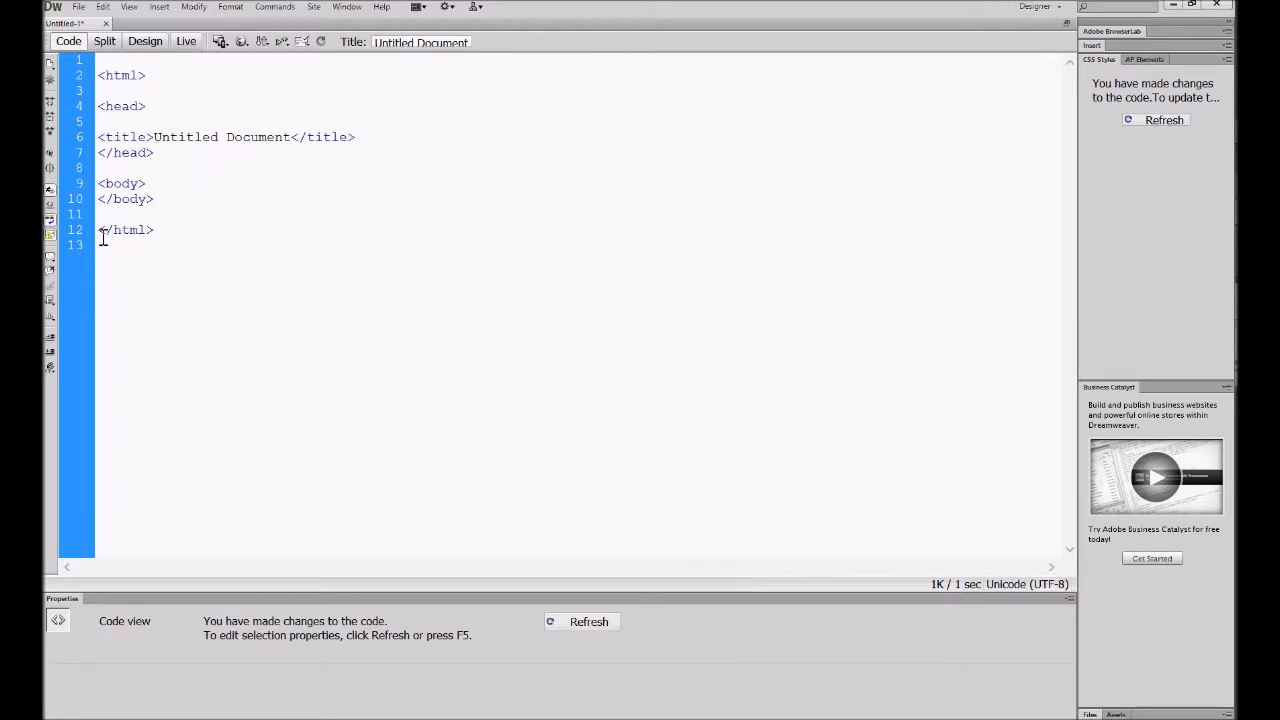
Examine the opening and closing html and head tags in the code by highlighting each pair.
{"action": "left_click_drag", "start_coordinate": [97, 231], "coordinate": [166, 232]}
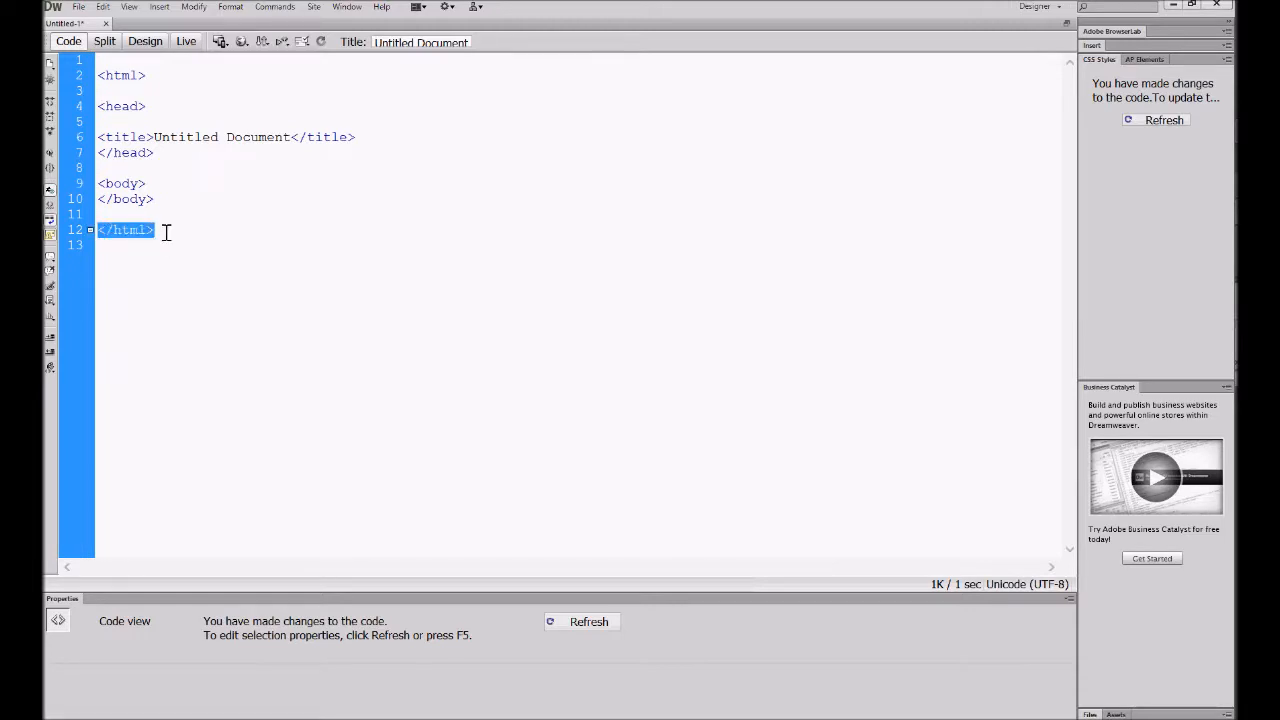
{"action": "left_click", "coordinate": [197, 239]}
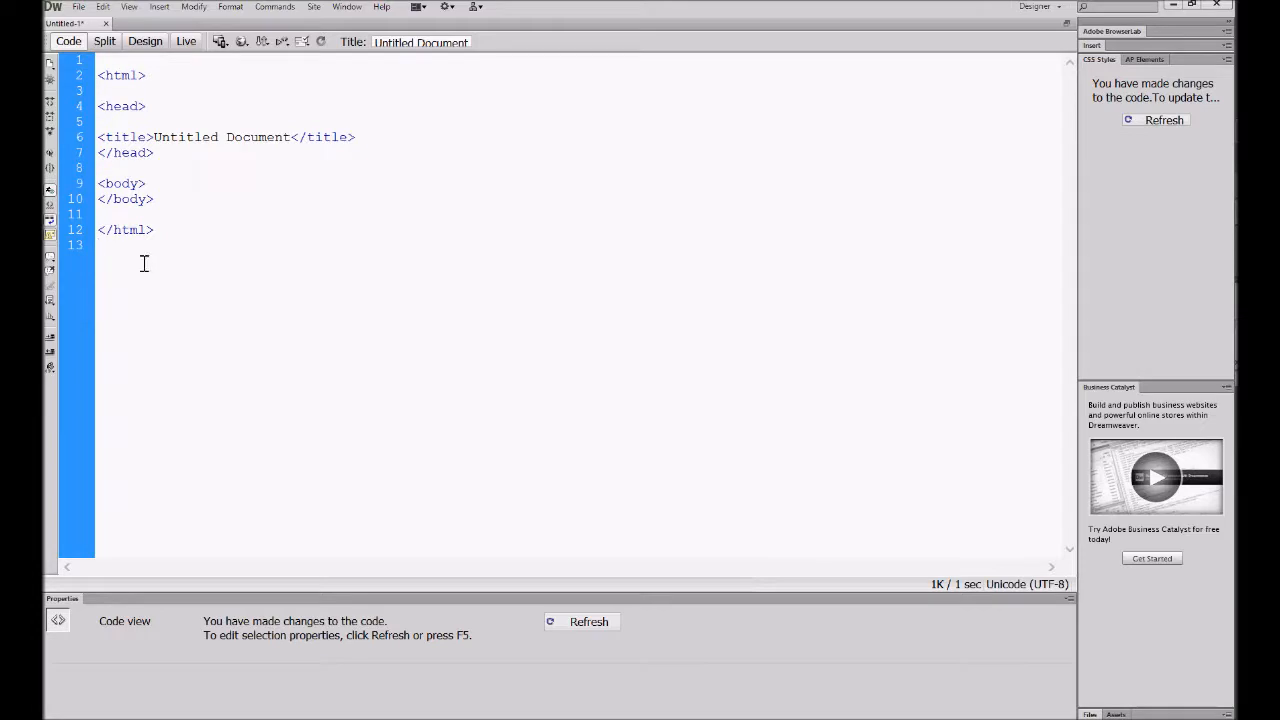
{"action": "triple_click", "coordinate": [128, 78]}
{"action": "triple_click", "coordinate": [127, 234]}
{"action": "left_click", "coordinate": [155, 243]}
{"action": "triple_click", "coordinate": [126, 111]}
{"action": "left_click", "coordinate": [180, 122]}
{"action": "double_click", "coordinate": [121, 107]}
{"action": "triple_click", "coordinate": [131, 156]}
{"action": "left_click", "coordinate": [170, 166]}
Change the text in the title element to "Home", check the document title in Design view, and return to Code view.
{"action": "left_click_drag", "start_coordinate": [290, 137], "coordinate": [159, 143]}
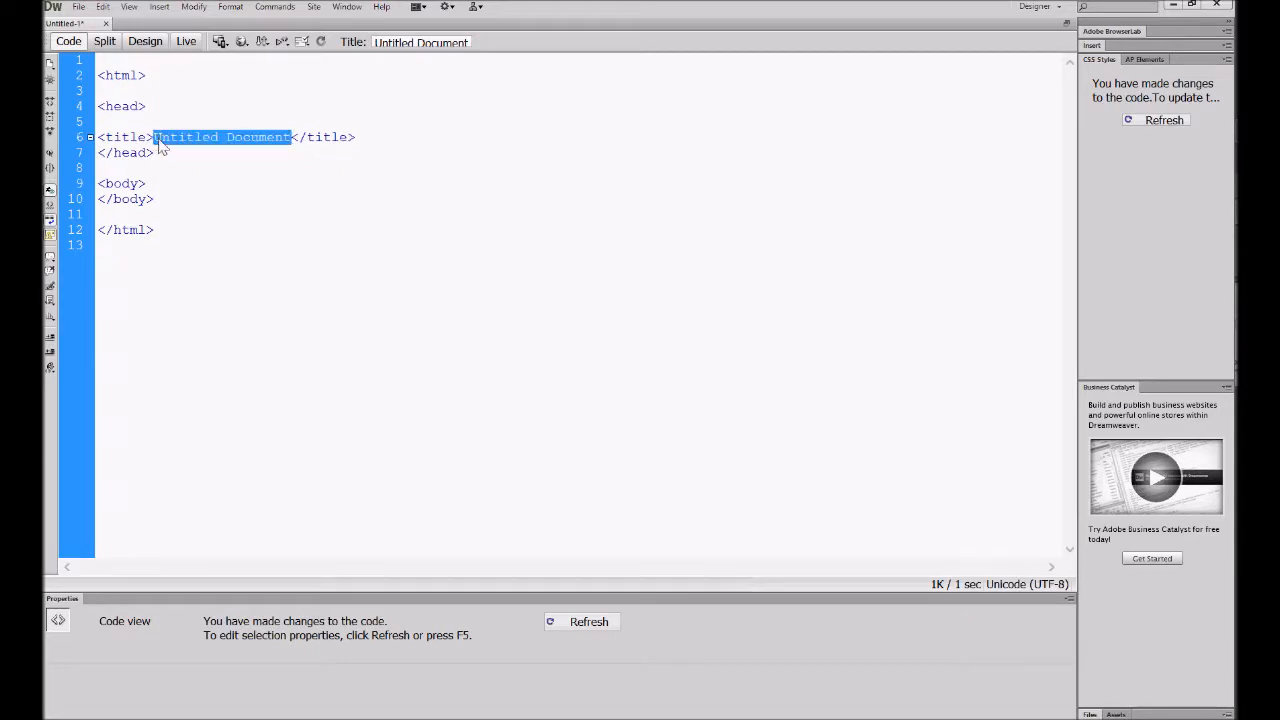
{"action": "type", "text": "Home"}
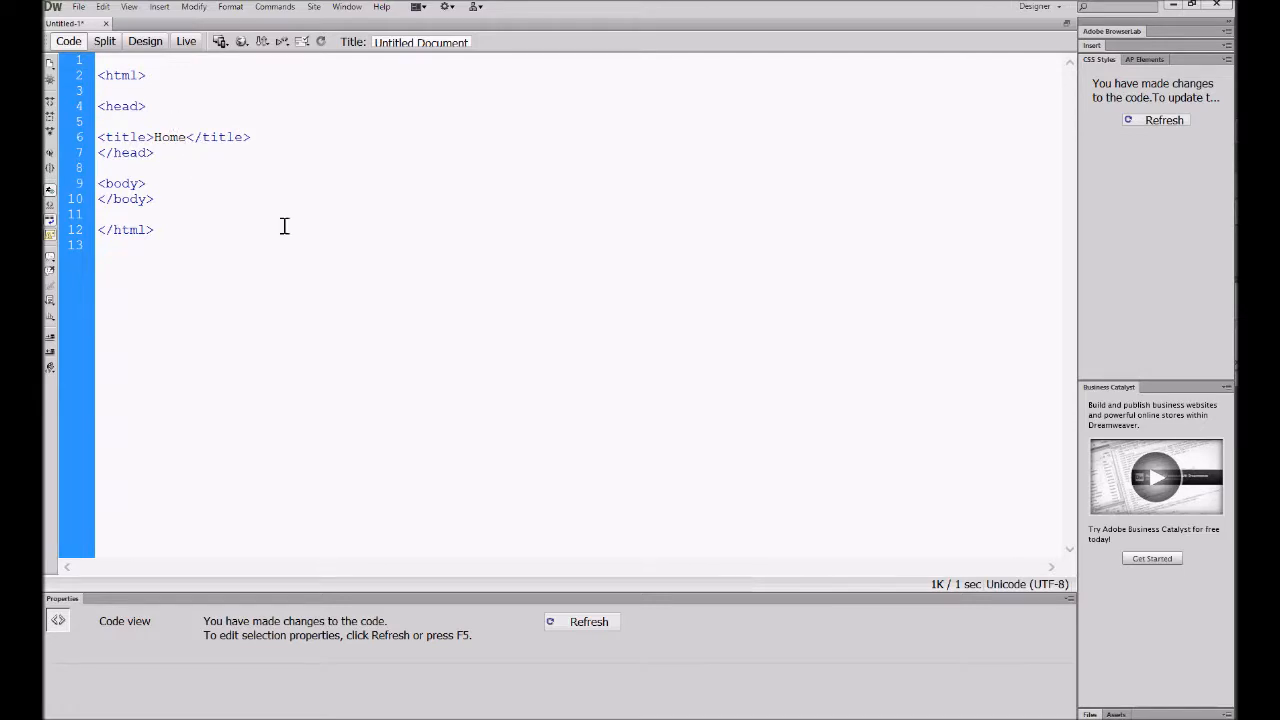
{"action": "left_click", "coordinate": [149, 43]}
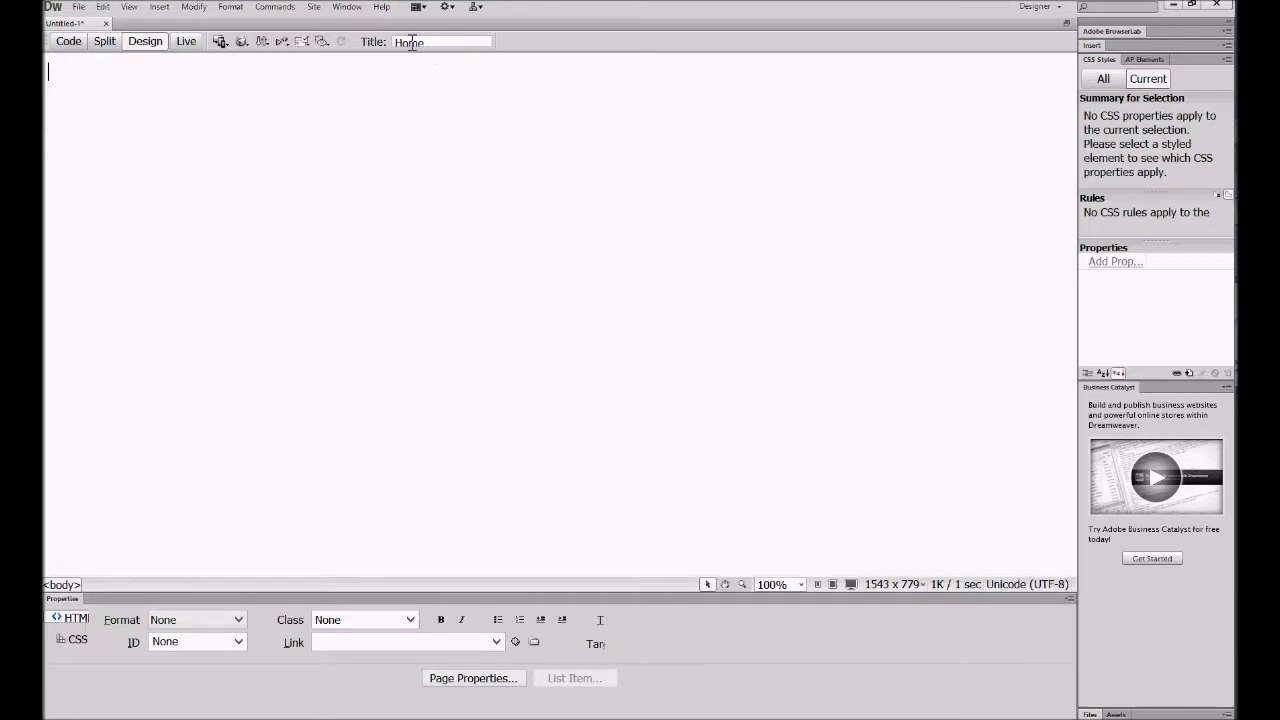
{"action": "left_click", "coordinate": [70, 44]}
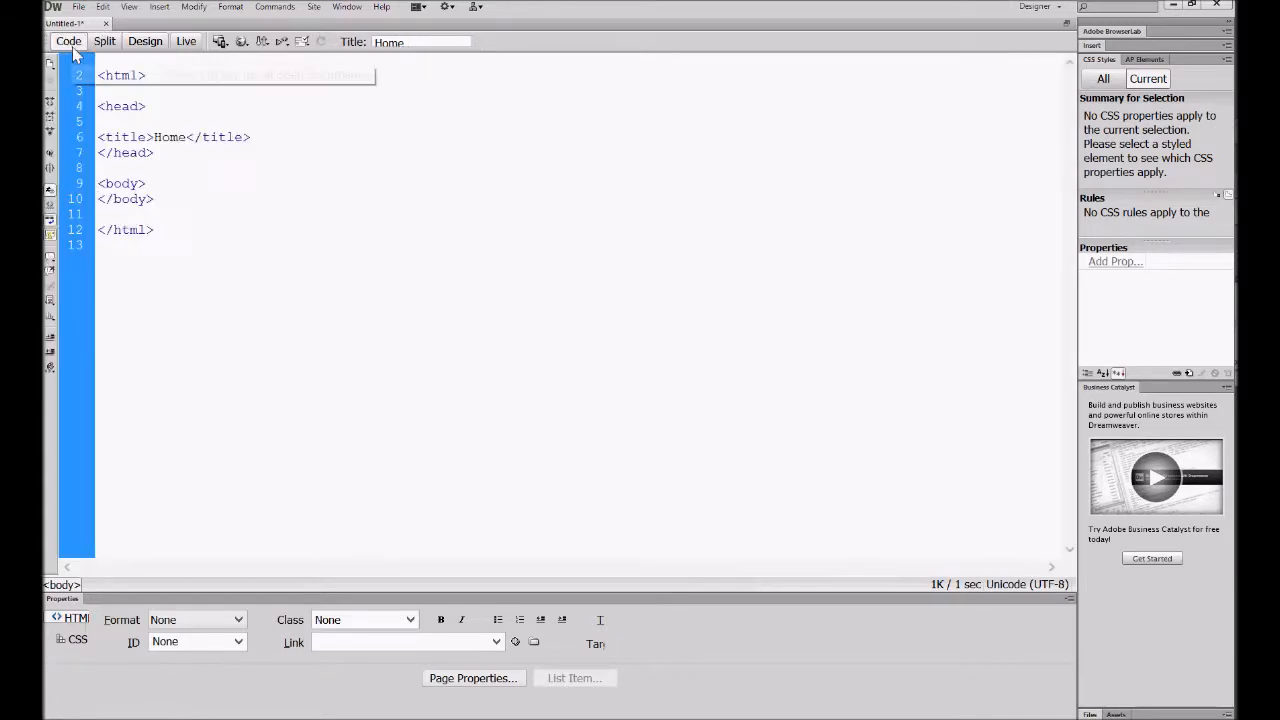
Add the text "This is the home page" inside the body, check it in Design view, and return to Code view.
{"action": "left_click", "coordinate": [160, 152]}
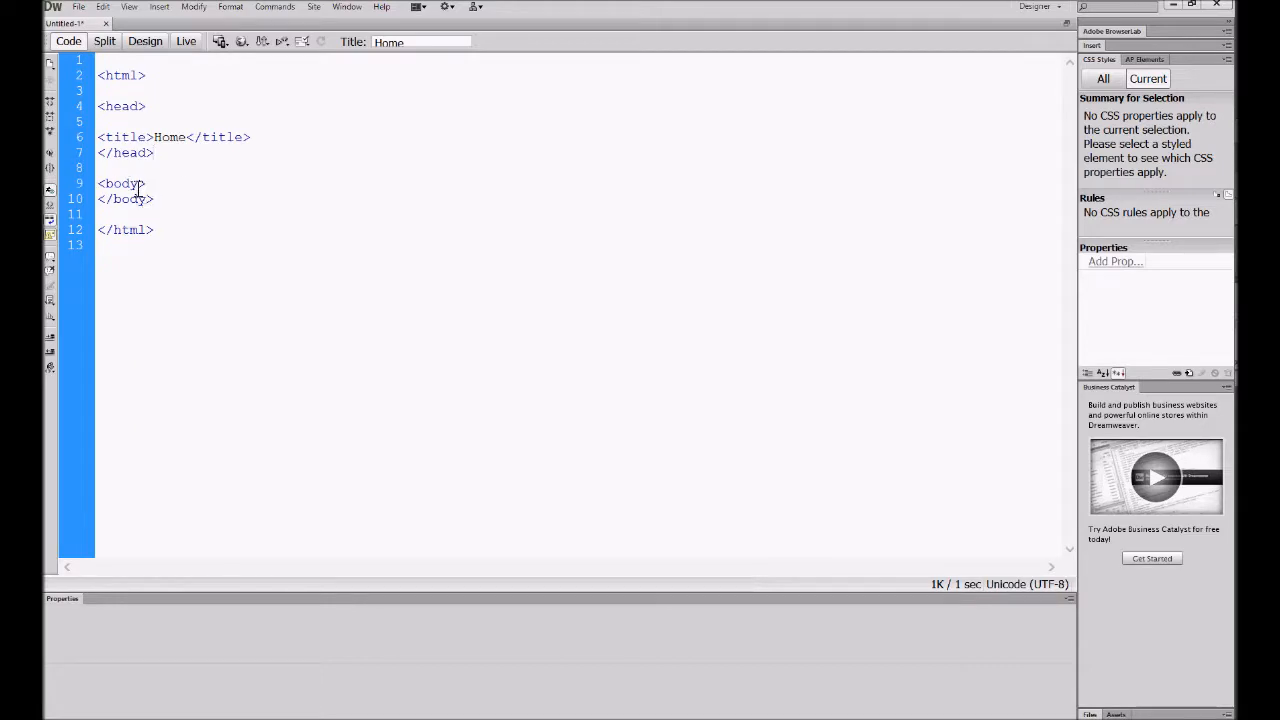
{"action": "left_click", "coordinate": [162, 187]}
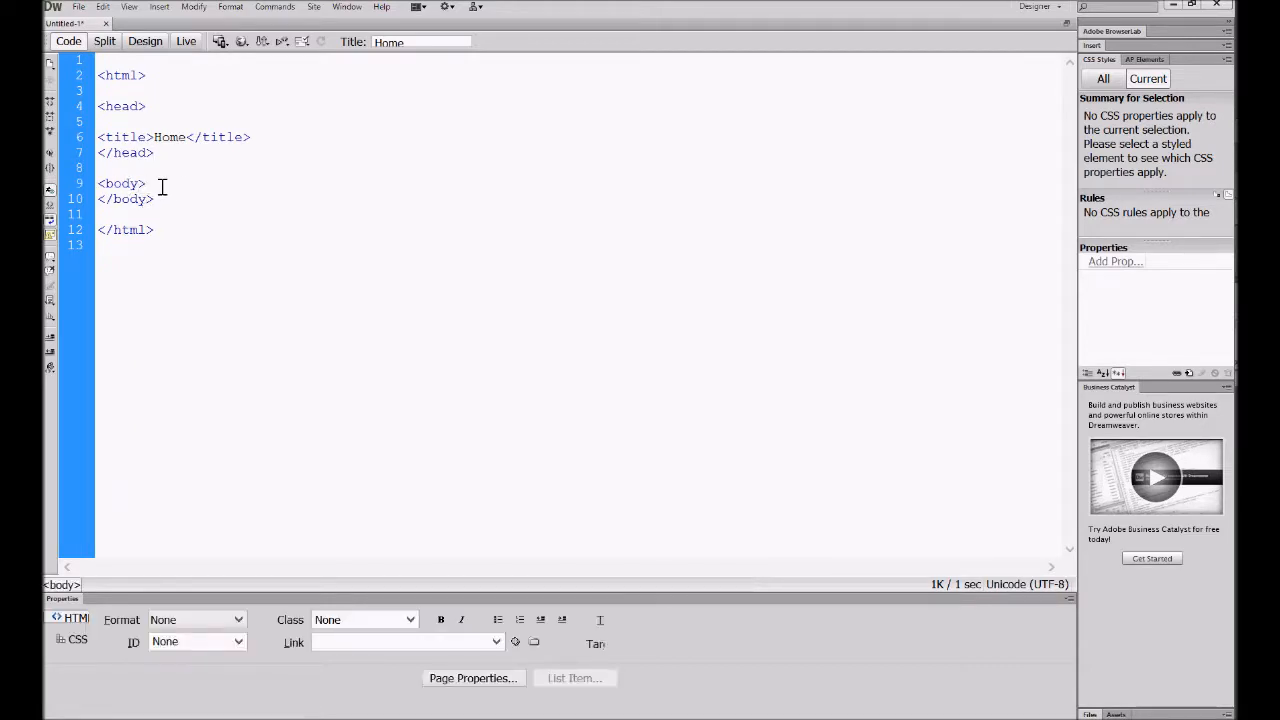
{"action": "key", "text": "Return"}
{"action": "key", "text": "Return"}
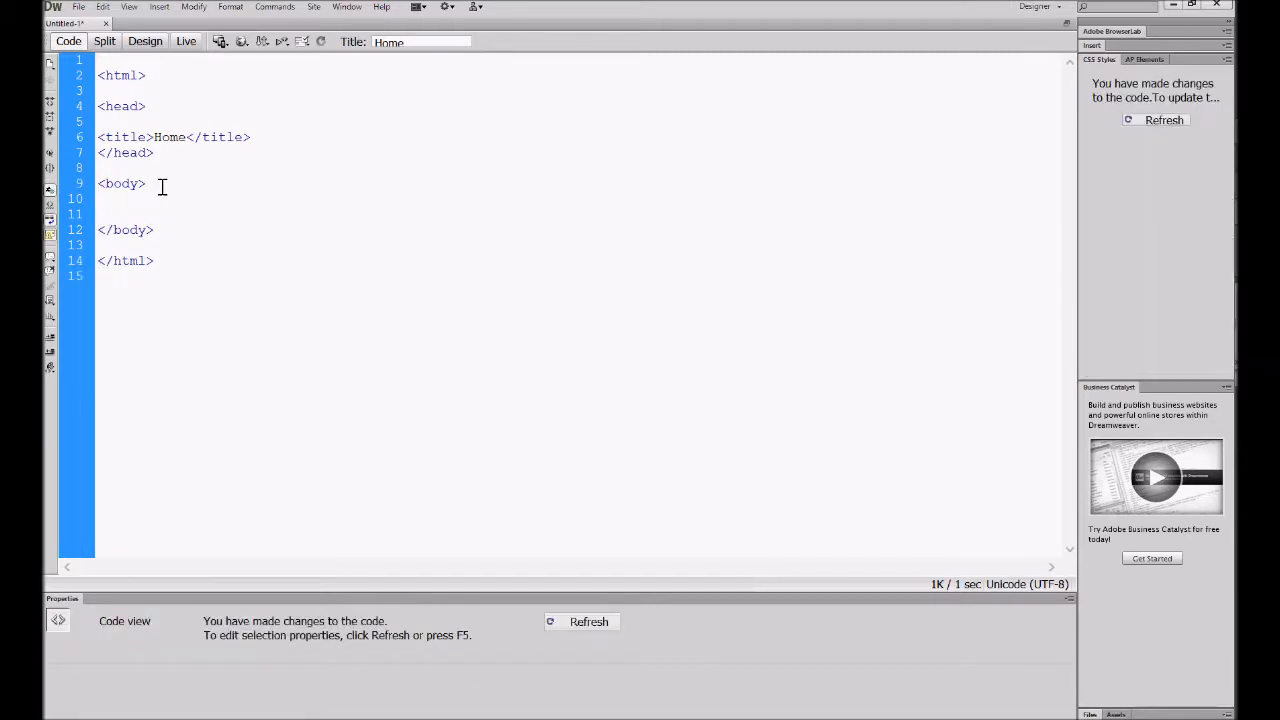
{"action": "type", "text": "This is the home page"}
{"action": "left_click", "coordinate": [150, 41]}
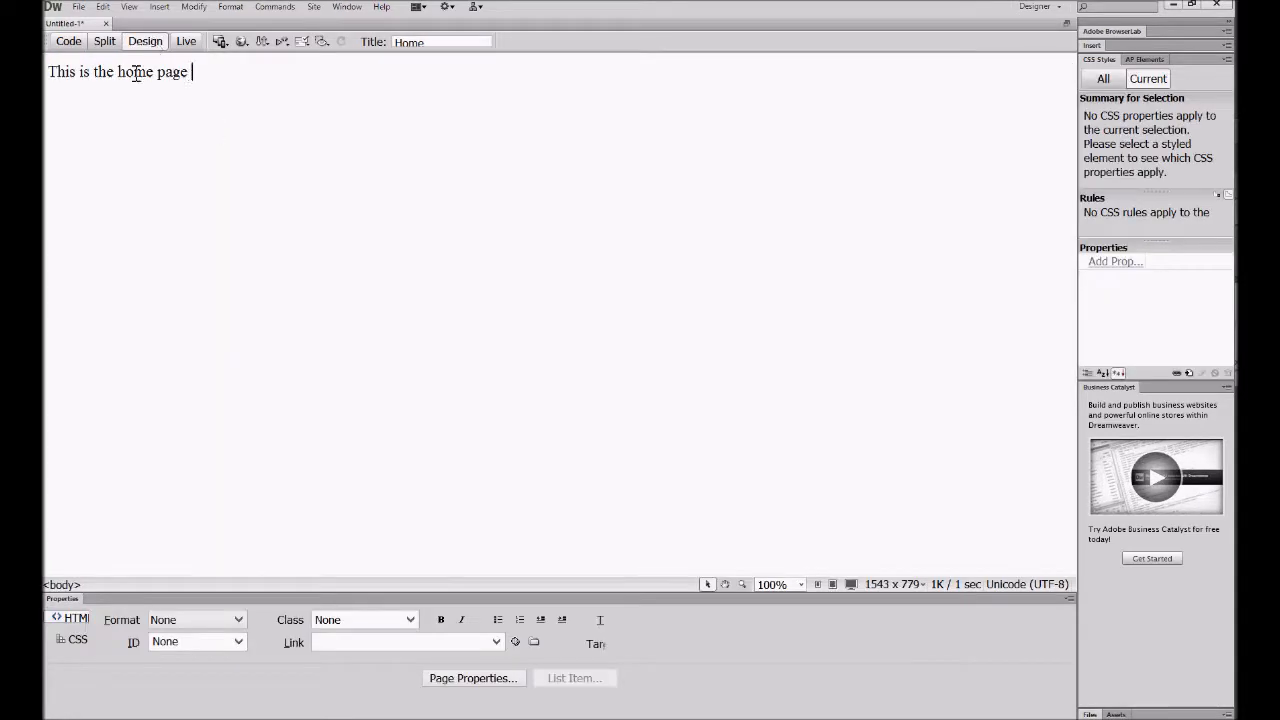
{"action": "left_click", "coordinate": [68, 41]}
Try adding "this is the home page" inside the head section, preview it in Design view, and delete that text again.
{"action": "left_click", "coordinate": [128, 118]}
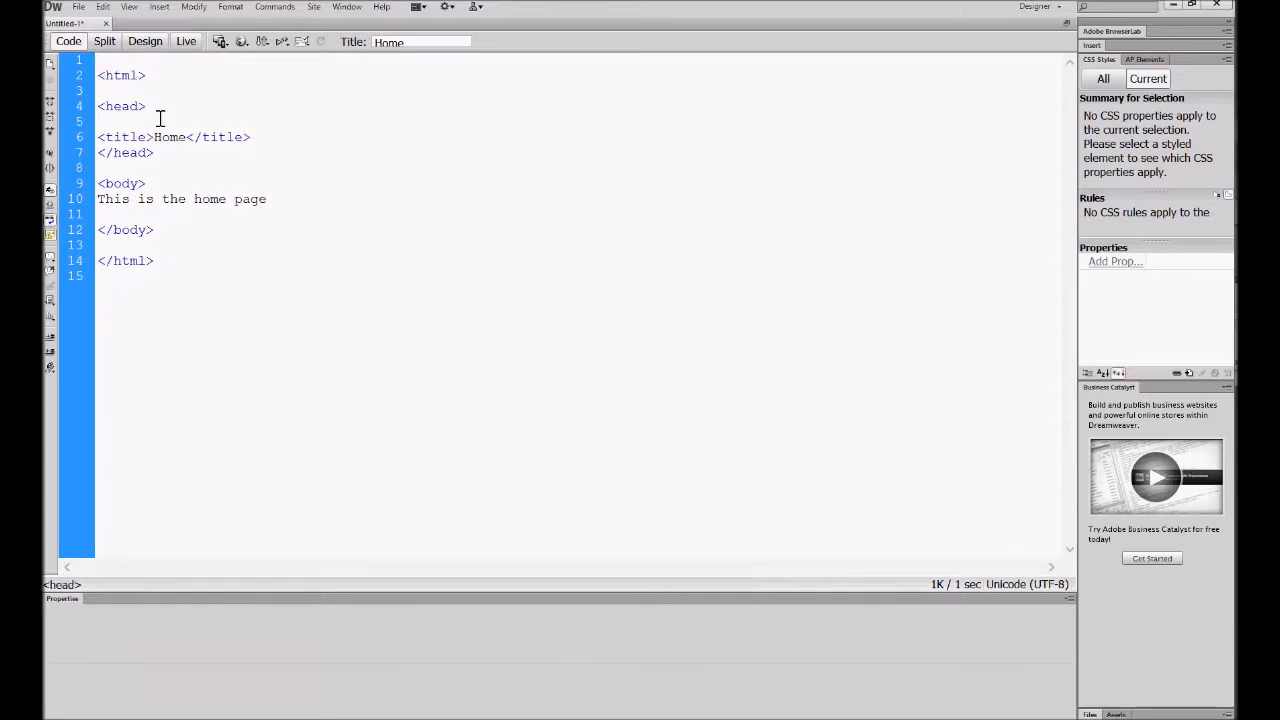
{"action": "type", "text": "this is the home page"}
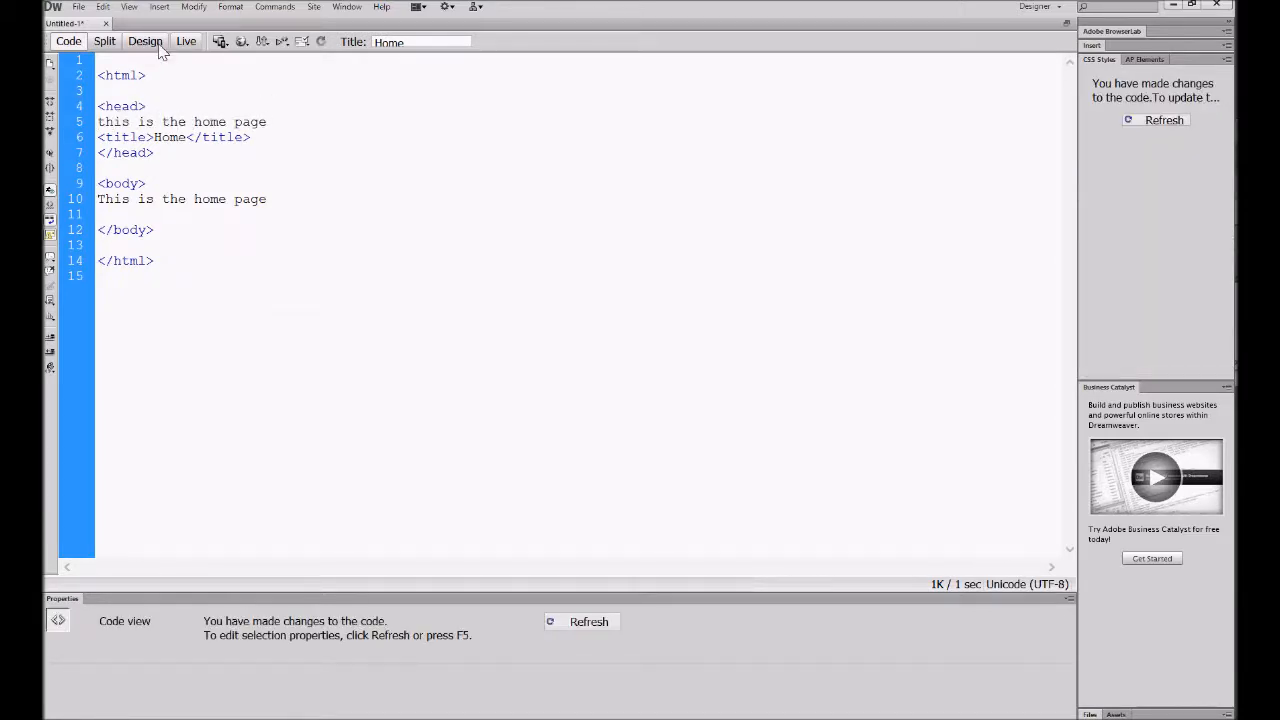
{"action": "left_click", "coordinate": [145, 41]}
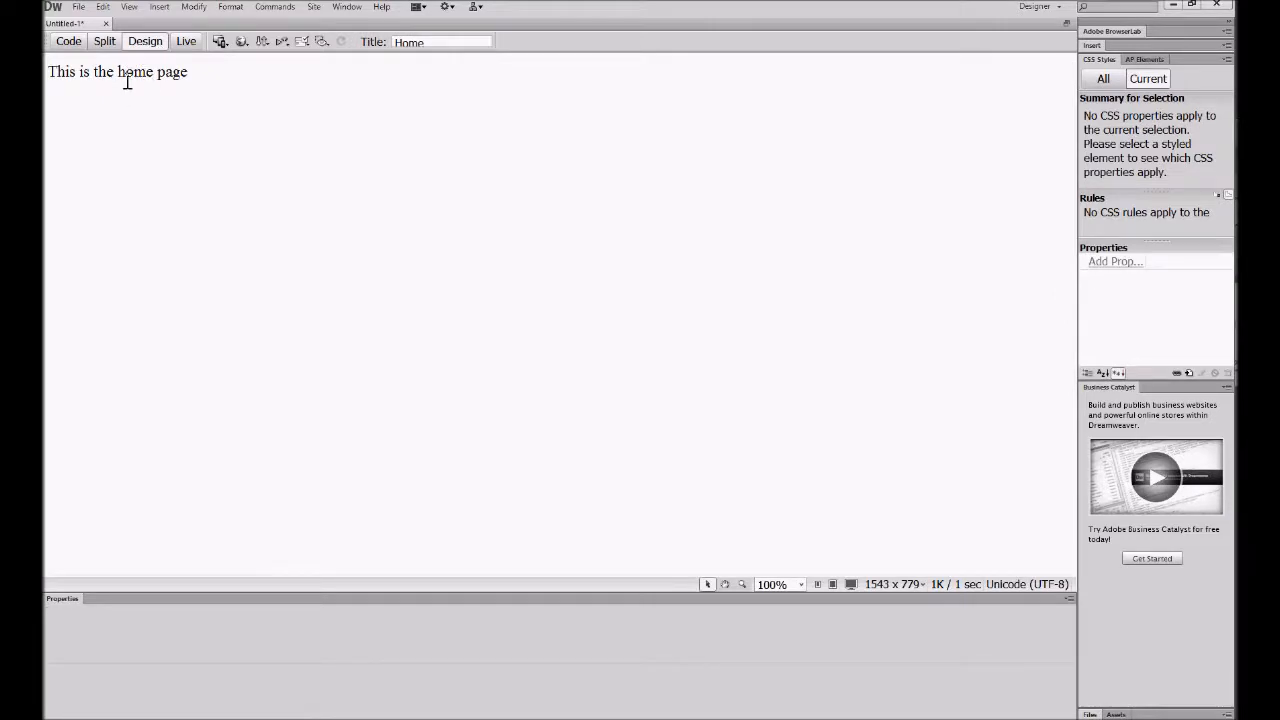
{"action": "left_click", "coordinate": [68, 41]}
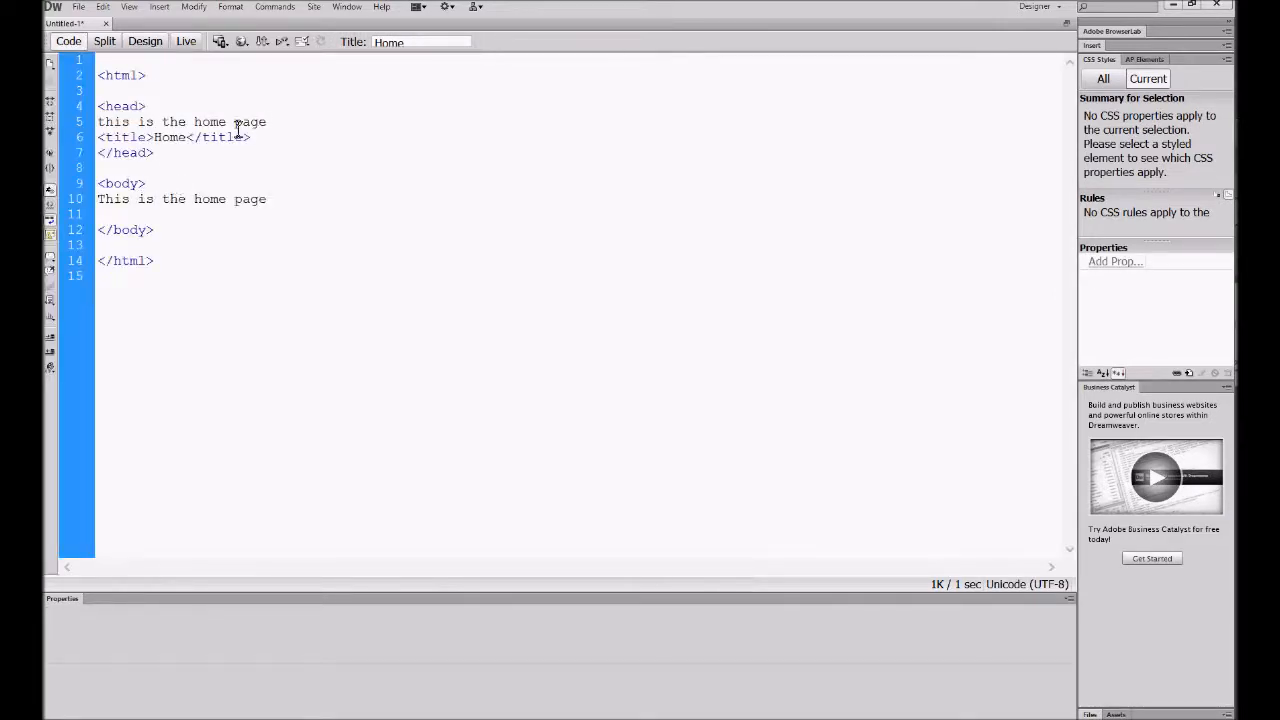
{"action": "left_click_drag", "start_coordinate": [267, 121], "coordinate": [100, 121]}
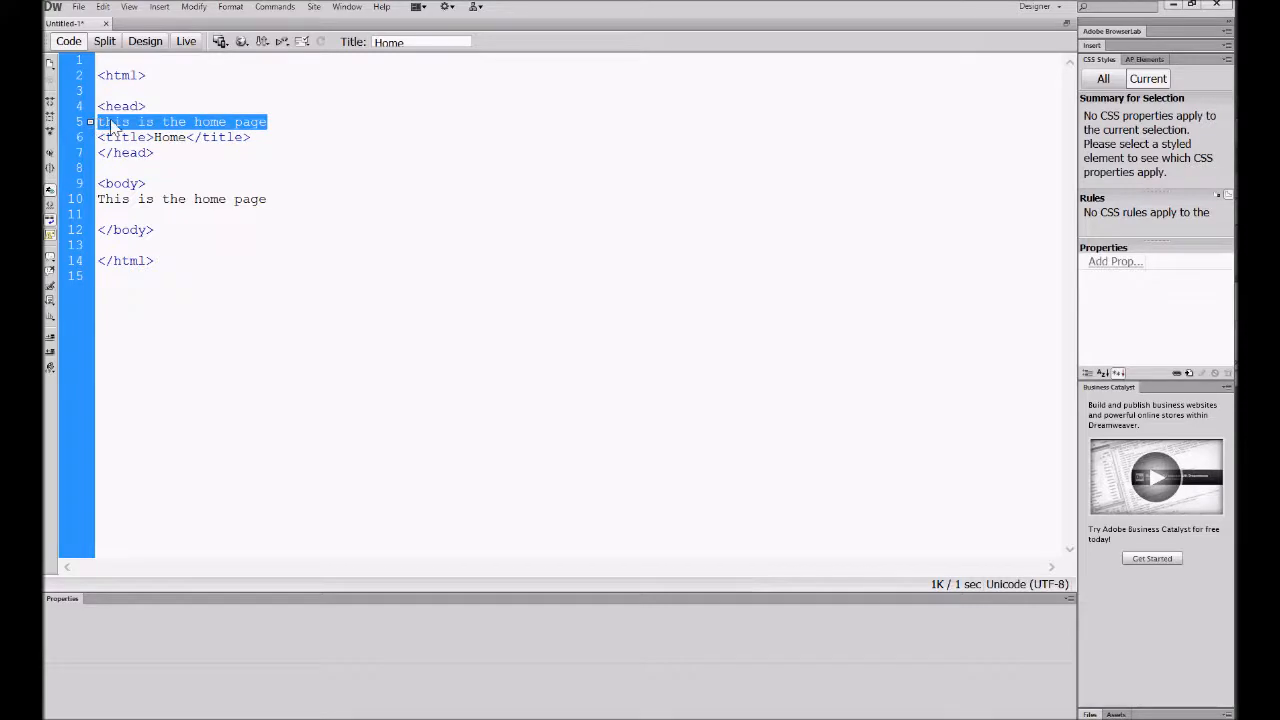
{"action": "key", "text": "Delete"}
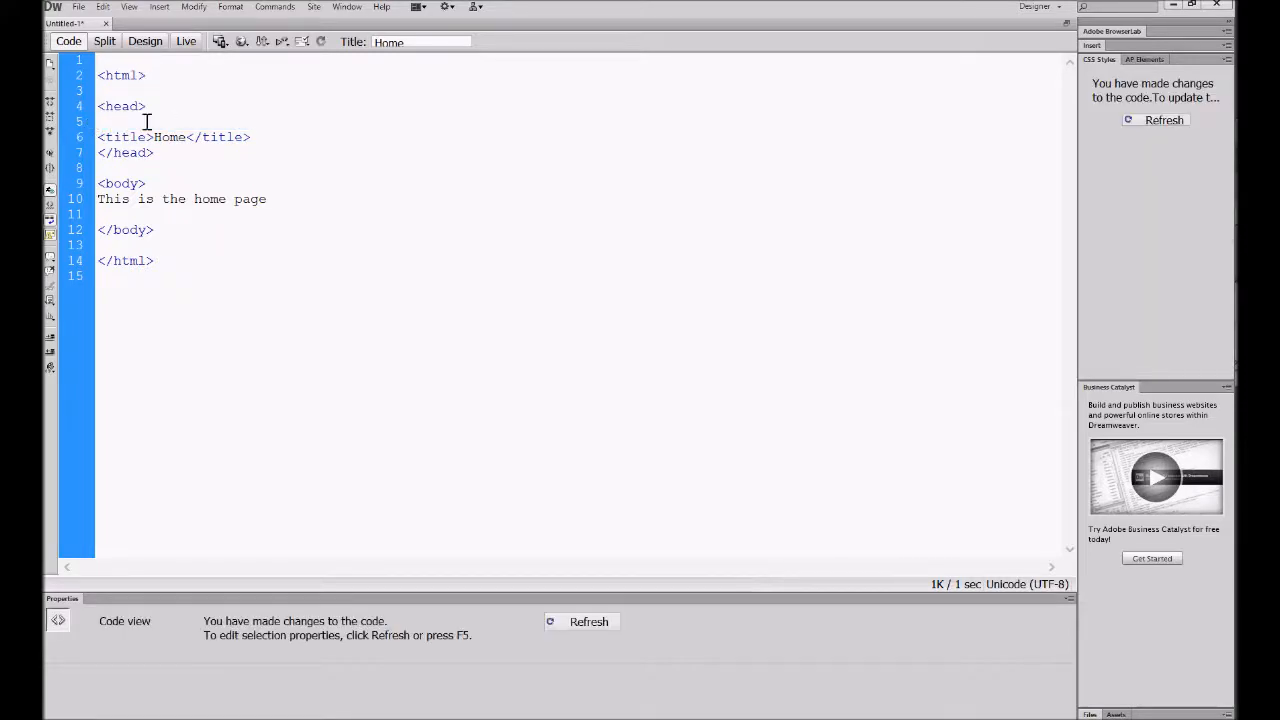
Insert a blank line between the title element and the closing head tag.
{"action": "left_click", "coordinate": [270, 137]}
{"action": "key", "text": "Return"}
{"action": "left_click", "coordinate": [239, 264]}
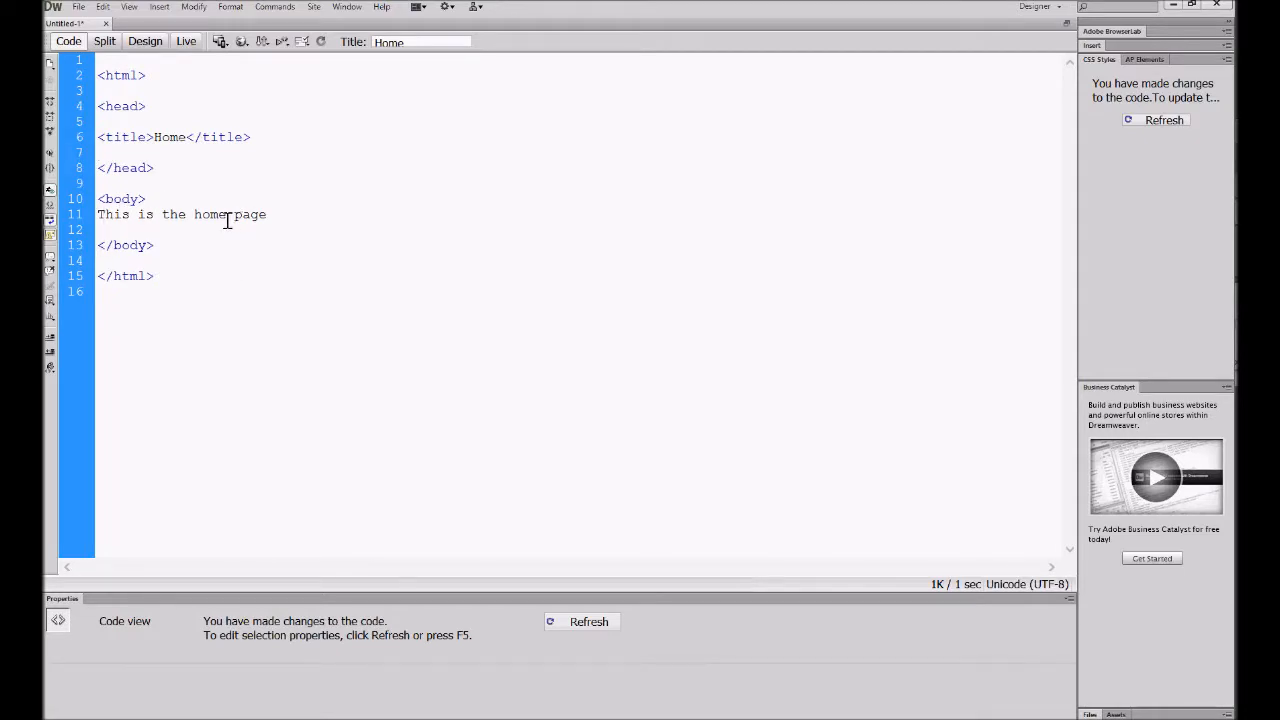
Make the word "home" in the body bold with <b></b> tags, preview it in Design view, and return to Code view.
{"action": "left_click", "coordinate": [193, 214]}
{"action": "type", "text": "<b>"}
{"action": "type", "text": "<"}
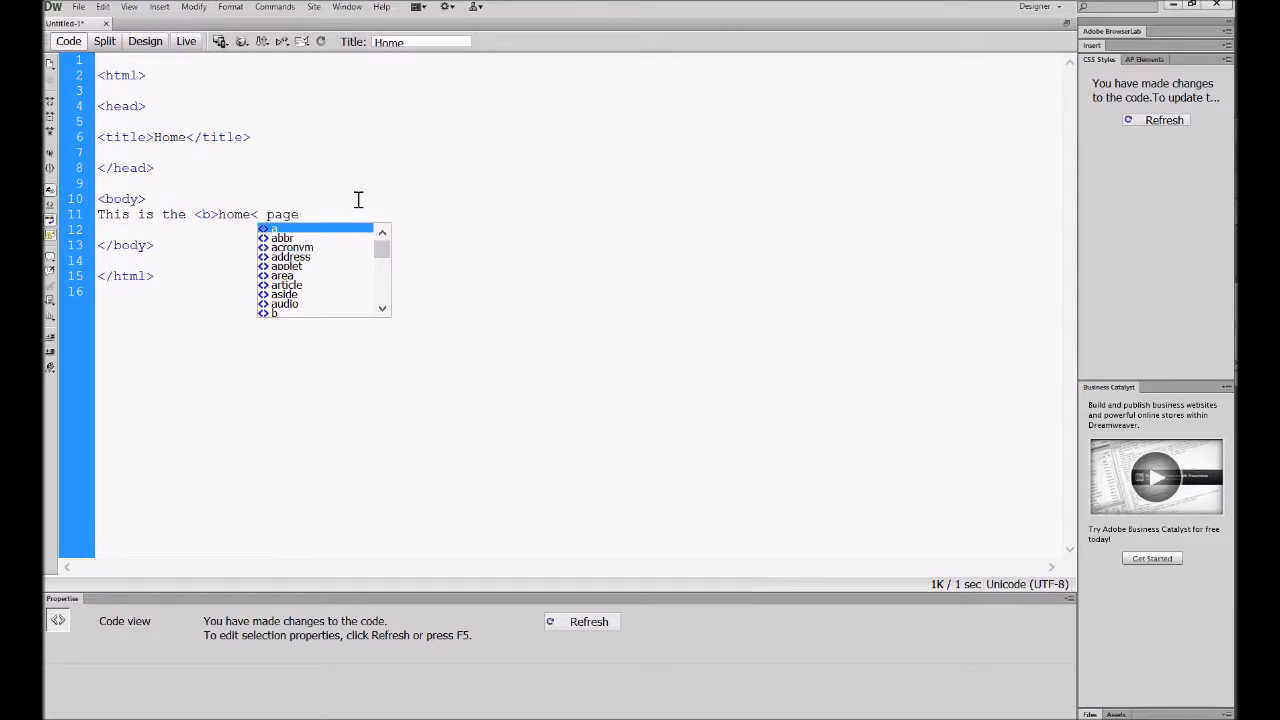
{"action": "type", "text": "/b>"}
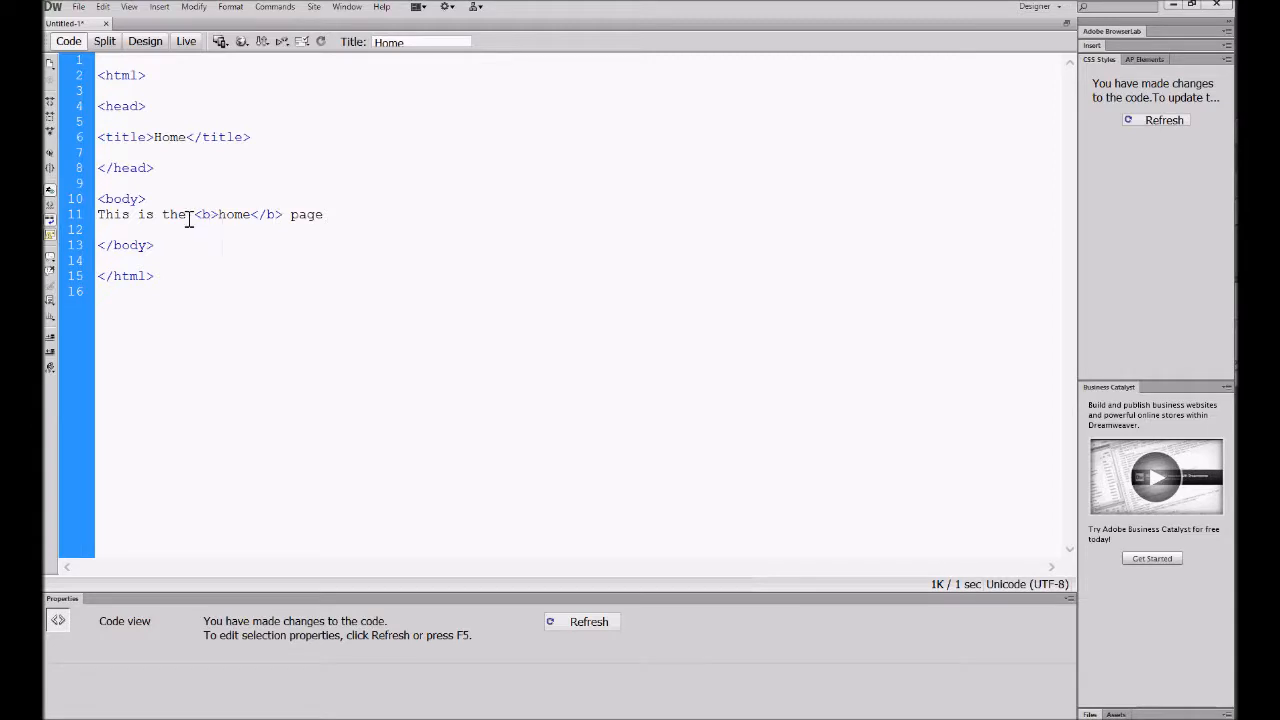
{"action": "left_click", "coordinate": [315, 237]}
{"action": "left_click", "coordinate": [575, 625]}
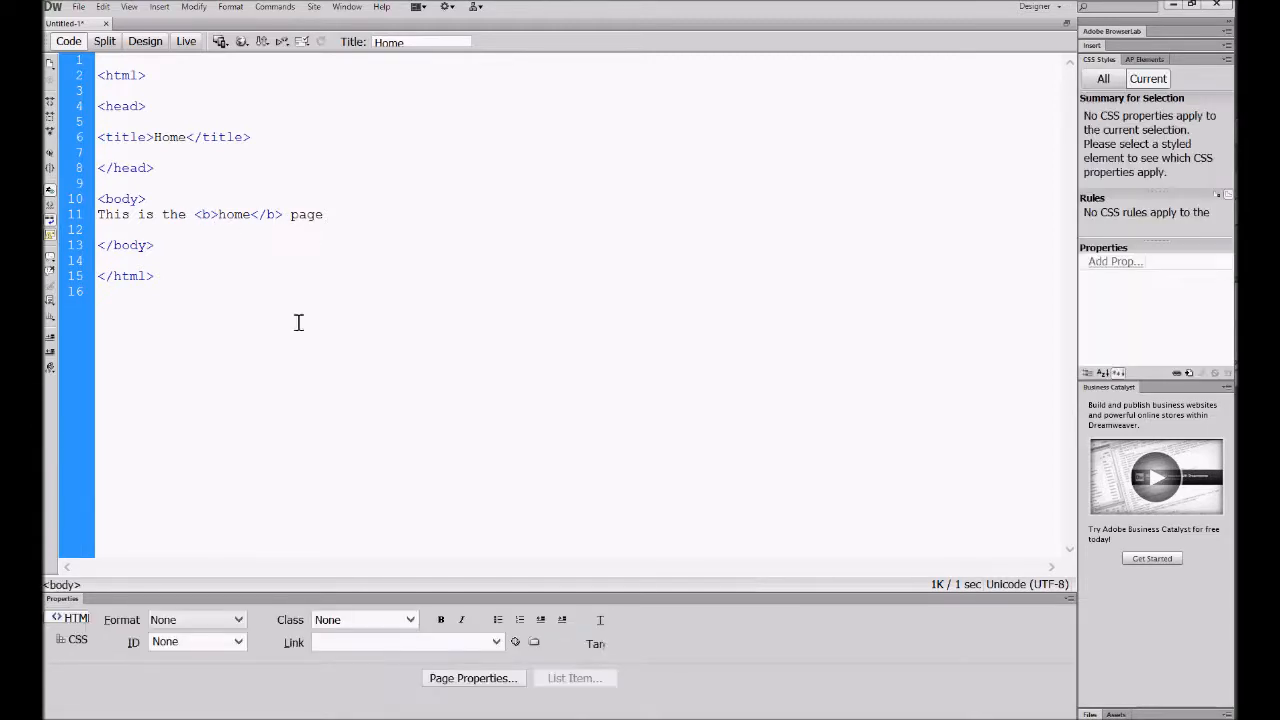
{"action": "left_click", "coordinate": [146, 42]}
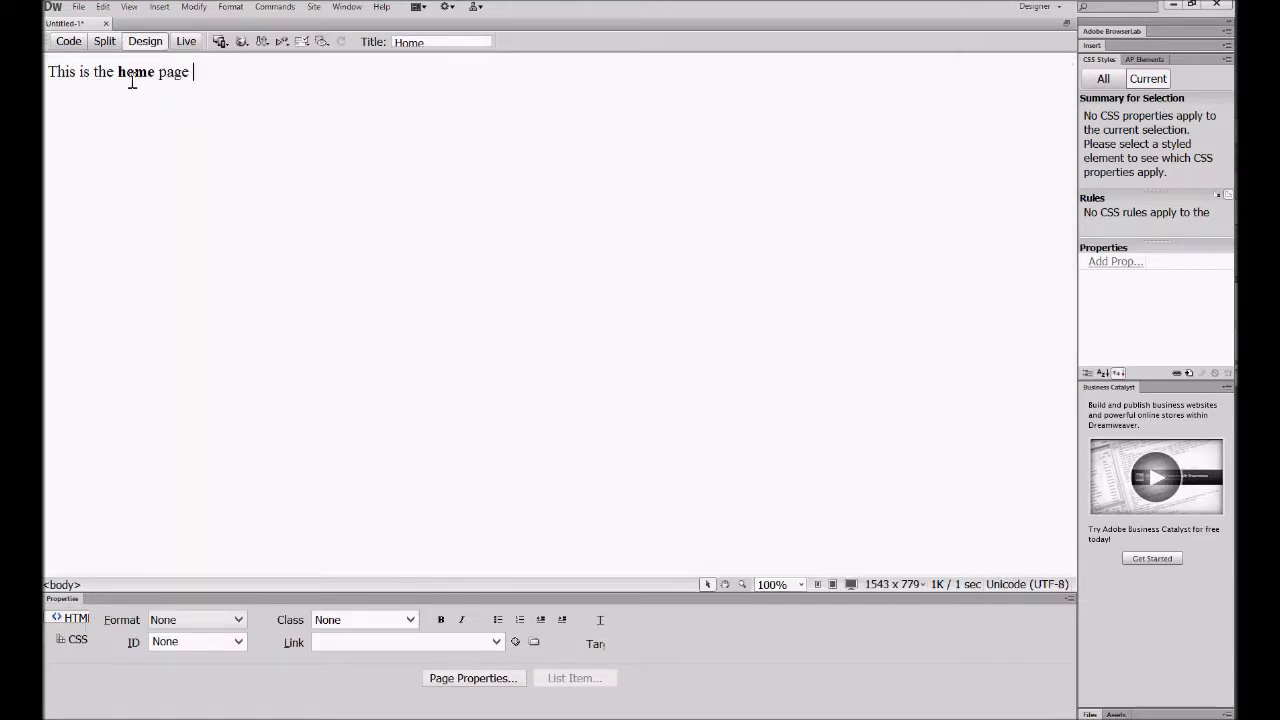
{"action": "left_click", "coordinate": [72, 43]}
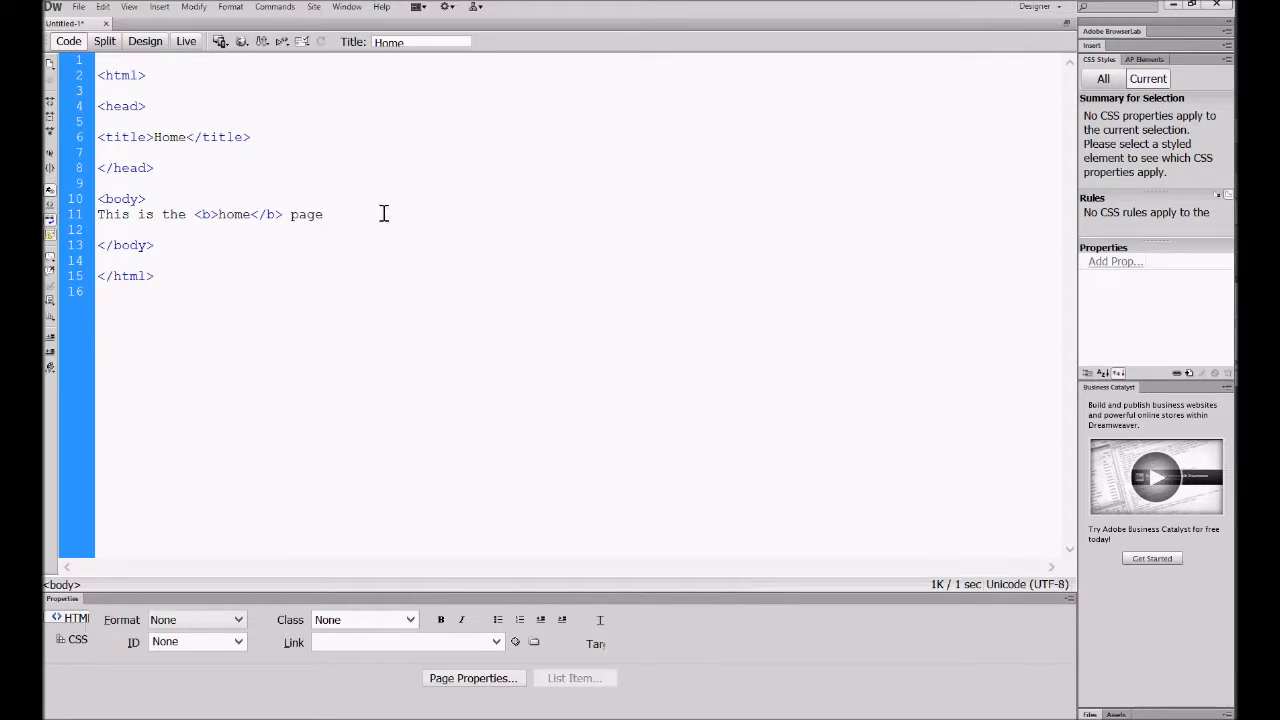
Underline the word "page" in the body with <u></u> tags, preview it in Design view, and return to Code view.
{"action": "type", "text": "<u>"}
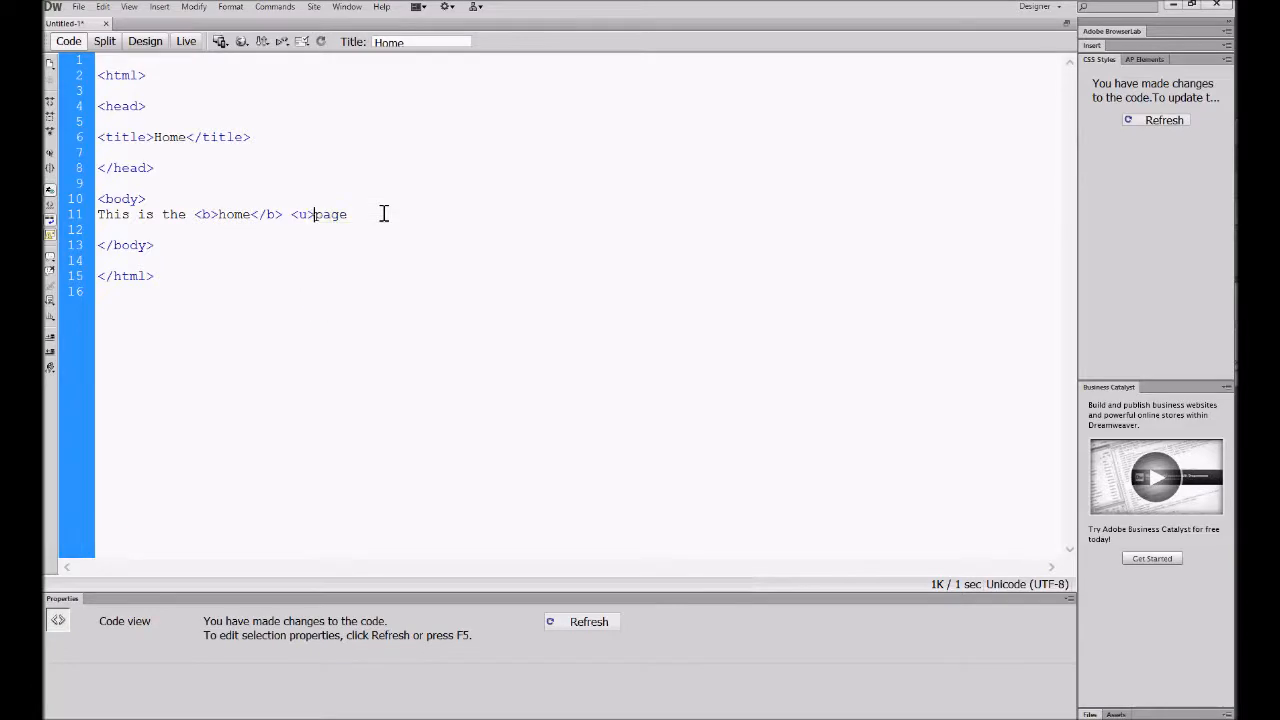
{"action": "left_click", "coordinate": [365, 221]}
{"action": "type", "text": "</"}
{"action": "type", "text": "u>"}
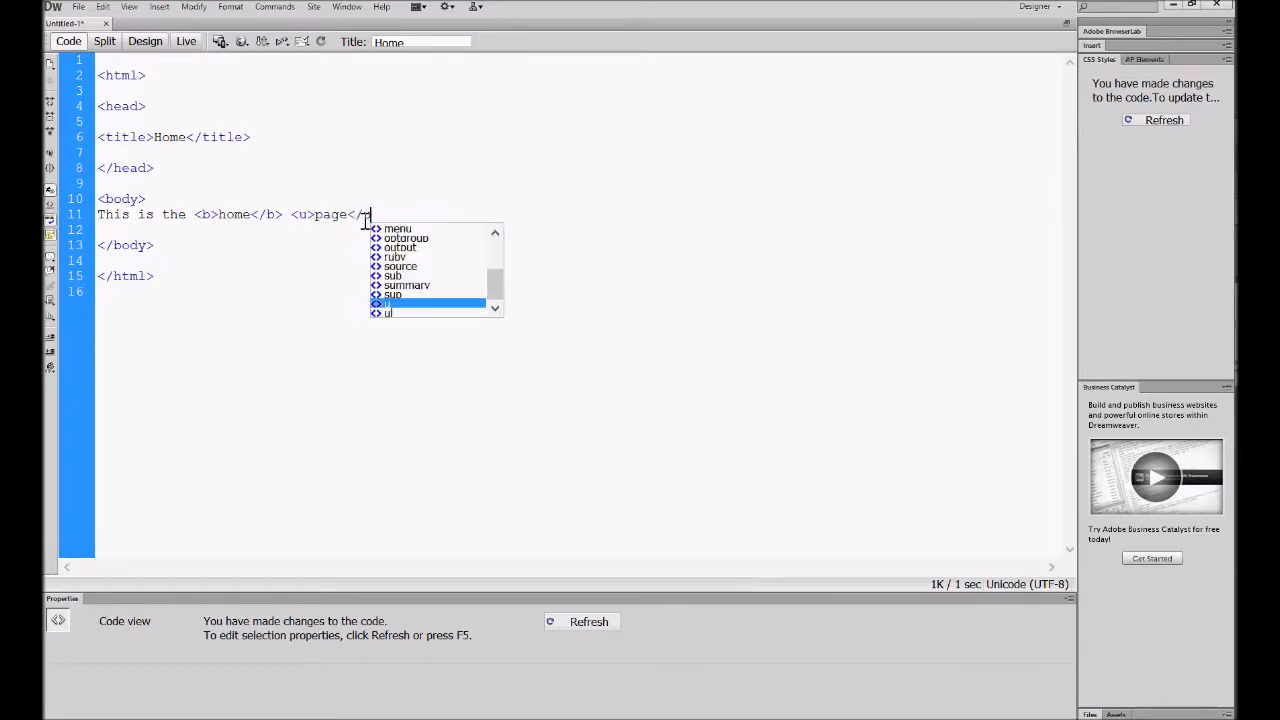
{"action": "left_click", "coordinate": [158, 41]}
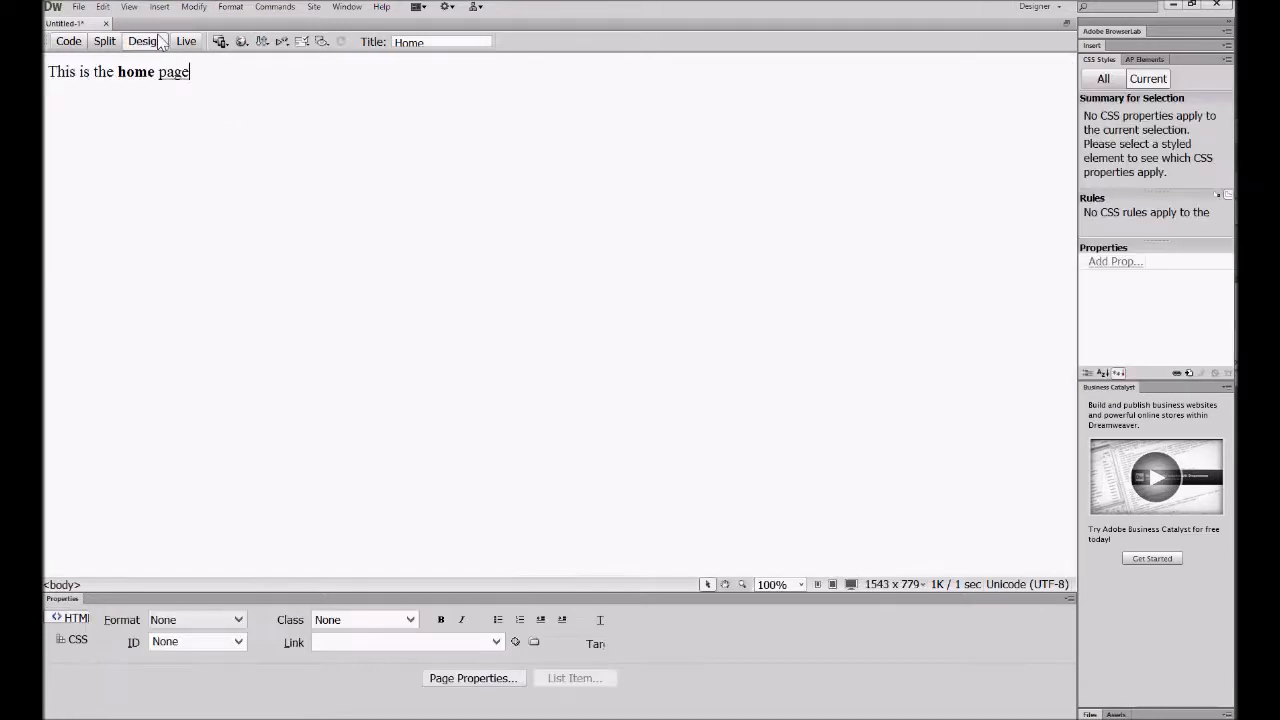
{"action": "left_click", "coordinate": [69, 41]}
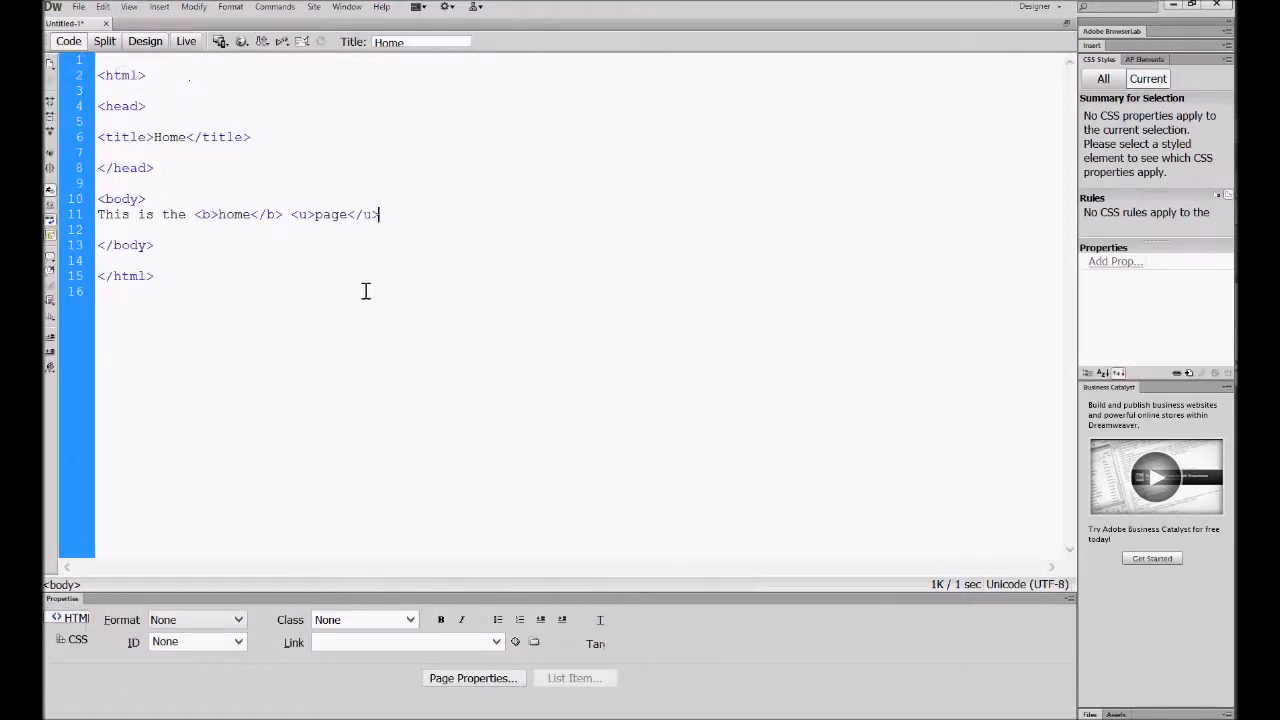
Switch from Code view to Design view and check the formatted body sentence.
{"action": "left_click", "coordinate": [259, 259]}
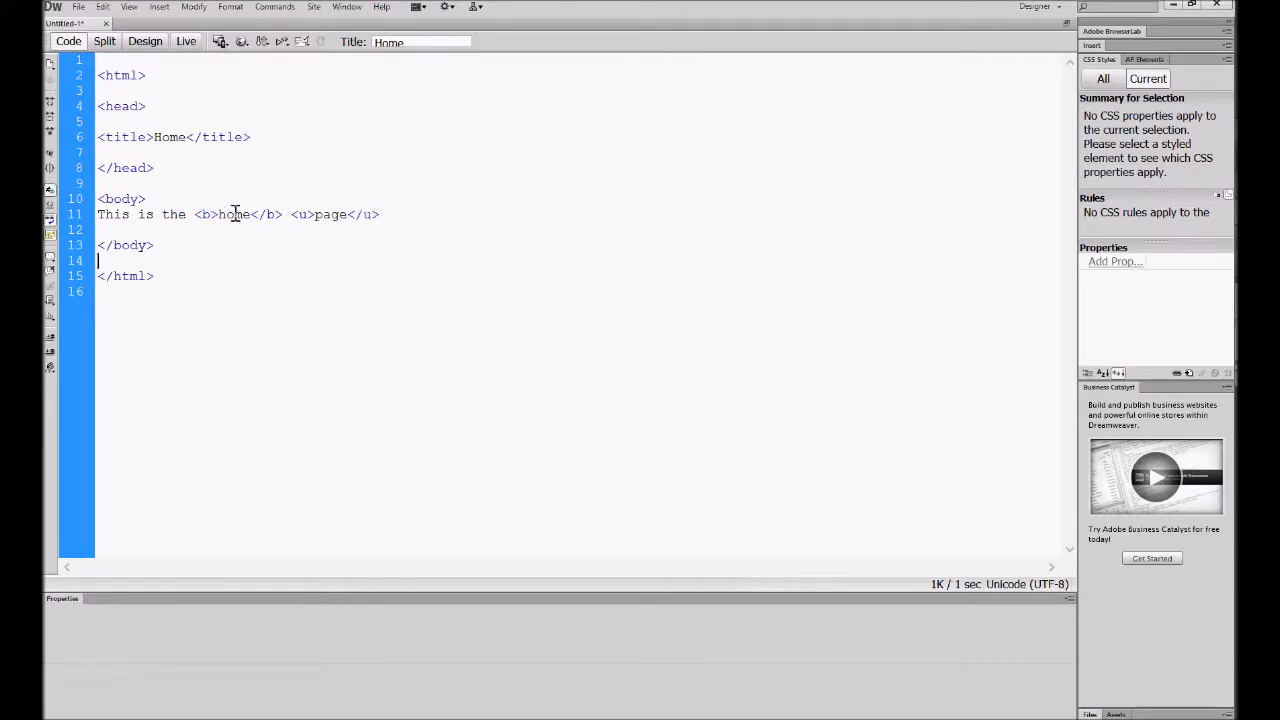
{"action": "left_click", "coordinate": [146, 44]}
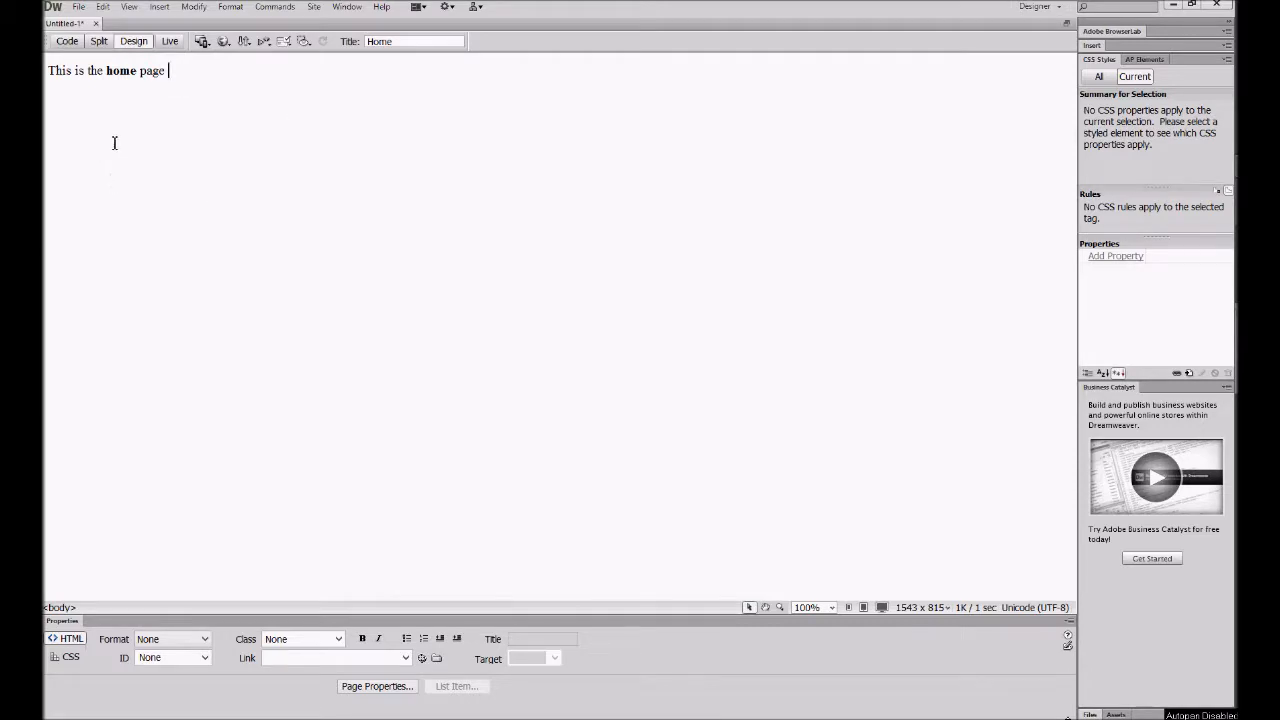
{"action": "left_click_drag", "start_coordinate": [201, 74], "coordinate": [44, 82]}
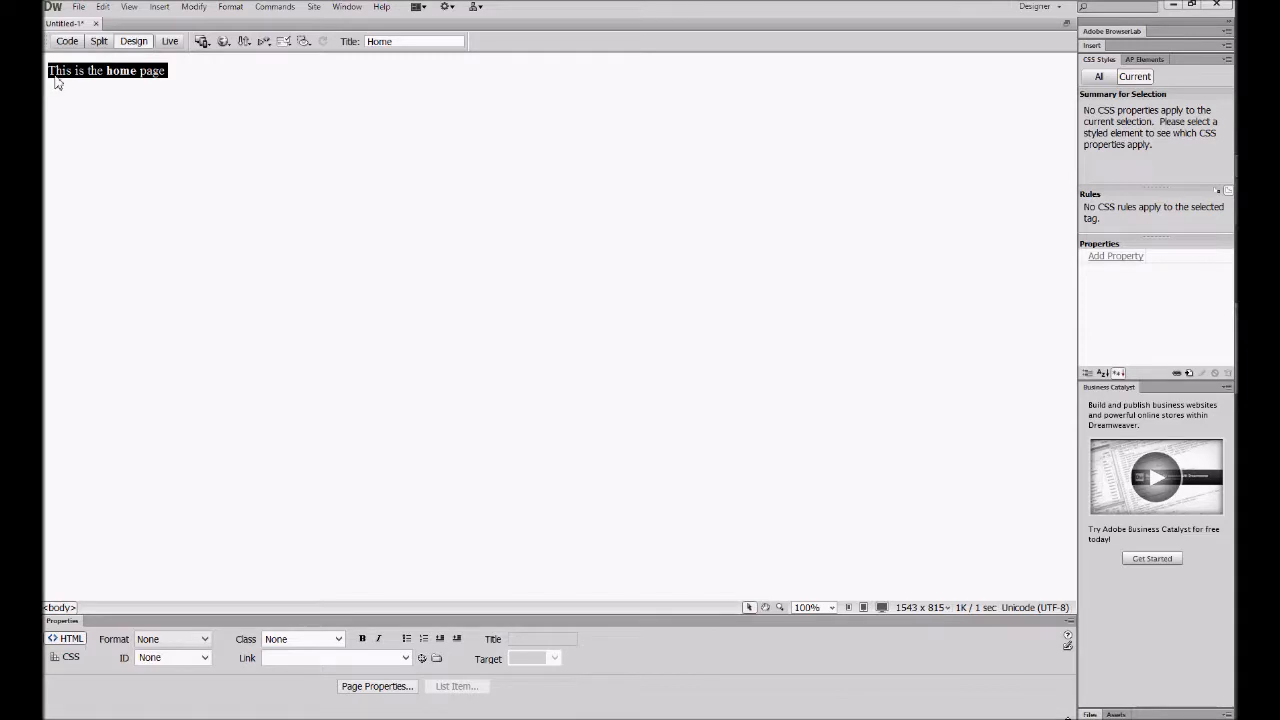
{"action": "left_click", "coordinate": [507, 312]}
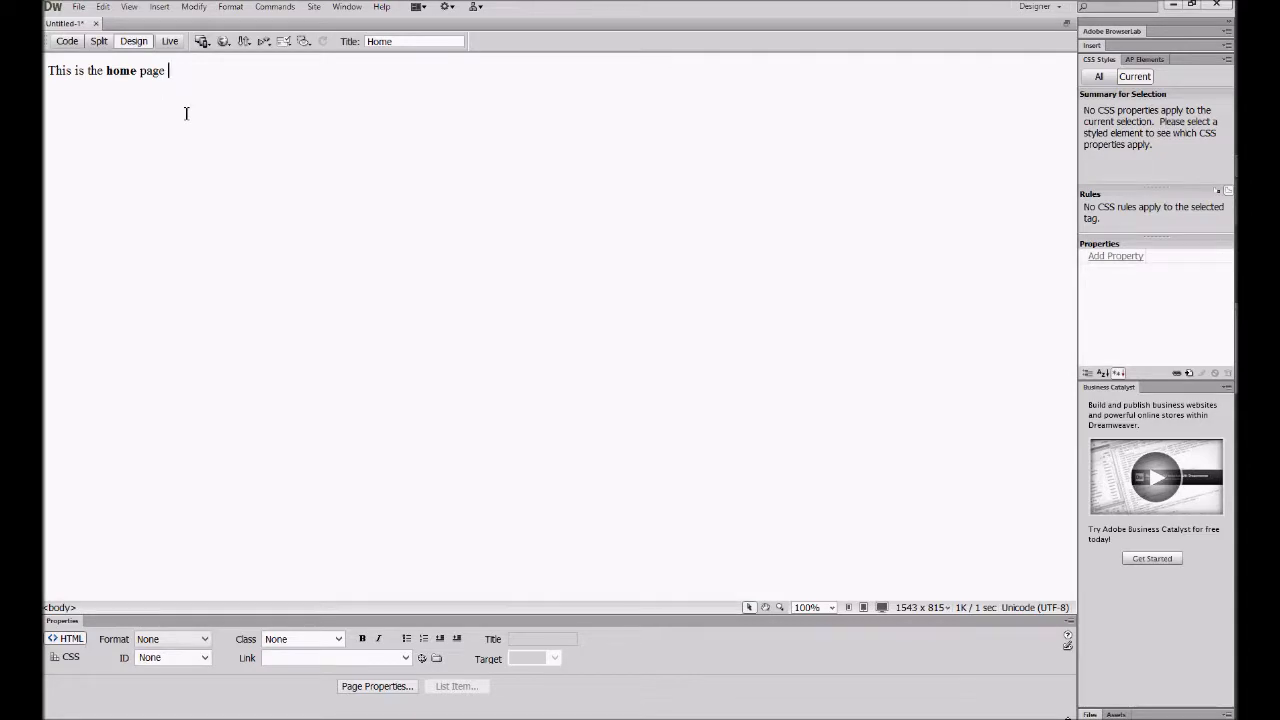
Insert a table with 3 rows and 3 columns, 1000 pixels wide, with border thickness, cell padding and cell spacing all 0.
{"action": "left_click", "coordinate": [172, 10]}
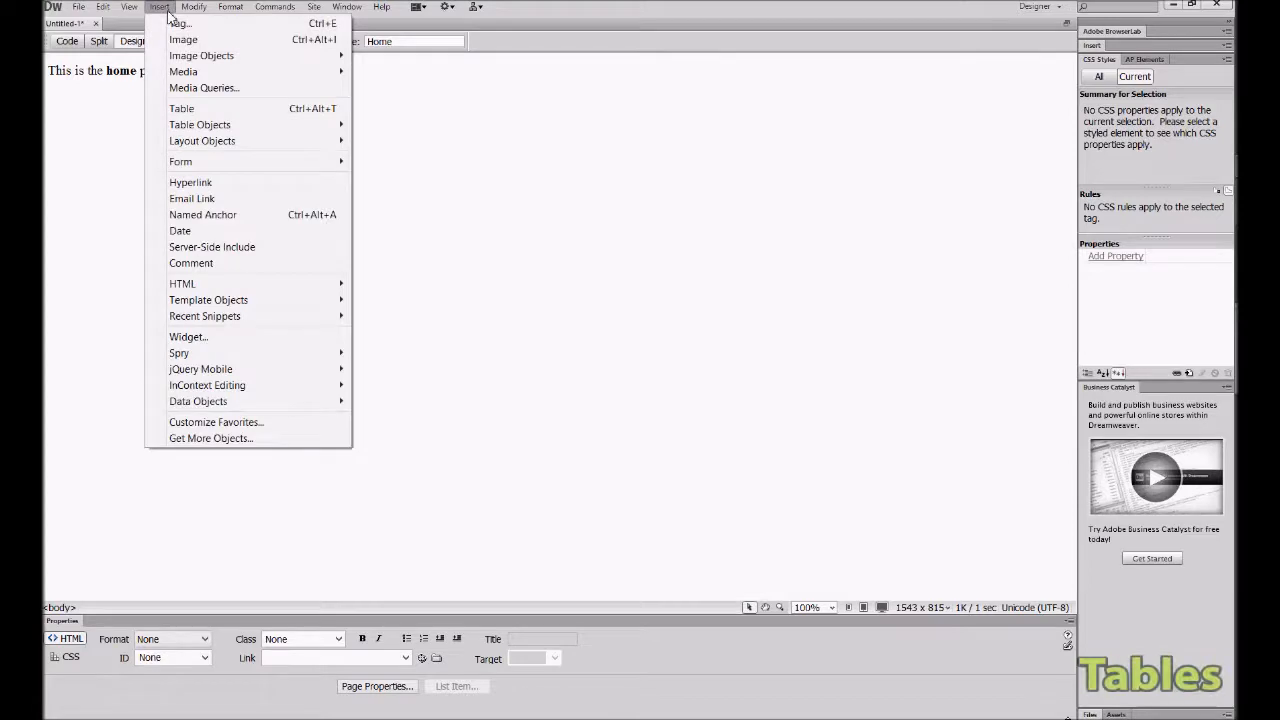
{"action": "left_click", "coordinate": [200, 110]}
{"action": "left_click_drag", "start_coordinate": [628, 224], "coordinate": [506, 163]}
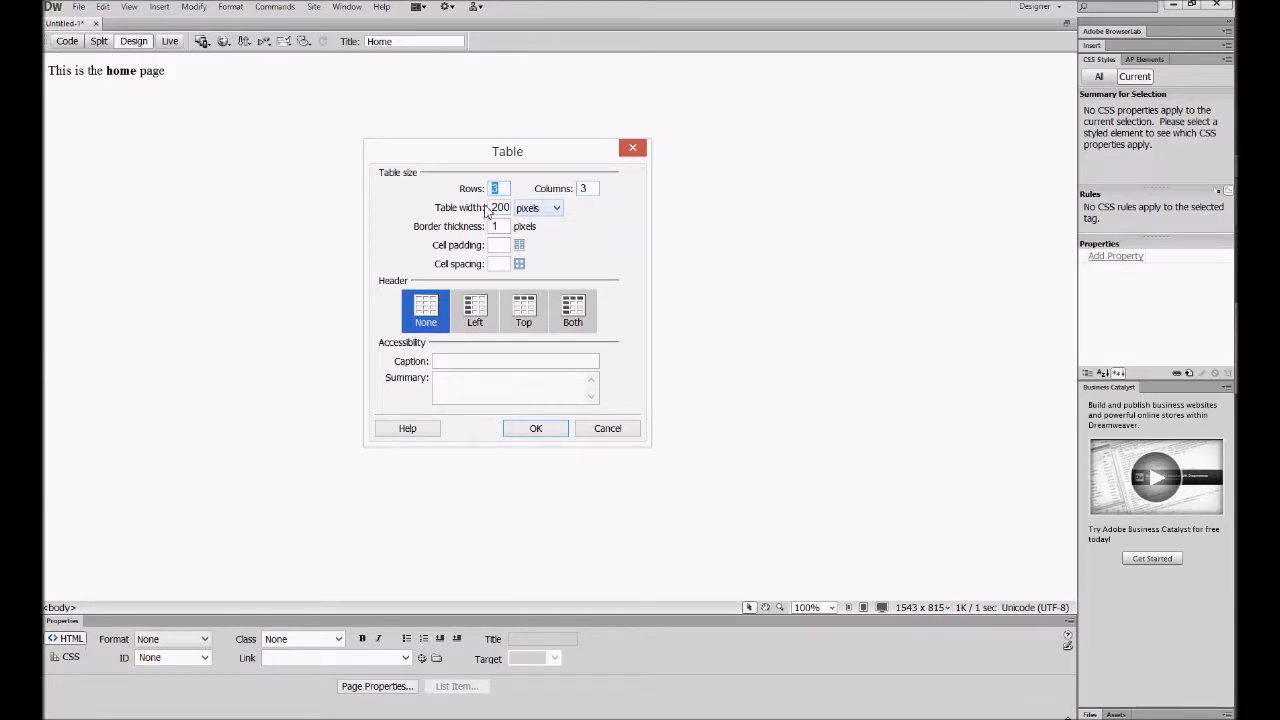
{"action": "left_click_drag", "start_coordinate": [491, 208], "coordinate": [528, 205]}
{"action": "type", "text": "500"}
{"action": "left_click", "coordinate": [497, 245]}
{"action": "type", "text": "0"}
{"action": "left_click", "coordinate": [500, 263]}
{"action": "type", "text": "0"}
{"action": "left_click", "coordinate": [536, 428]}
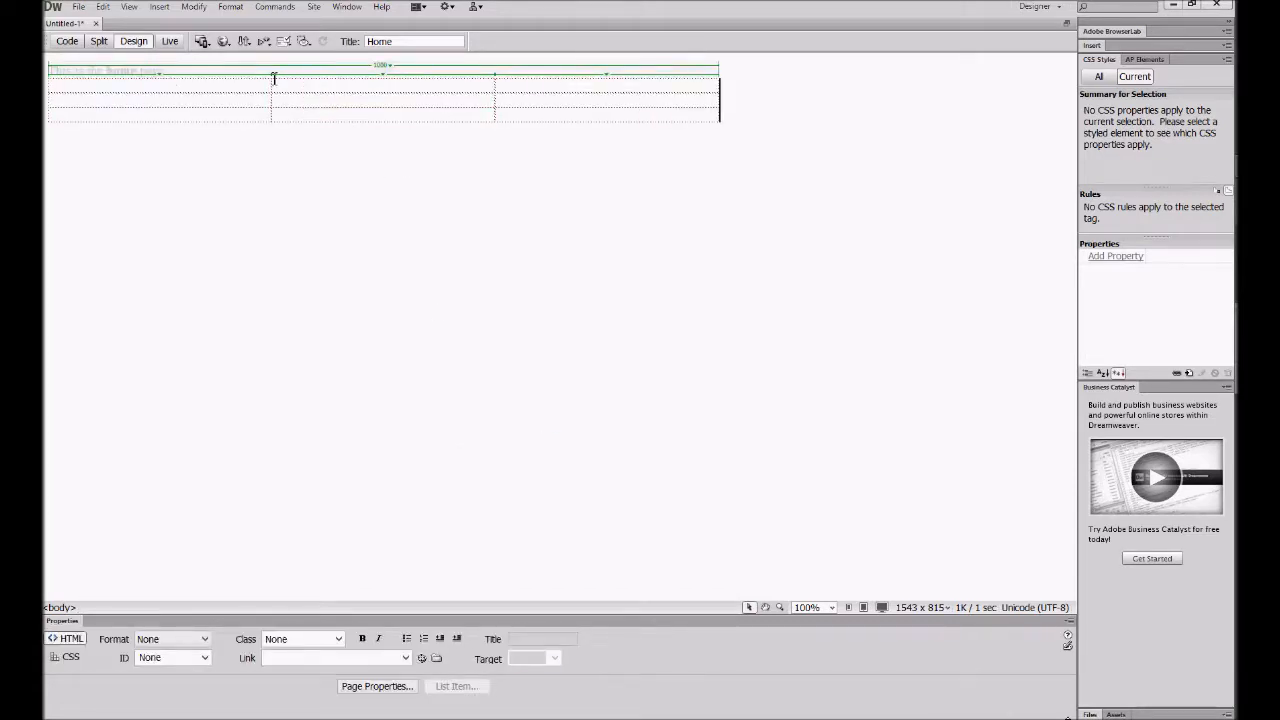
{"action": "left_click", "coordinate": [286, 122]}
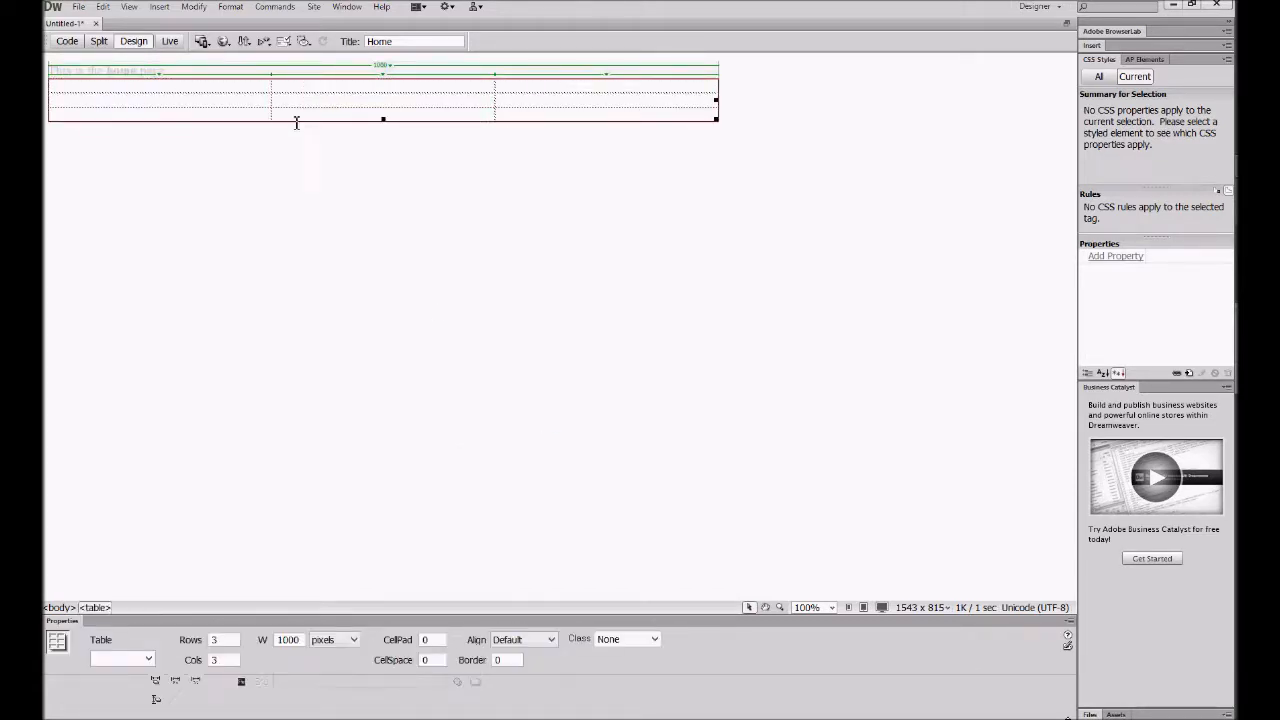
{"action": "left_click", "coordinate": [398, 164]}
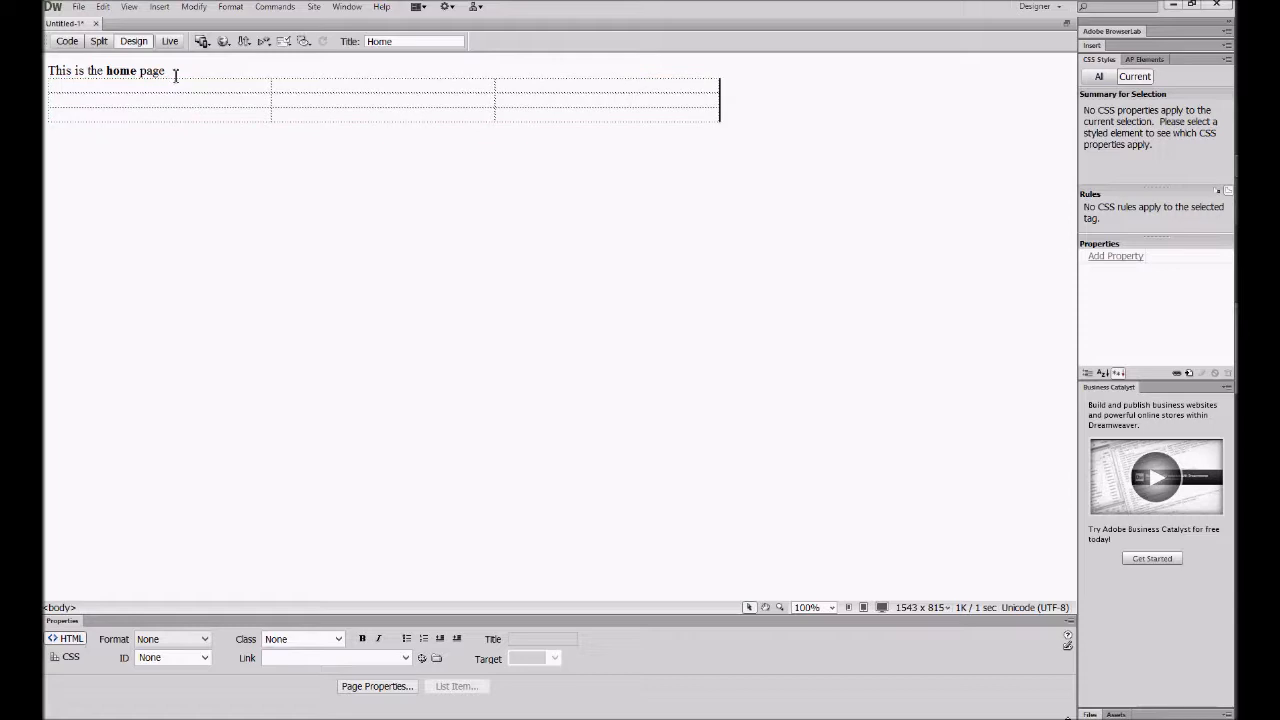
Delete the sentence "This is the home page" above the table.
{"action": "left_click_drag", "start_coordinate": [178, 69], "coordinate": [46, 70]}
{"action": "key", "text": "Delete"}
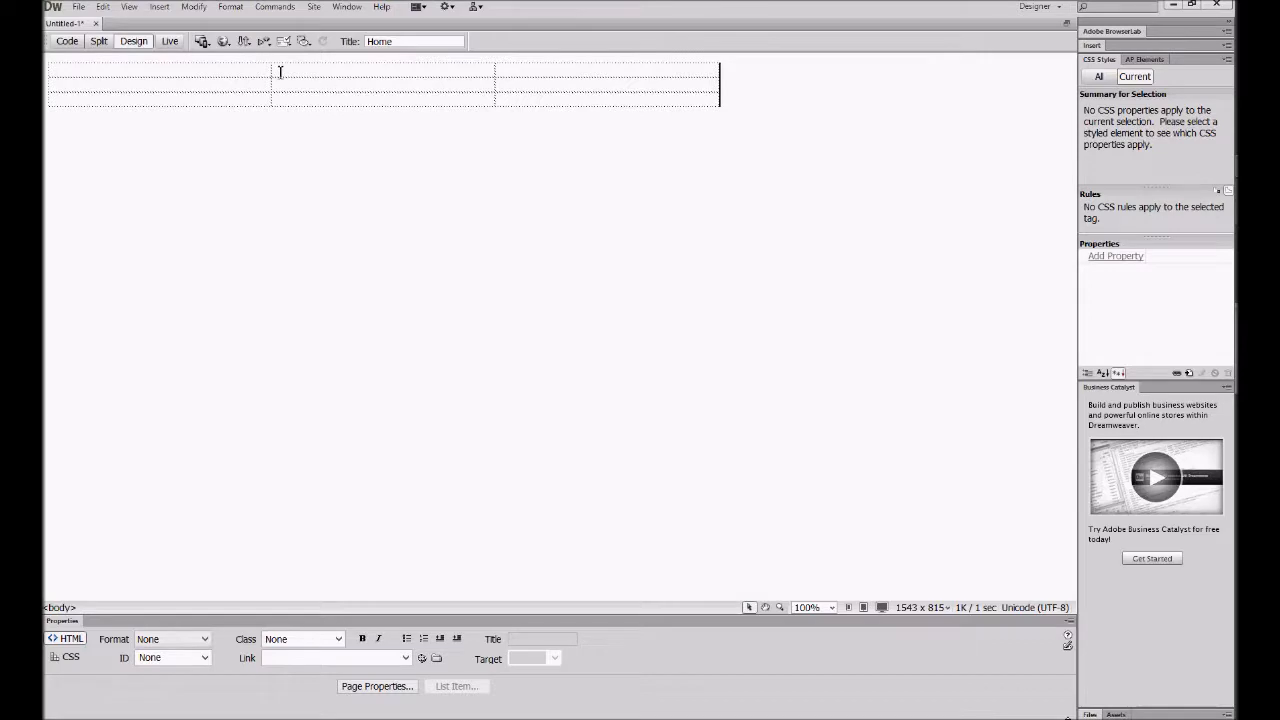
{"action": "left_click", "coordinate": [244, 72]}
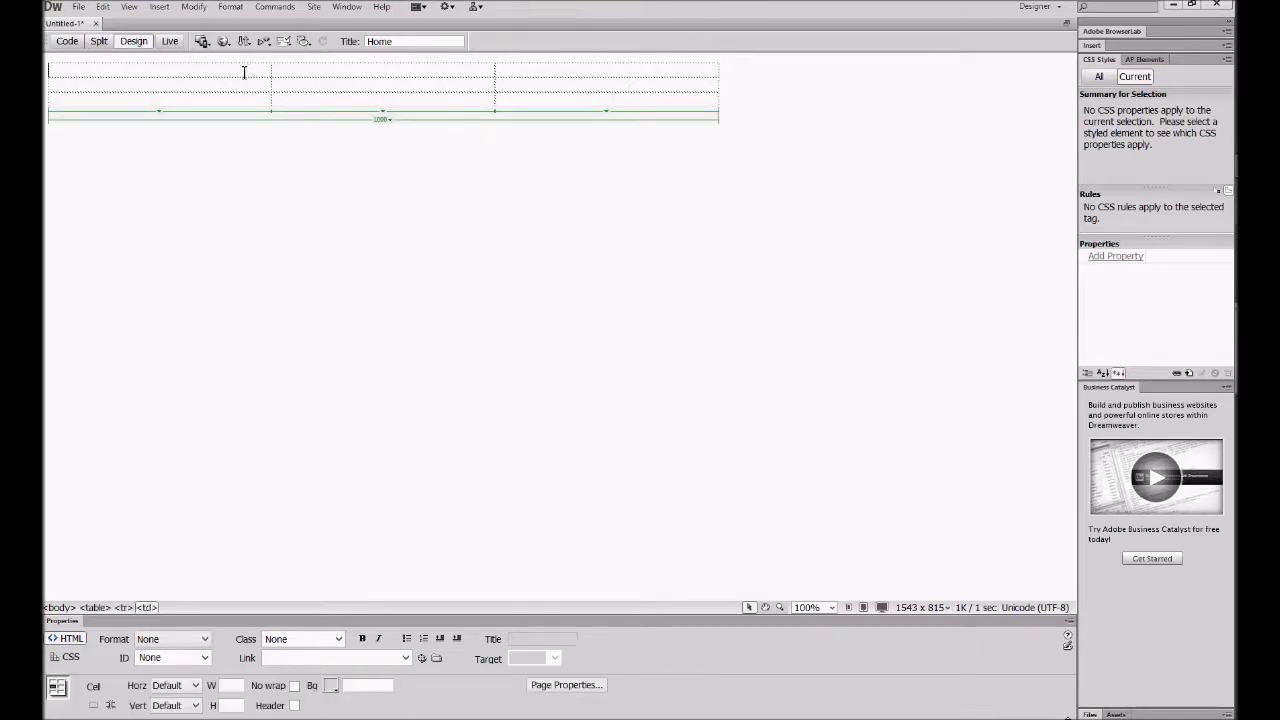
{"action": "left_click", "coordinate": [340, 156]}
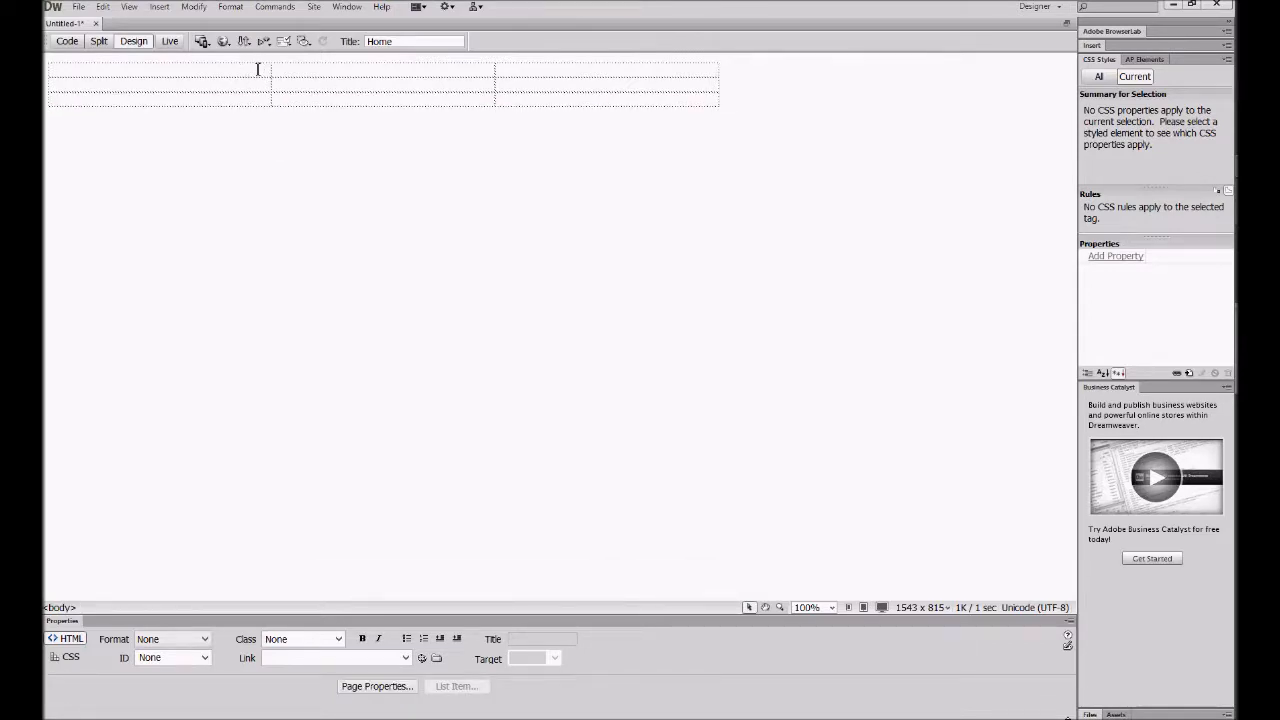
Merge the three cells of the table's first row into a single cell.
{"action": "left_click", "coordinate": [262, 70]}
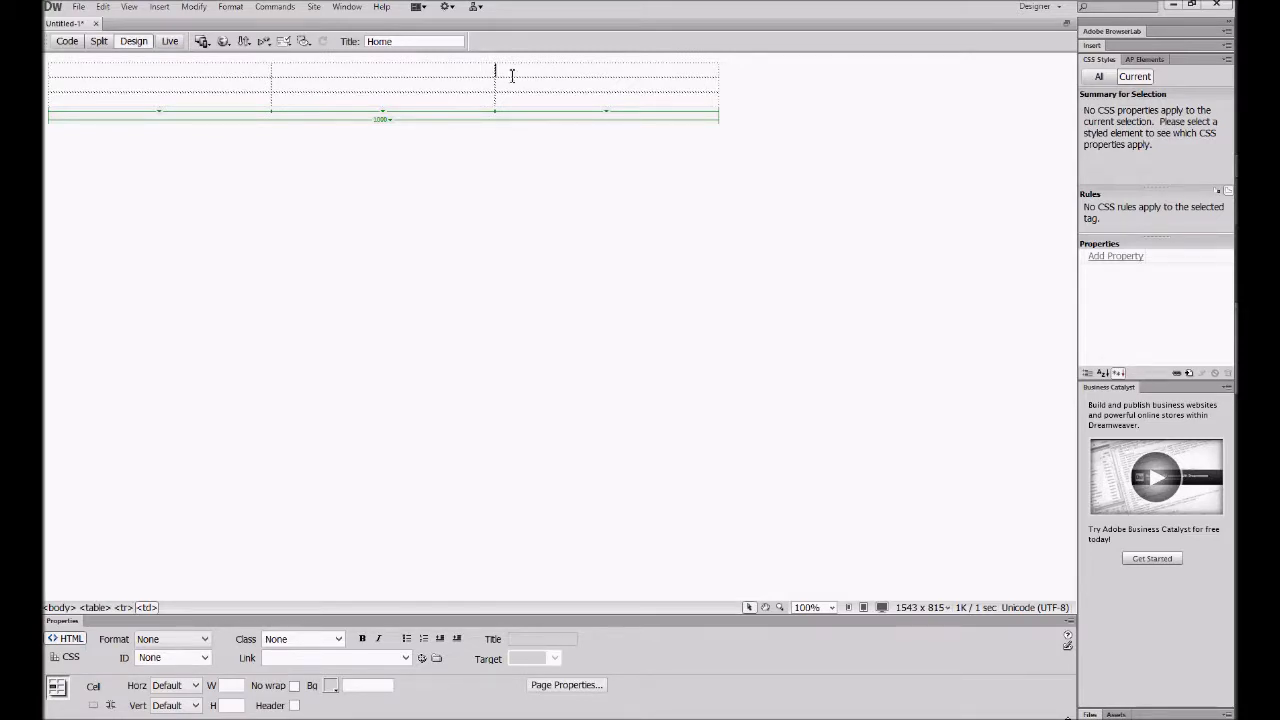
{"action": "left_click", "coordinate": [557, 86]}
{"action": "mouse_move", "coordinate": [563, 103]}
{"action": "left_mouse_down"}
{"action": "mouse_move", "coordinate": [246, 109]}
{"action": "mouse_move", "coordinate": [543, 104]}
{"action": "left_mouse_up"}
{"action": "left_click", "coordinate": [446, 85]}
{"action": "left_click_drag", "start_coordinate": [264, 73], "coordinate": [519, 77]}
{"action": "left_click", "coordinate": [521, 80]}
{"action": "left_click_drag", "start_coordinate": [500, 75], "coordinate": [230, 75]}
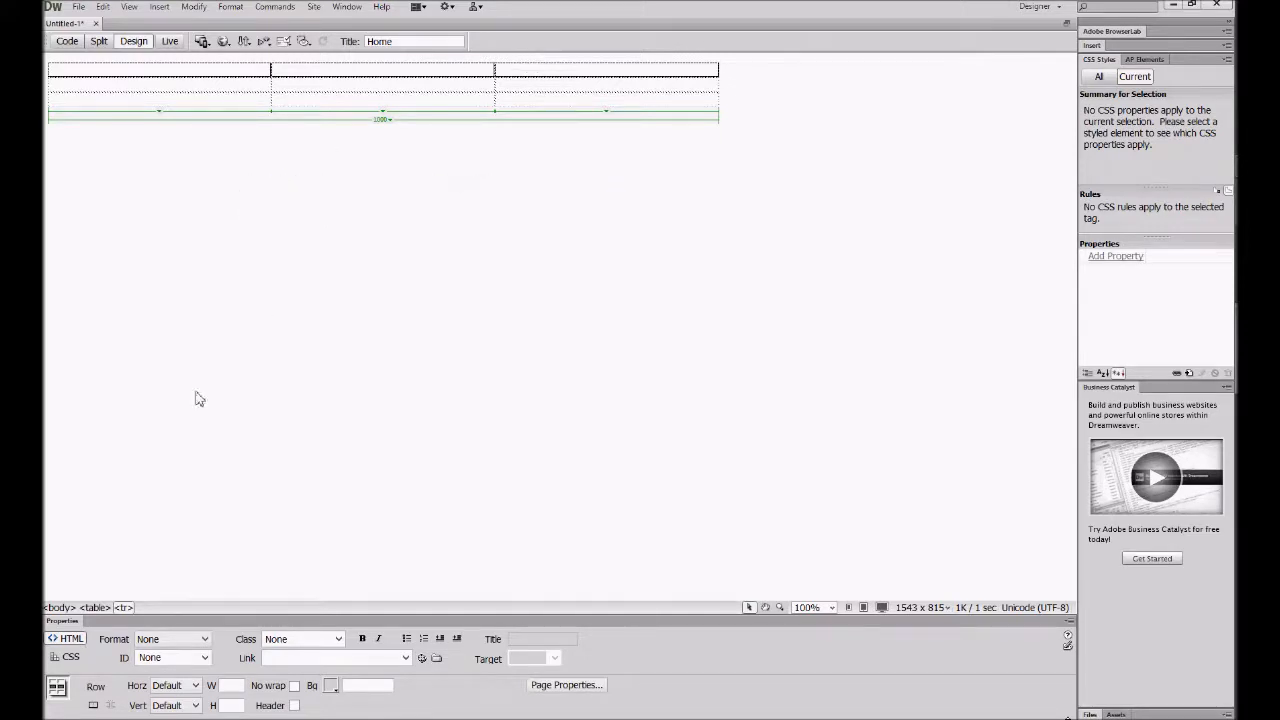
{"action": "left_click", "coordinate": [93, 706]}
{"action": "left_click", "coordinate": [269, 407]}
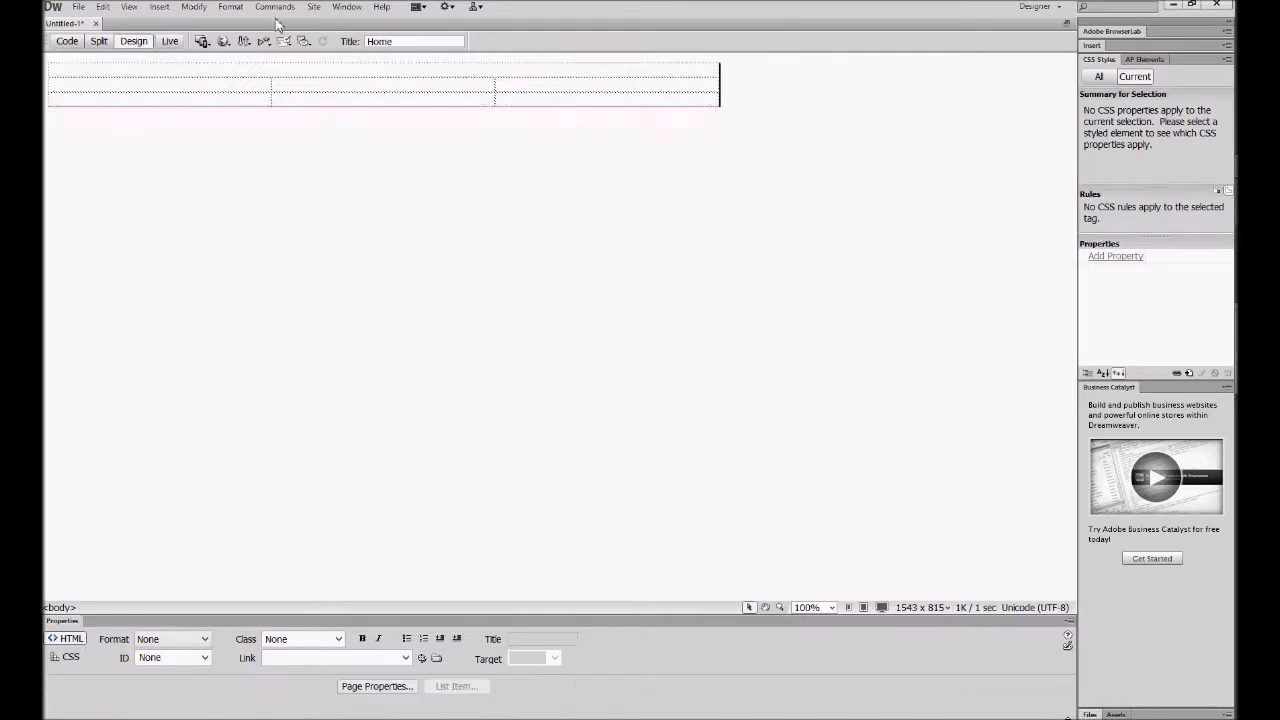
Enter "Home Page" in the merged first row and set its horizontal alignment to Center.
{"action": "left_click", "coordinate": [296, 82]}
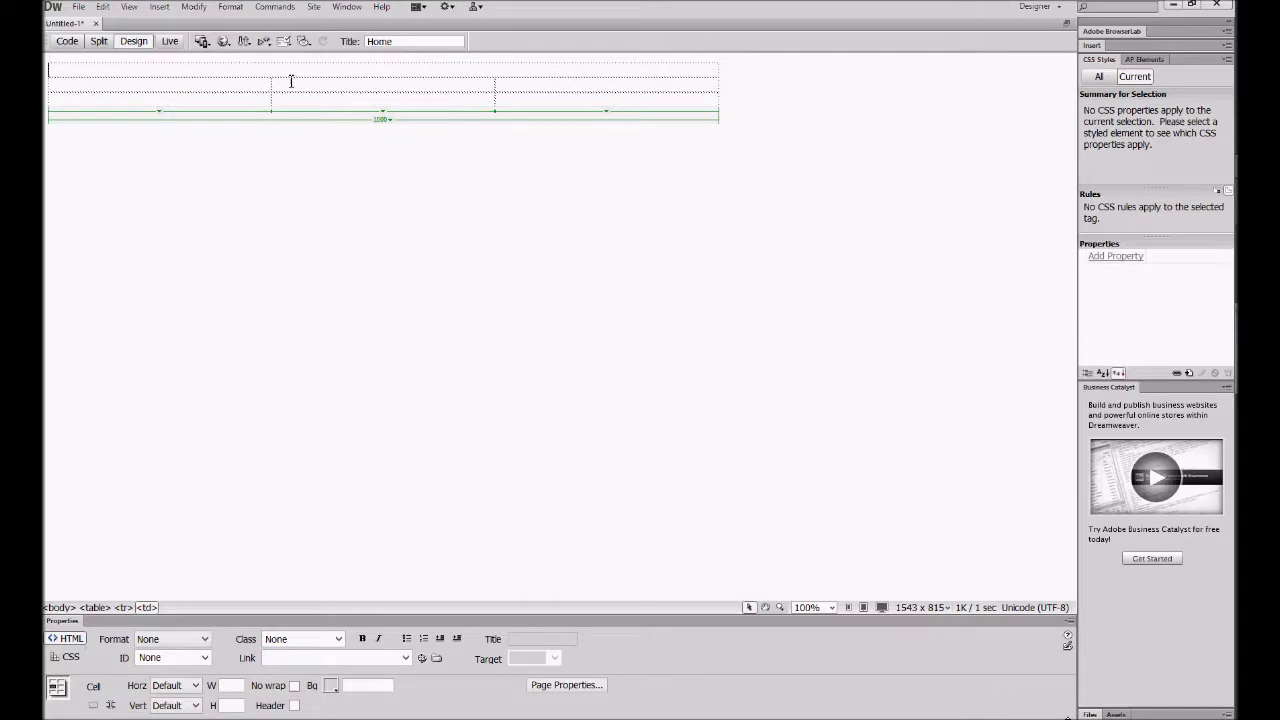
{"action": "type", "text": "Home Page"}
{"action": "left_click", "coordinate": [287, 236]}
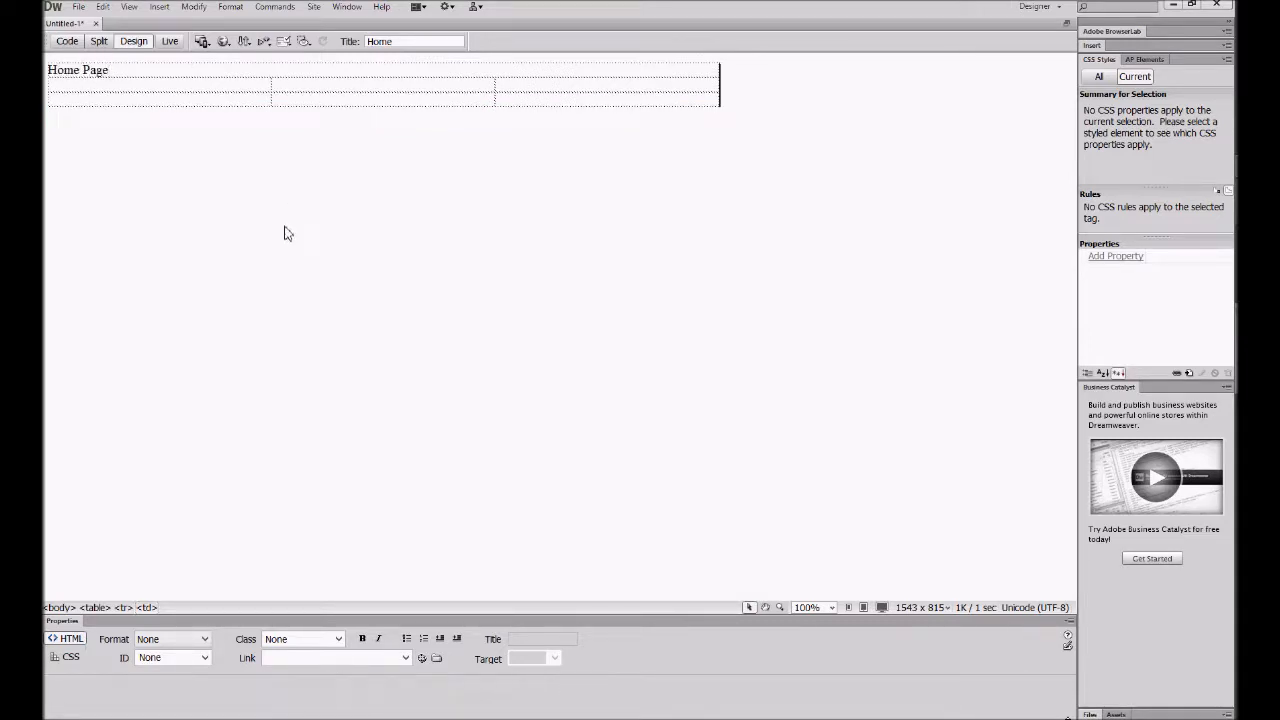
{"action": "left_click", "coordinate": [225, 70]}
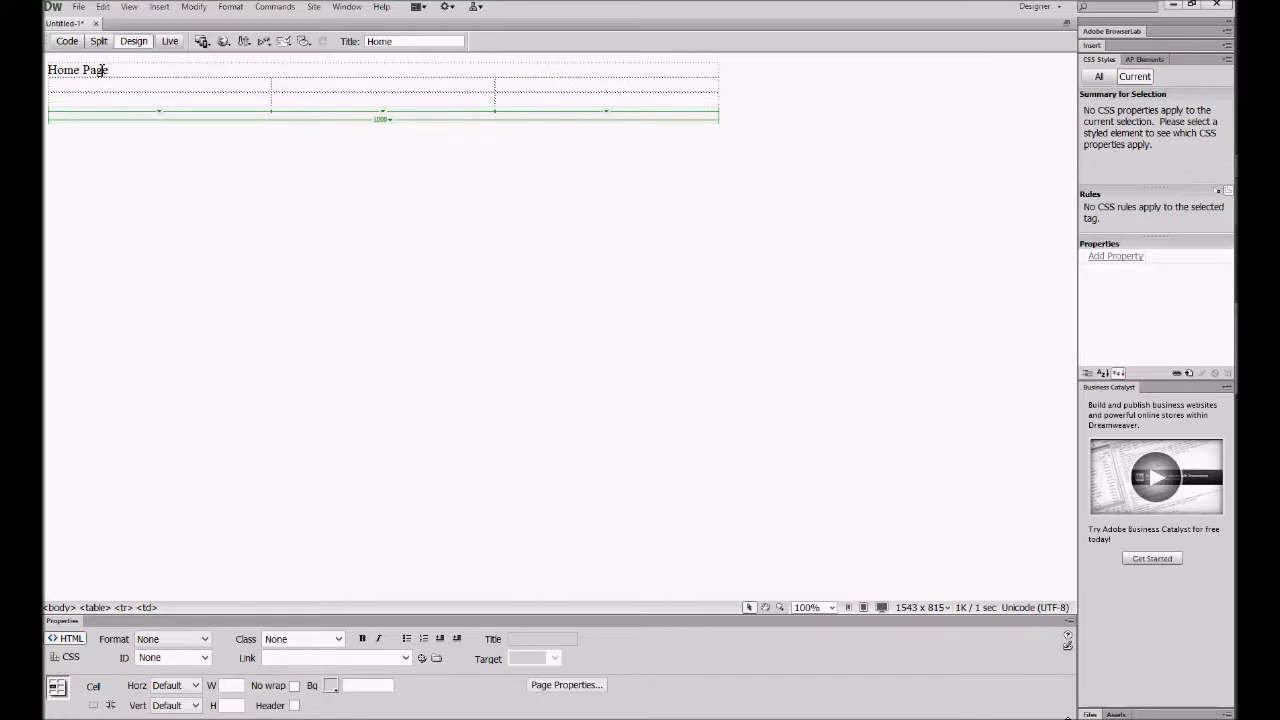
{"action": "left_click", "coordinate": [196, 693]}
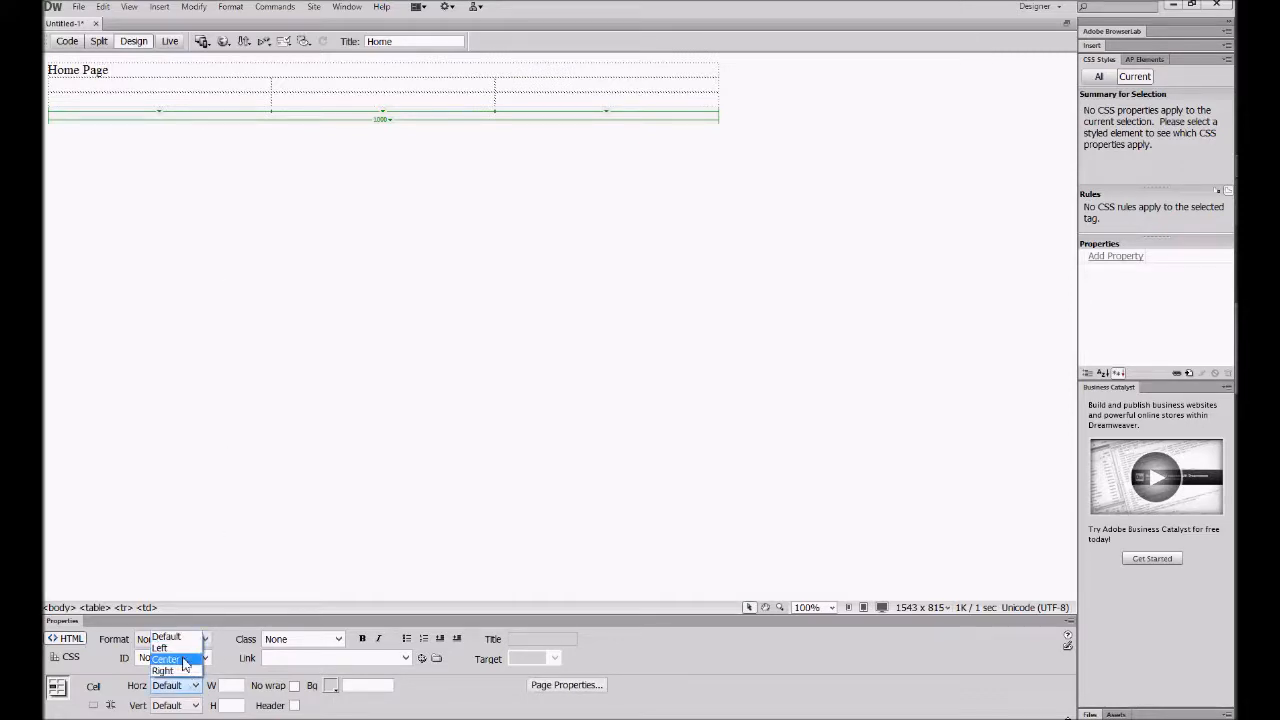
{"action": "left_click", "coordinate": [178, 660]}
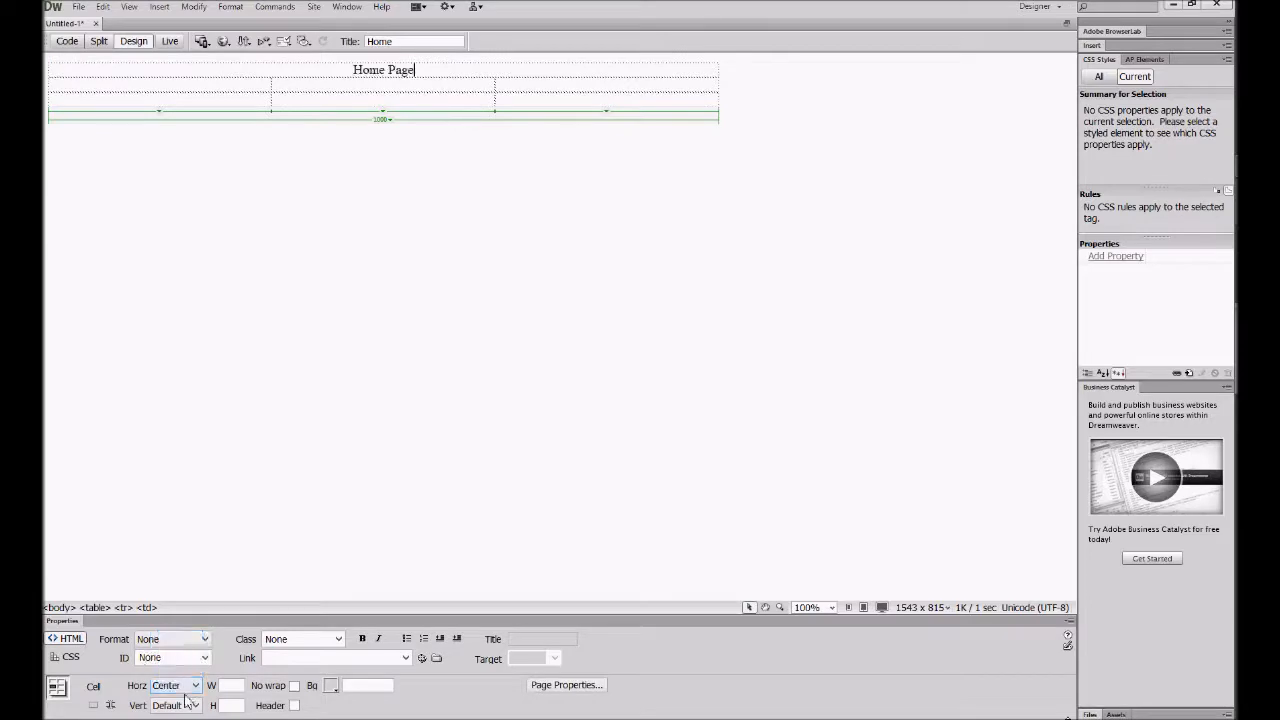
Fill the three cells of the second row with "Home", "About" and "Images".
{"action": "left_click", "coordinate": [410, 89]}
{"action": "type", "text": "Home"}
{"action": "key", "text": "Tab"}
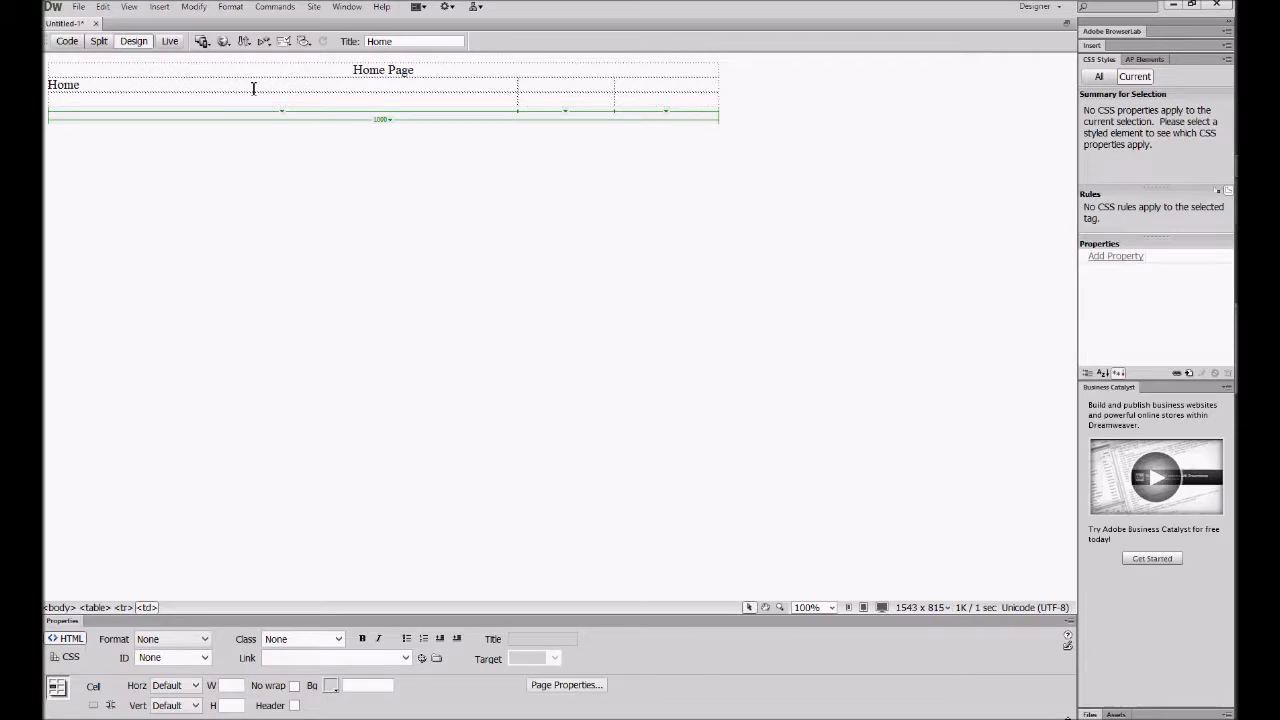
{"action": "type", "text": "About"}
{"action": "left_click", "coordinate": [493, 186]}
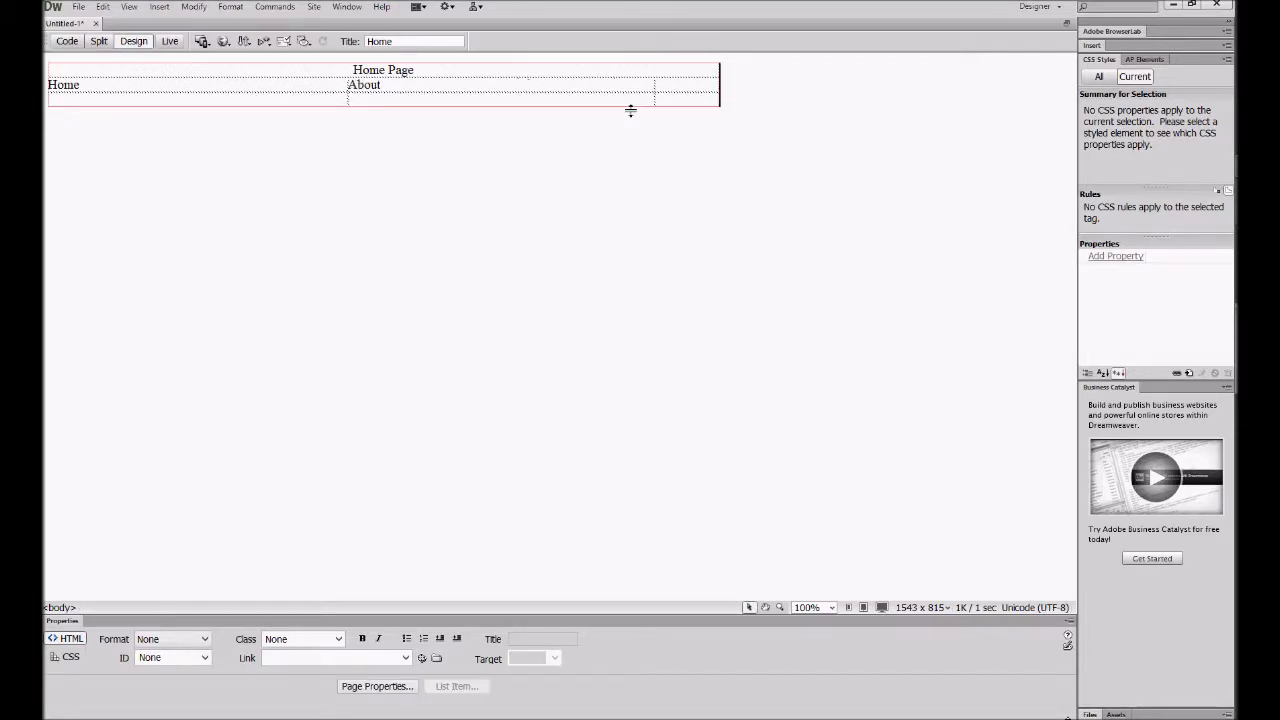
{"action": "left_click", "coordinate": [673, 100]}
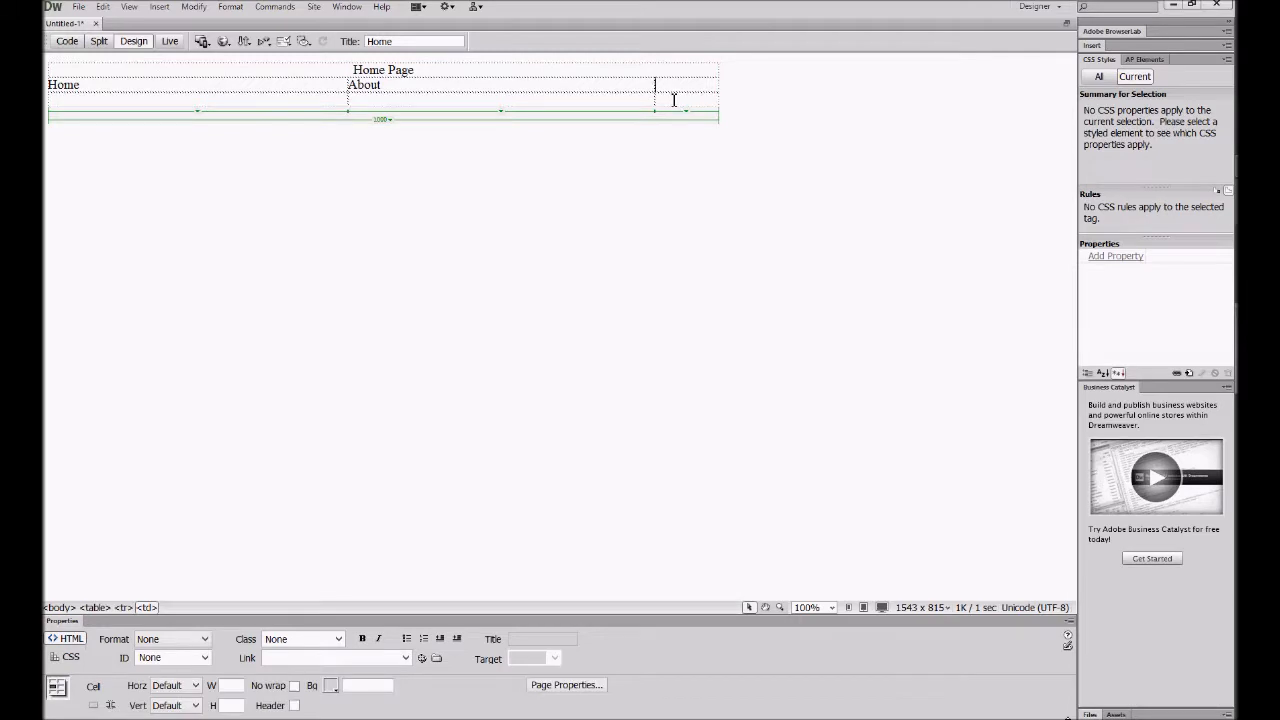
{"action": "key", "text": "BackSpace"}
{"action": "key", "text": "BackSpace"}
{"action": "type", "text": "Images"}
{"action": "left_click", "coordinate": [408, 233]}
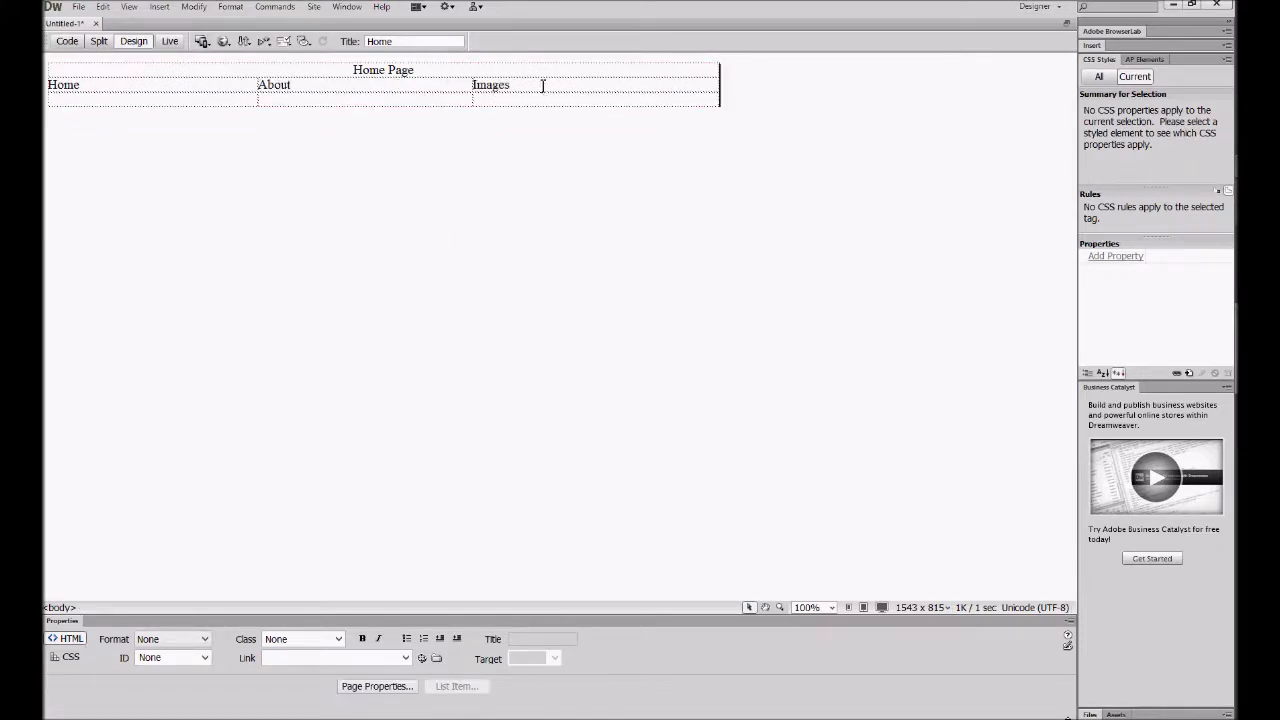
Set the horizontal alignment of the Home, About and Images cells to Center.
{"action": "left_click", "coordinate": [428, 70]}
{"action": "left_click_drag", "start_coordinate": [578, 87], "coordinate": [246, 86]}
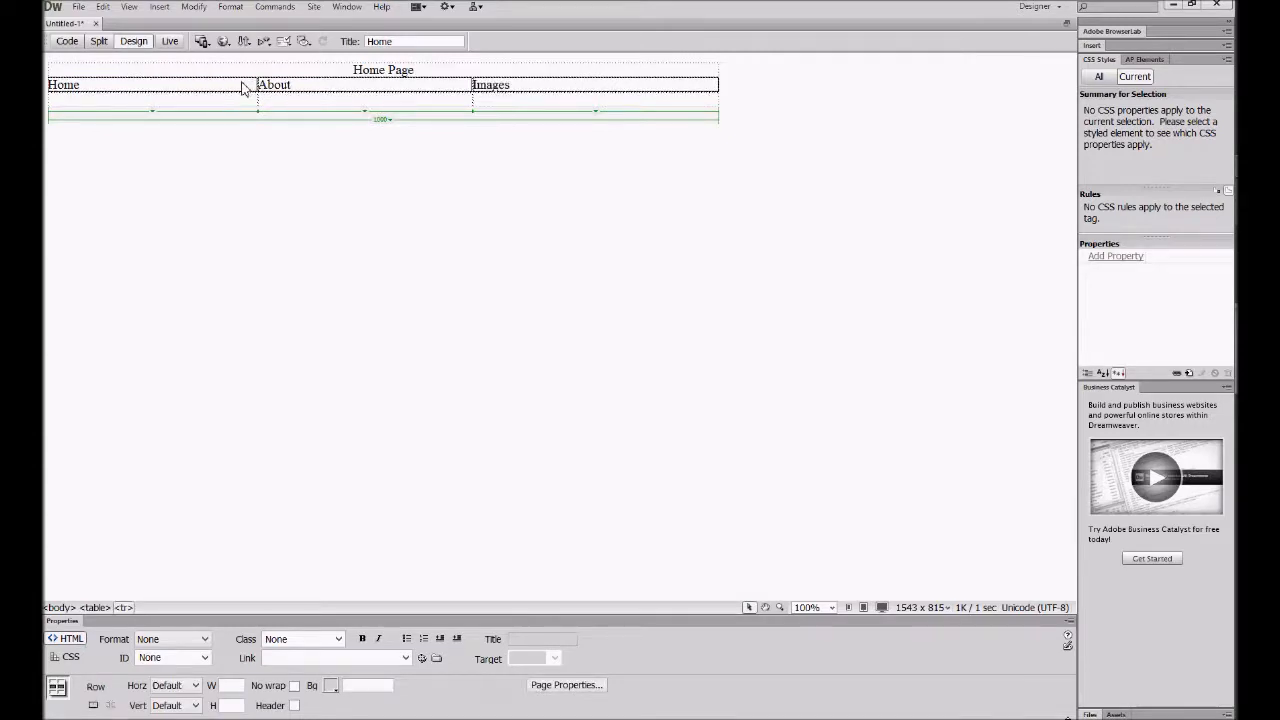
{"action": "left_click", "coordinate": [196, 686]}
{"action": "left_click", "coordinate": [166, 660]}
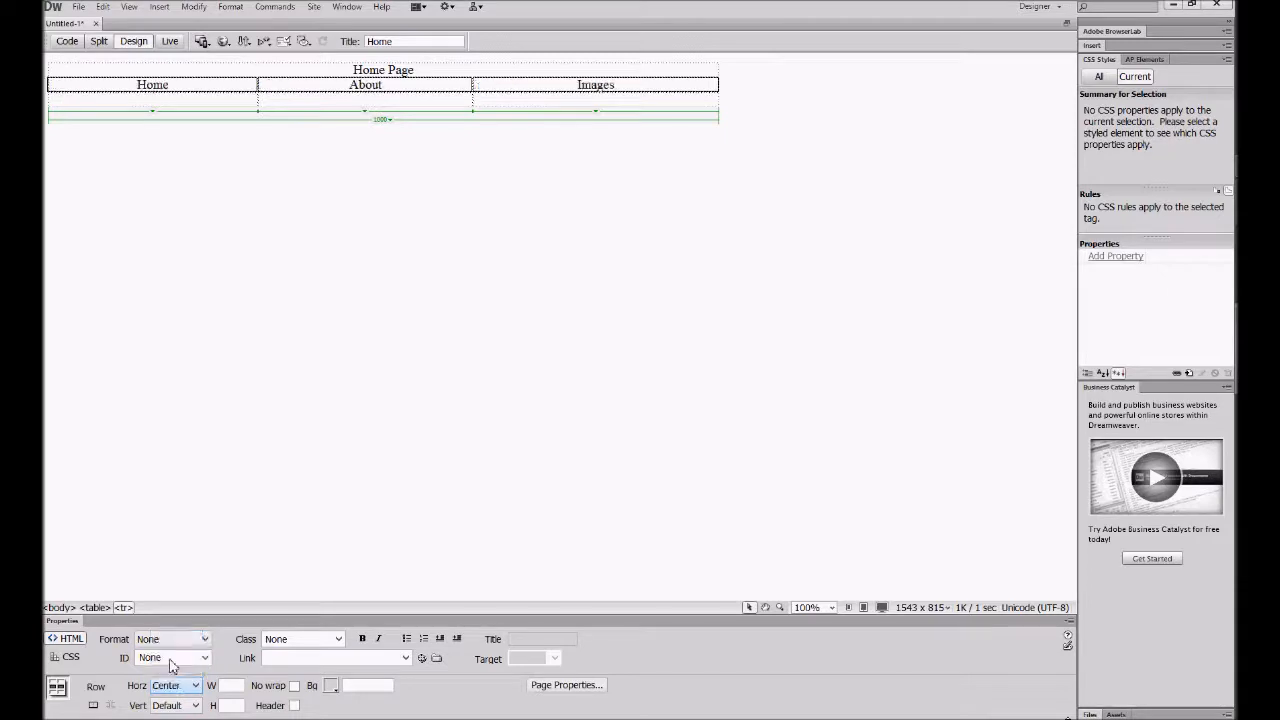
{"action": "left_click", "coordinate": [338, 280]}
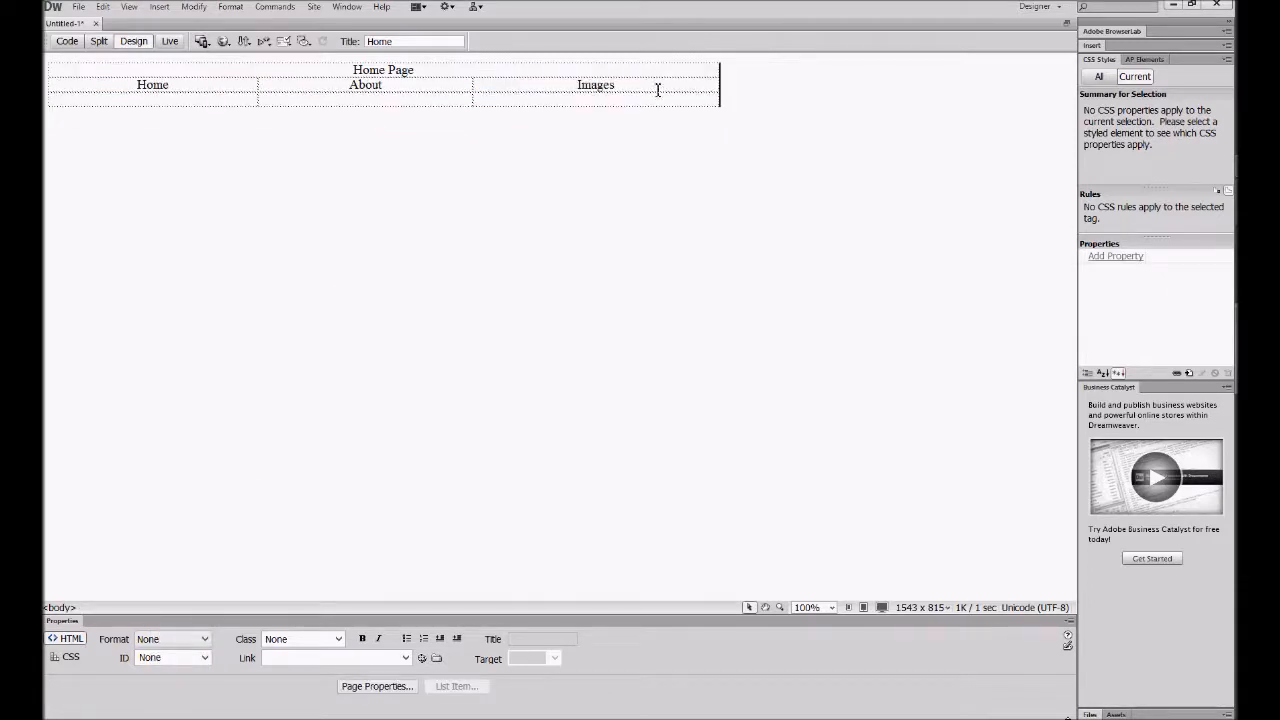
Merge the three cells of the table's third row into a single cell.
{"action": "left_click", "coordinate": [540, 101]}
{"action": "left_click_drag", "start_coordinate": [535, 101], "coordinate": [221, 174]}
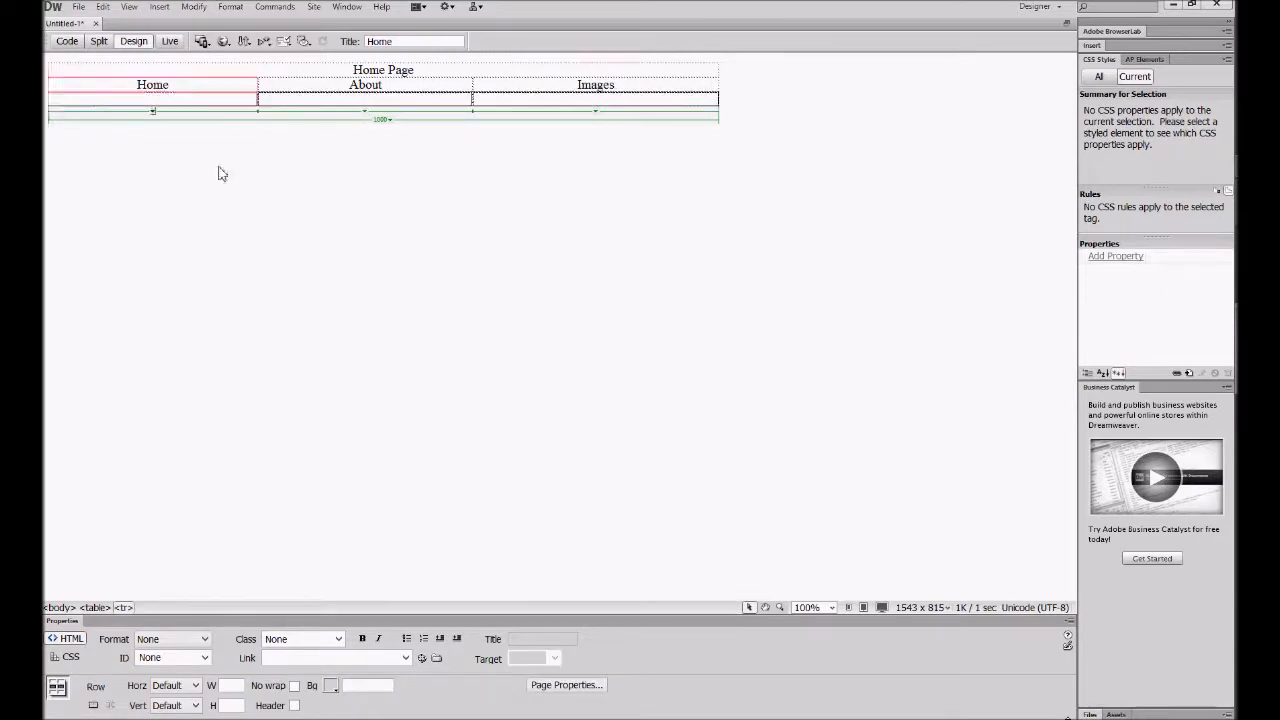
{"action": "left_click", "coordinate": [92, 708]}
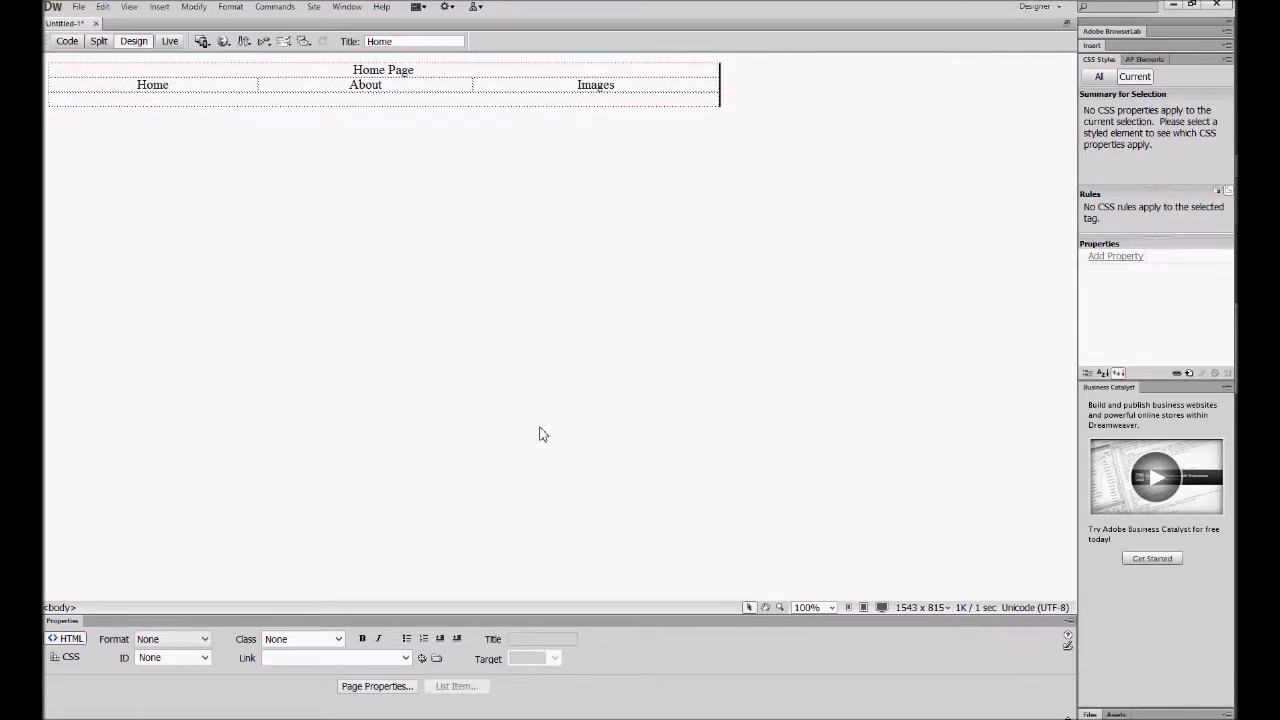
Set the whole table's alignment on the page to Center.
{"action": "left_click", "coordinate": [714, 95]}
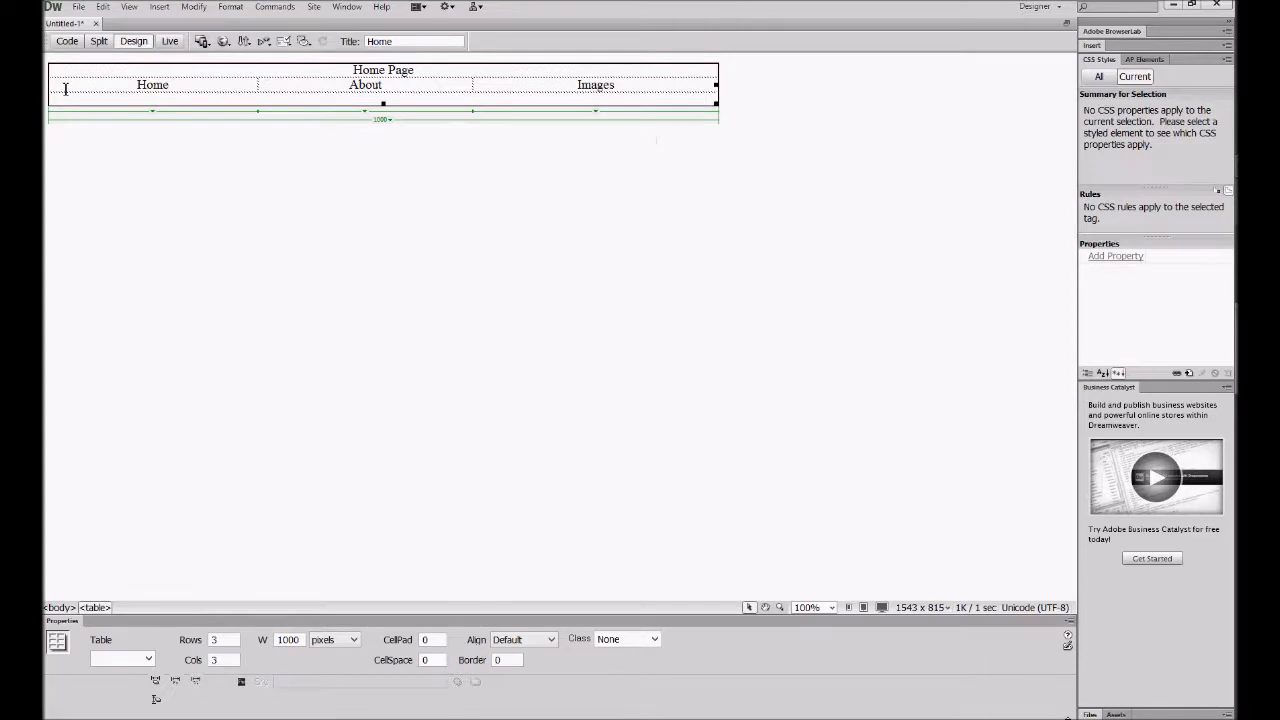
{"action": "left_click", "coordinate": [550, 640]}
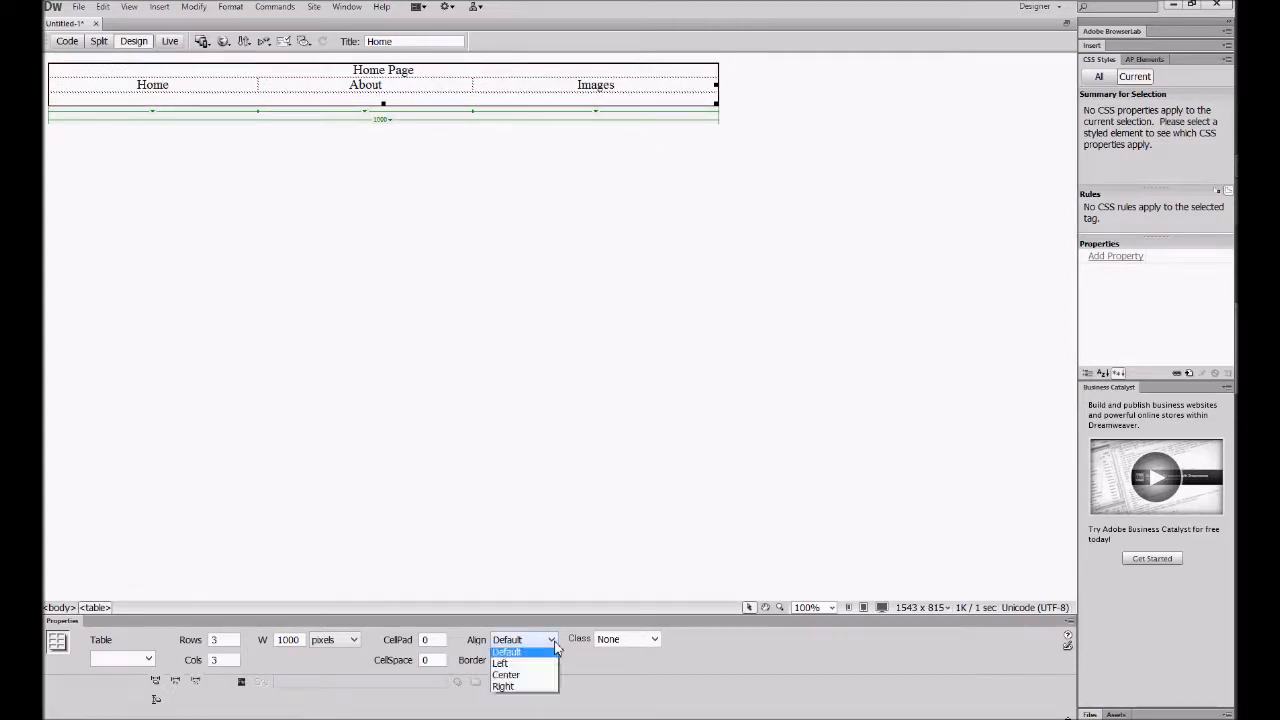
{"action": "left_click", "coordinate": [515, 680]}
{"action": "left_click", "coordinate": [630, 210]}
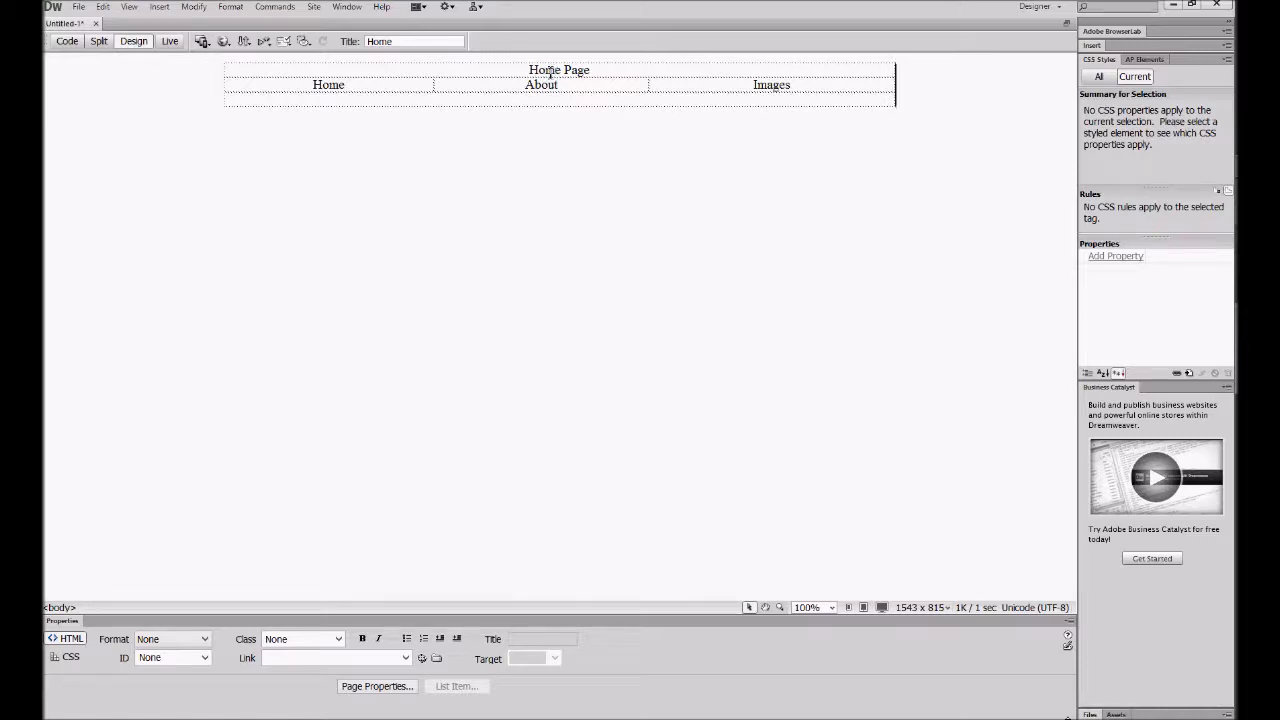
Examine the table's generated HTML in Code view, highlighting the "Home Page" text, and return to Design view.
{"action": "left_click", "coordinate": [68, 42]}
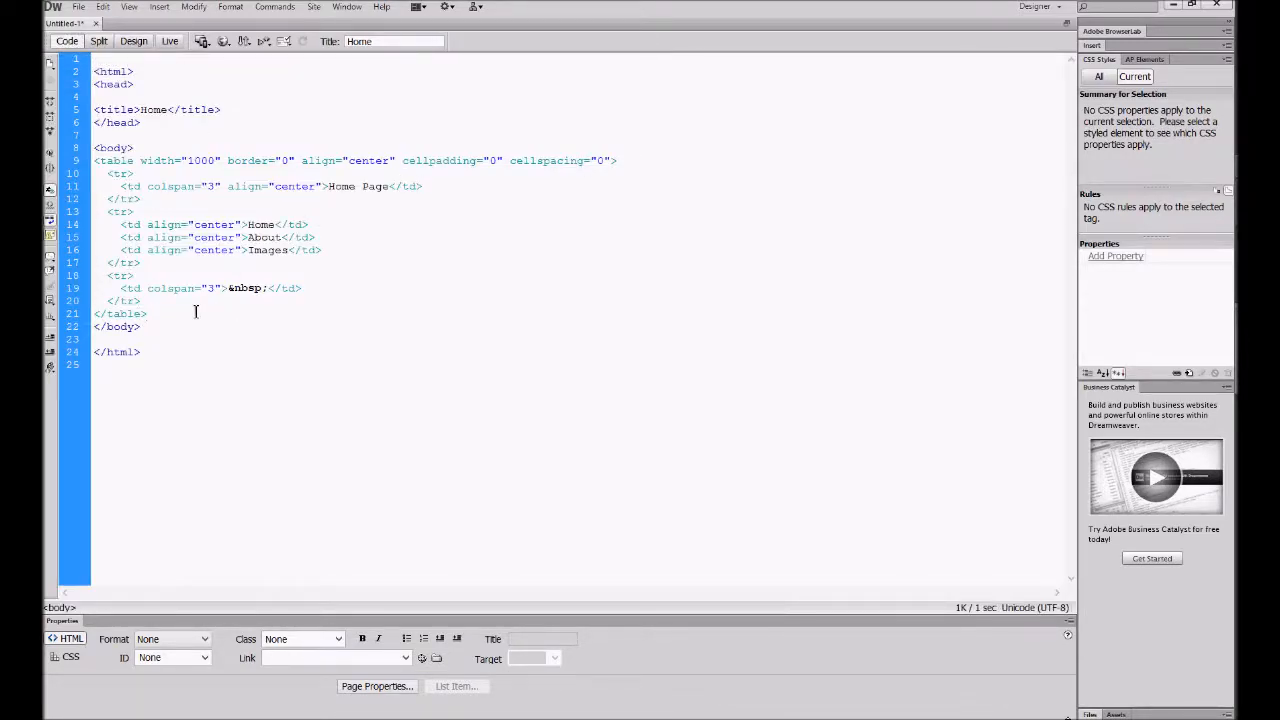
{"action": "left_click", "coordinate": [332, 188]}
{"action": "left_click_drag", "start_coordinate": [386, 187], "coordinate": [332, 191]}
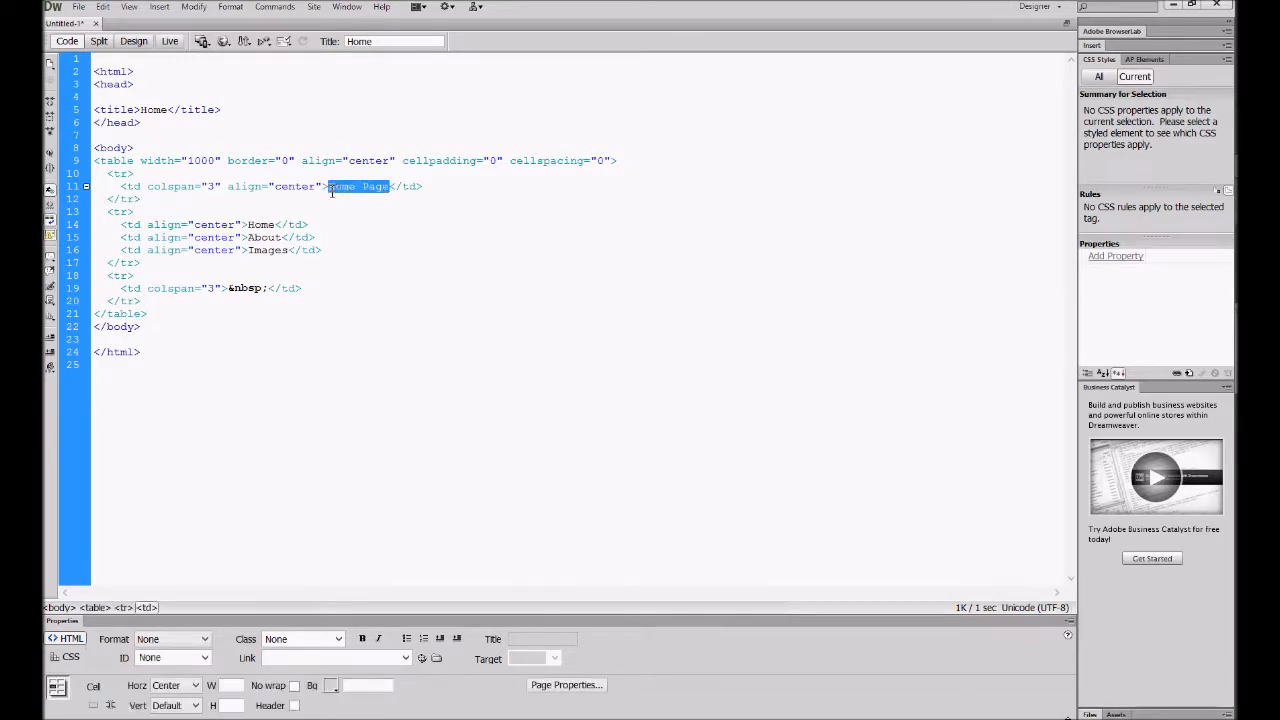
{"action": "left_click", "coordinate": [133, 41]}
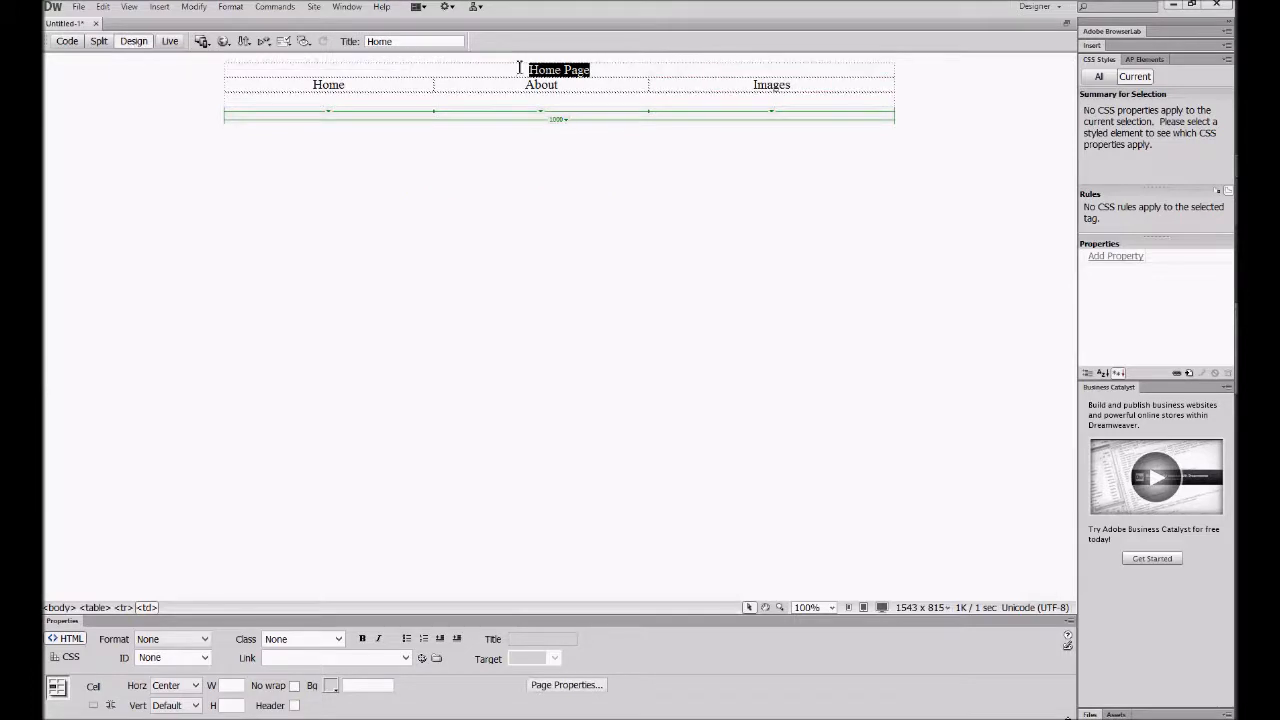
Wrap the "Home Page" text in <h1> and </h1> tags in the table's first-row code and return to Design view.
{"action": "left_click", "coordinate": [578, 168]}
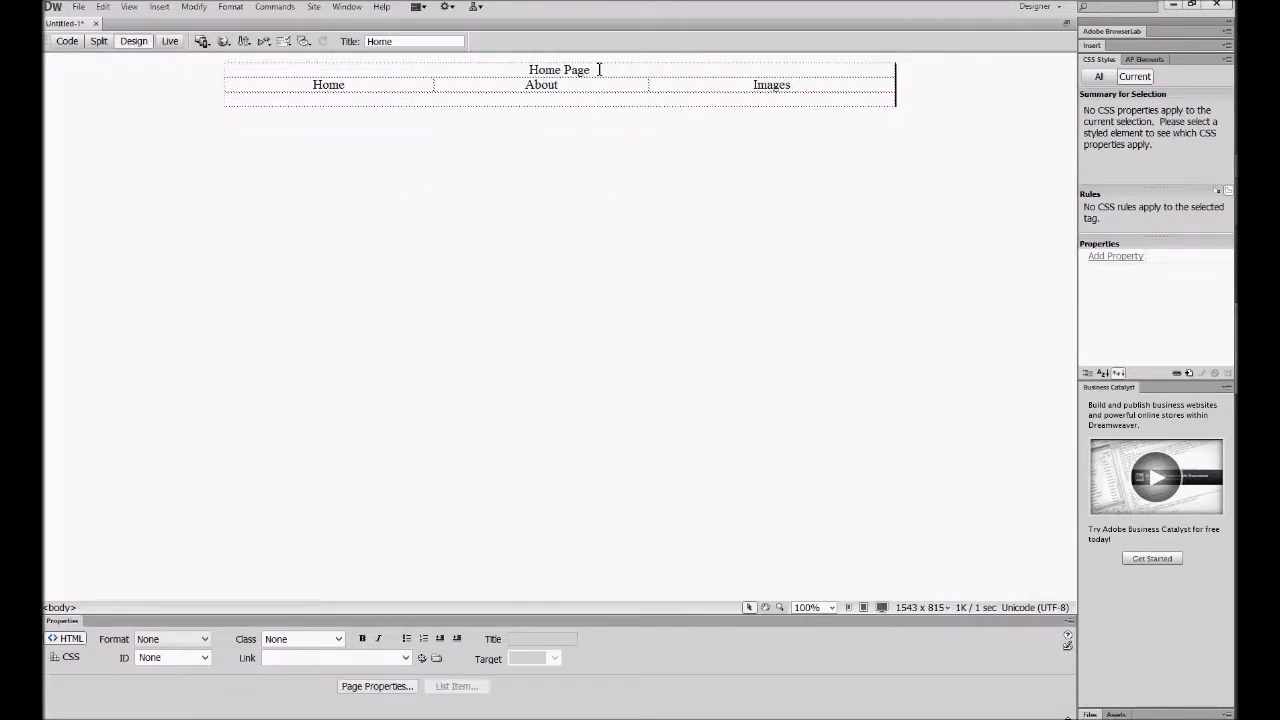
{"action": "left_click_drag", "start_coordinate": [599, 69], "coordinate": [527, 70]}
{"action": "left_click", "coordinate": [67, 41]}
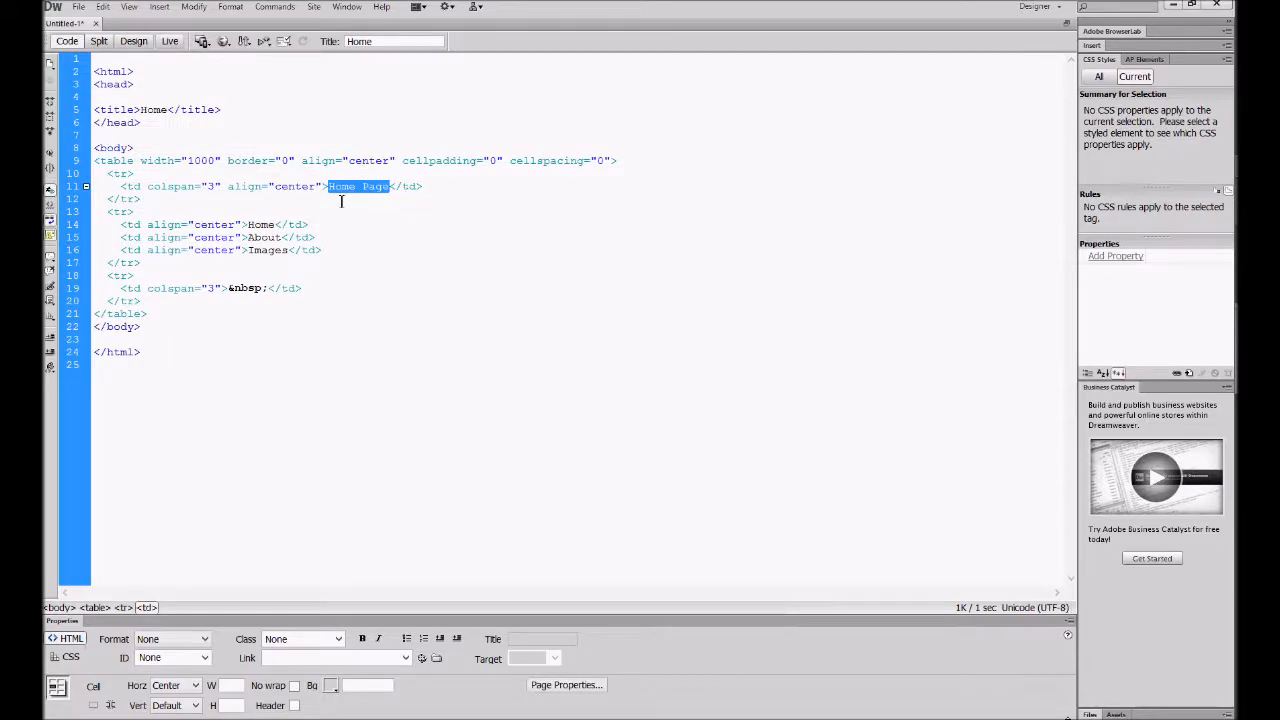
{"action": "left_click", "coordinate": [371, 186]}
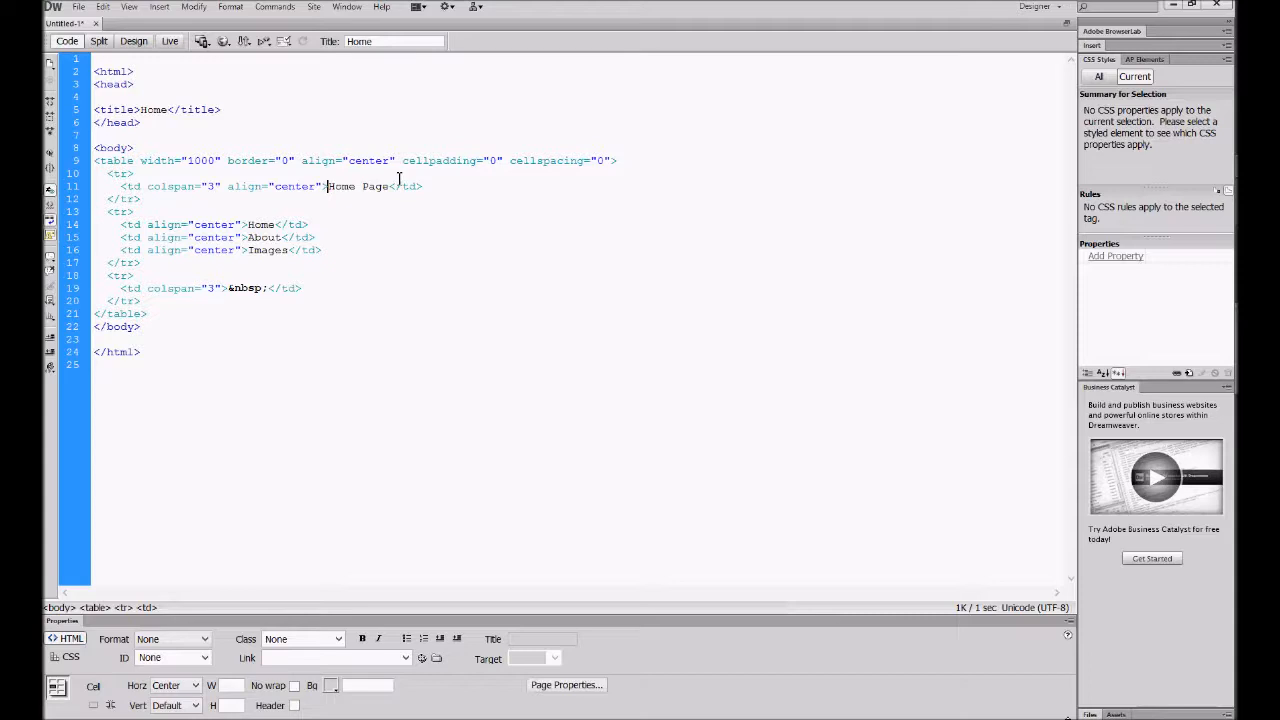
{"action": "type", "text": "<h1"}
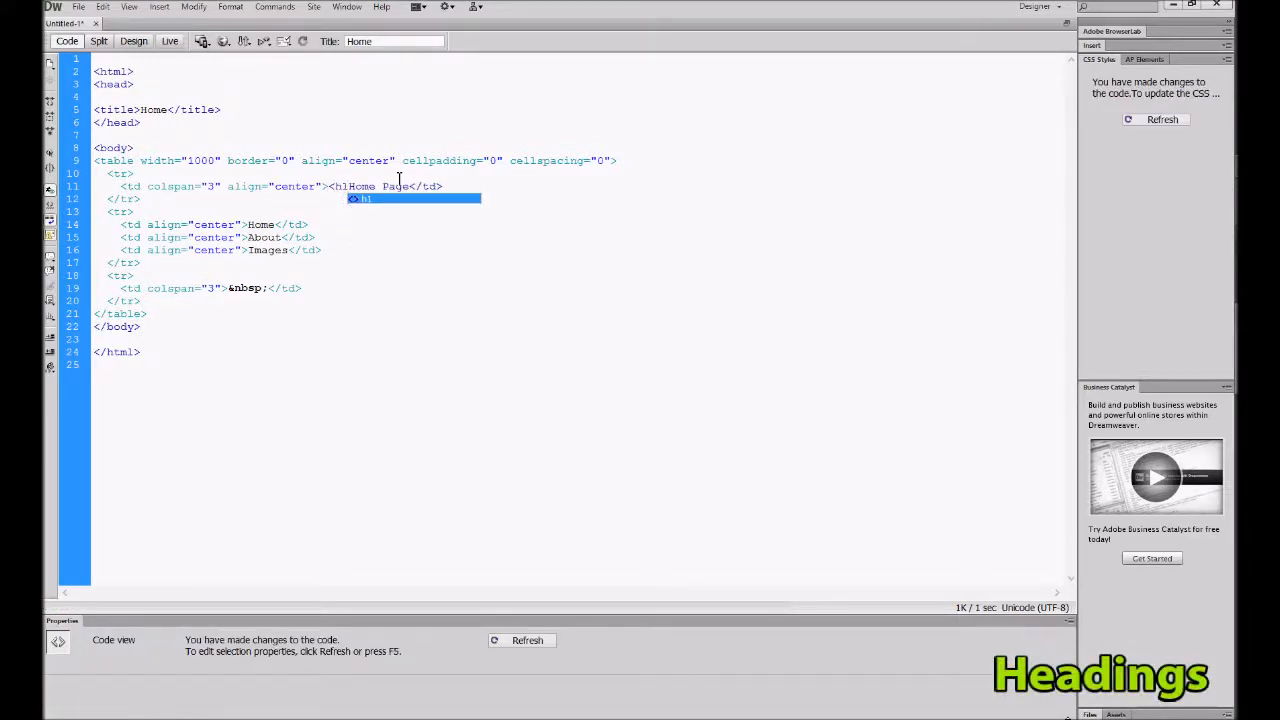
{"action": "type", "text": ">Home Page"}
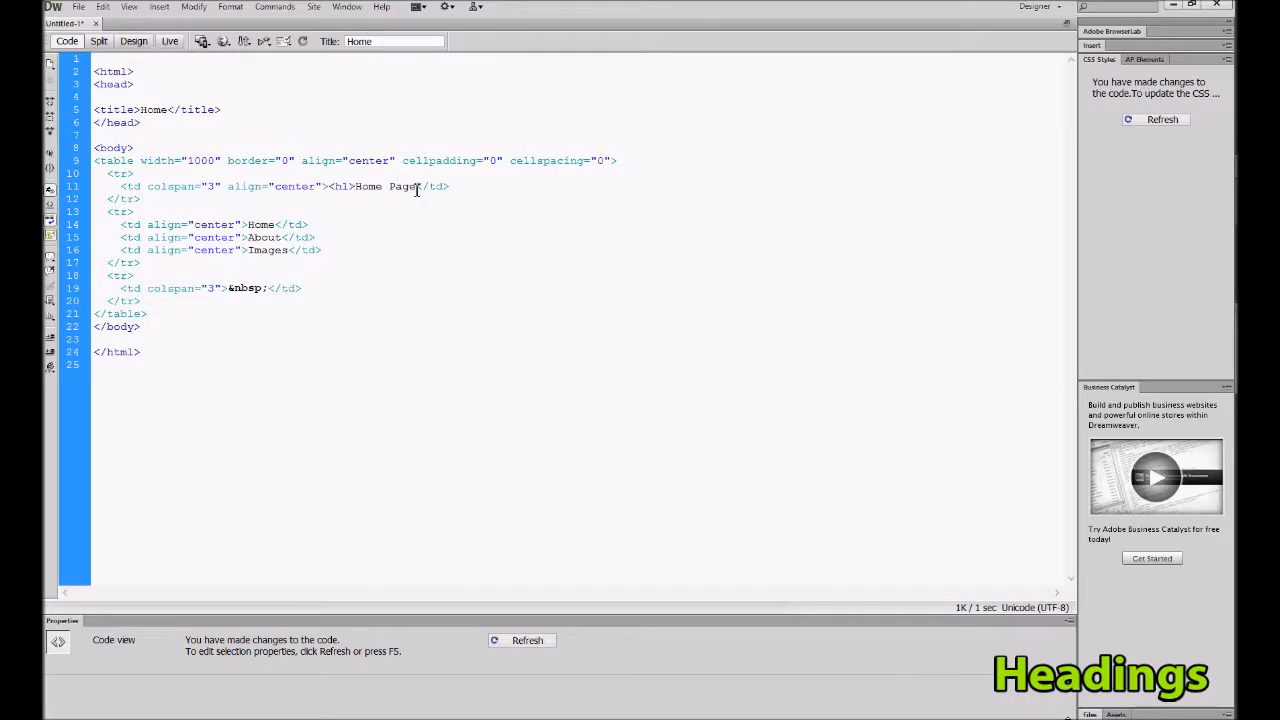
{"action": "type", "text": "</h1>"}
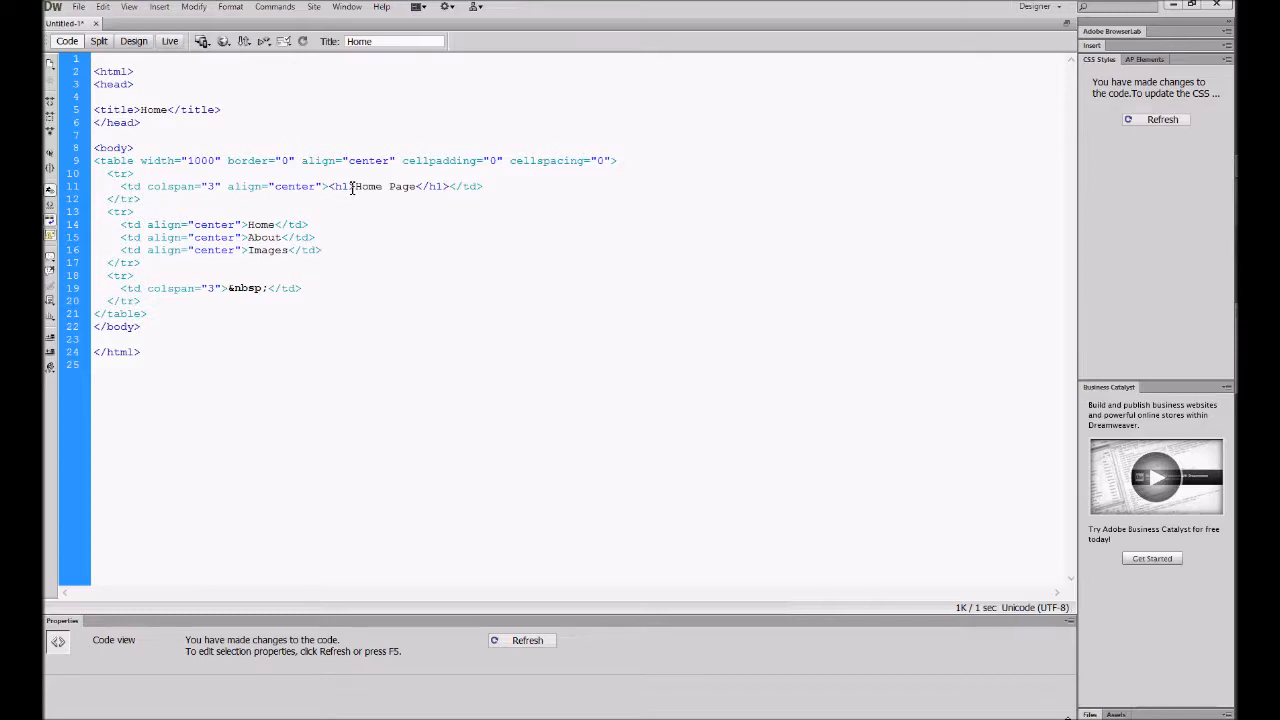
{"action": "left_click", "coordinate": [140, 44]}
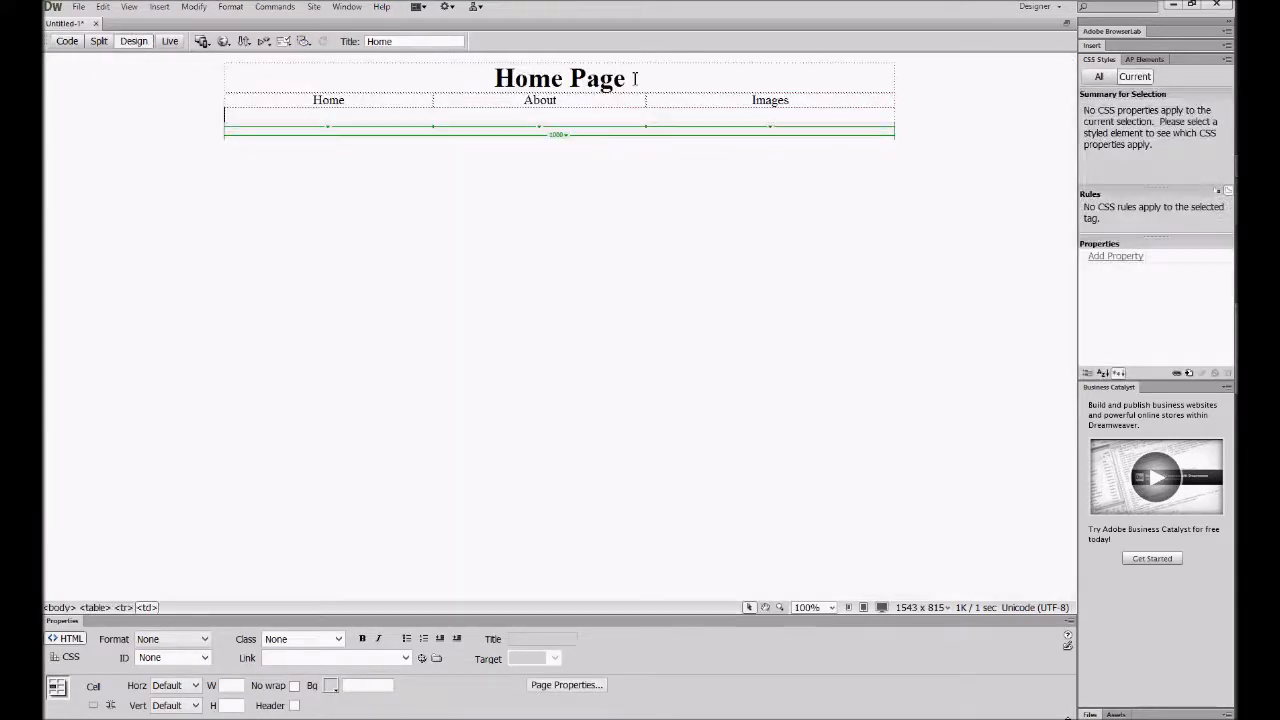
Open the page properties for CSS headings and set the Heading 1 size to 24 px.
{"action": "left_click", "coordinate": [564, 207]}
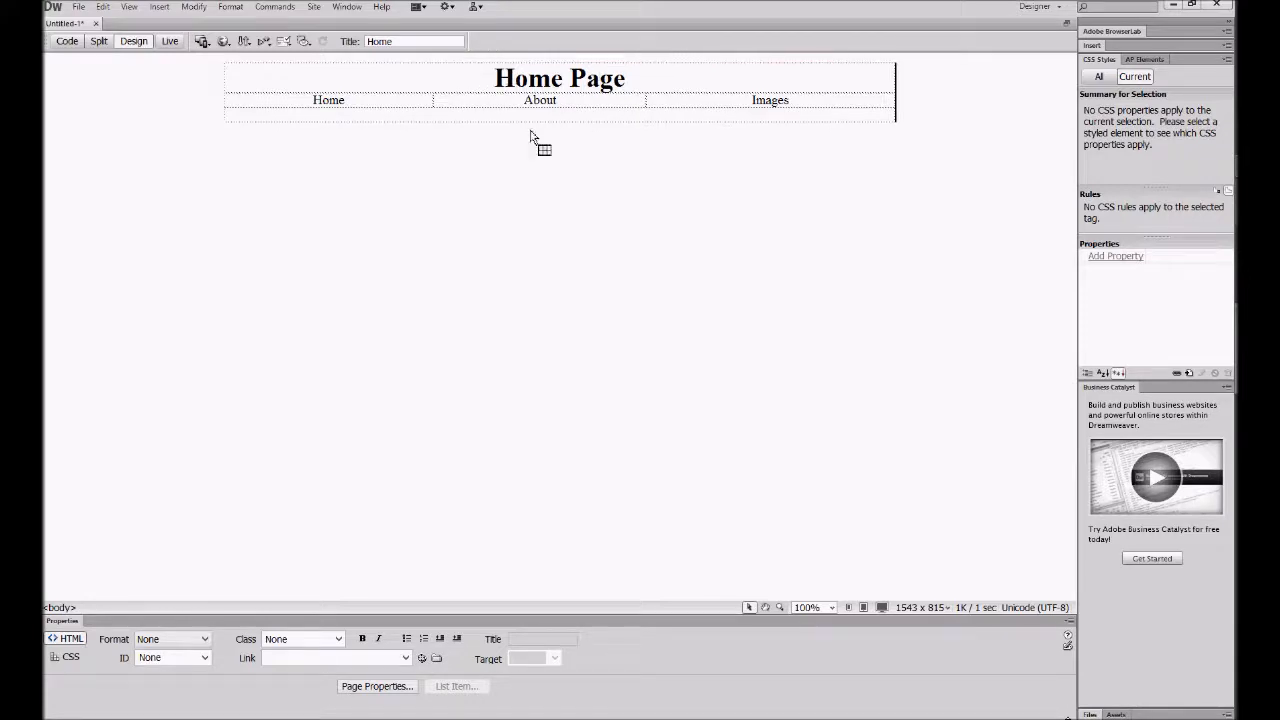
{"action": "left_click", "coordinate": [396, 687]}
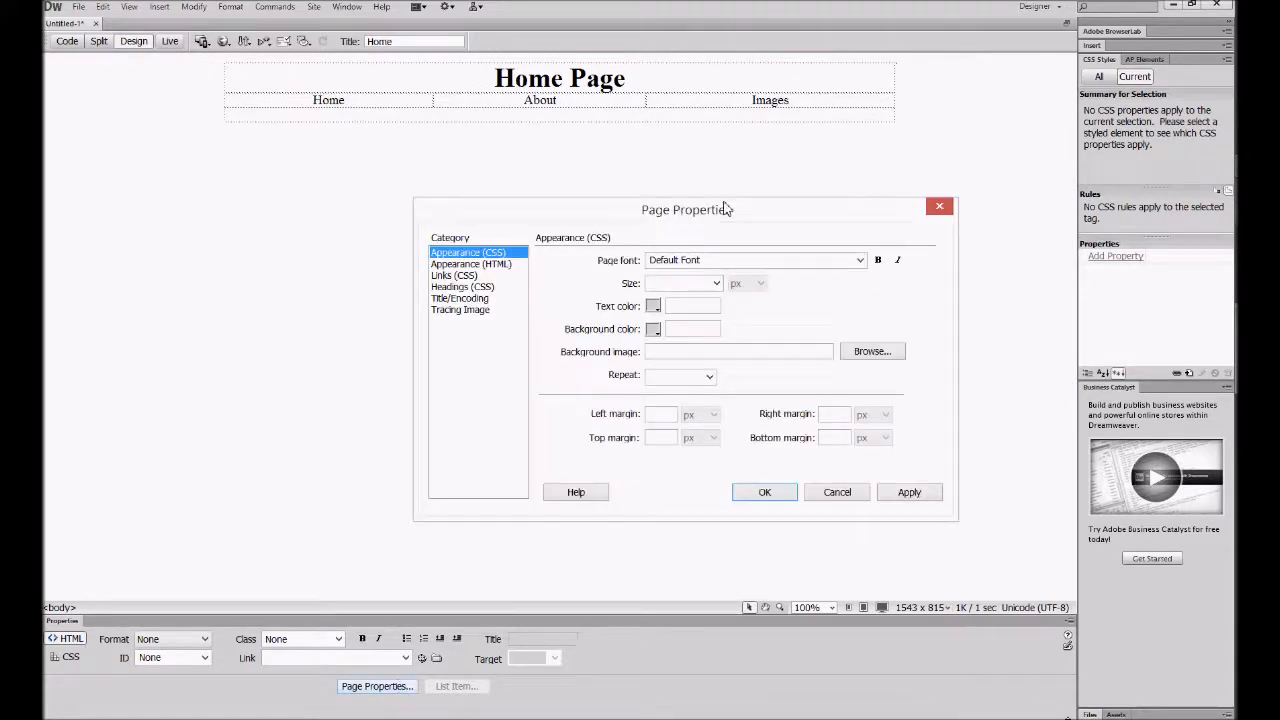
{"action": "left_click_drag", "start_coordinate": [699, 212], "coordinate": [572, 193]}
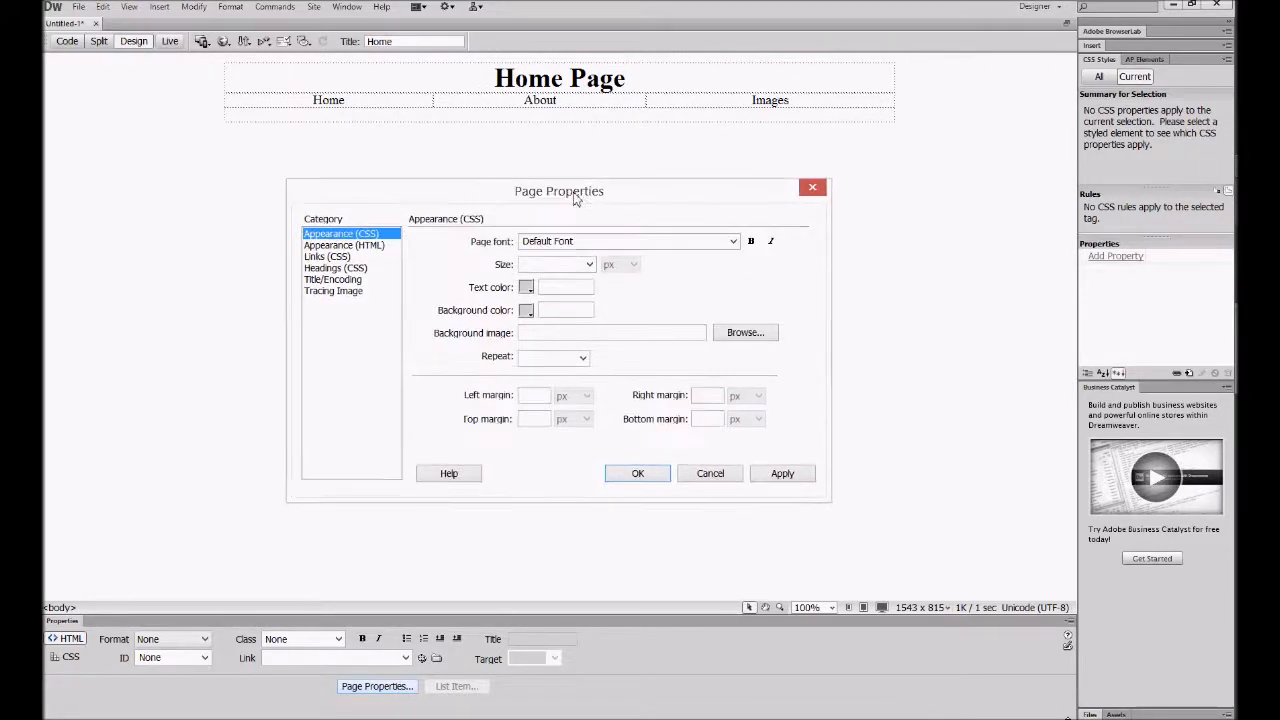
{"action": "left_click", "coordinate": [334, 269]}
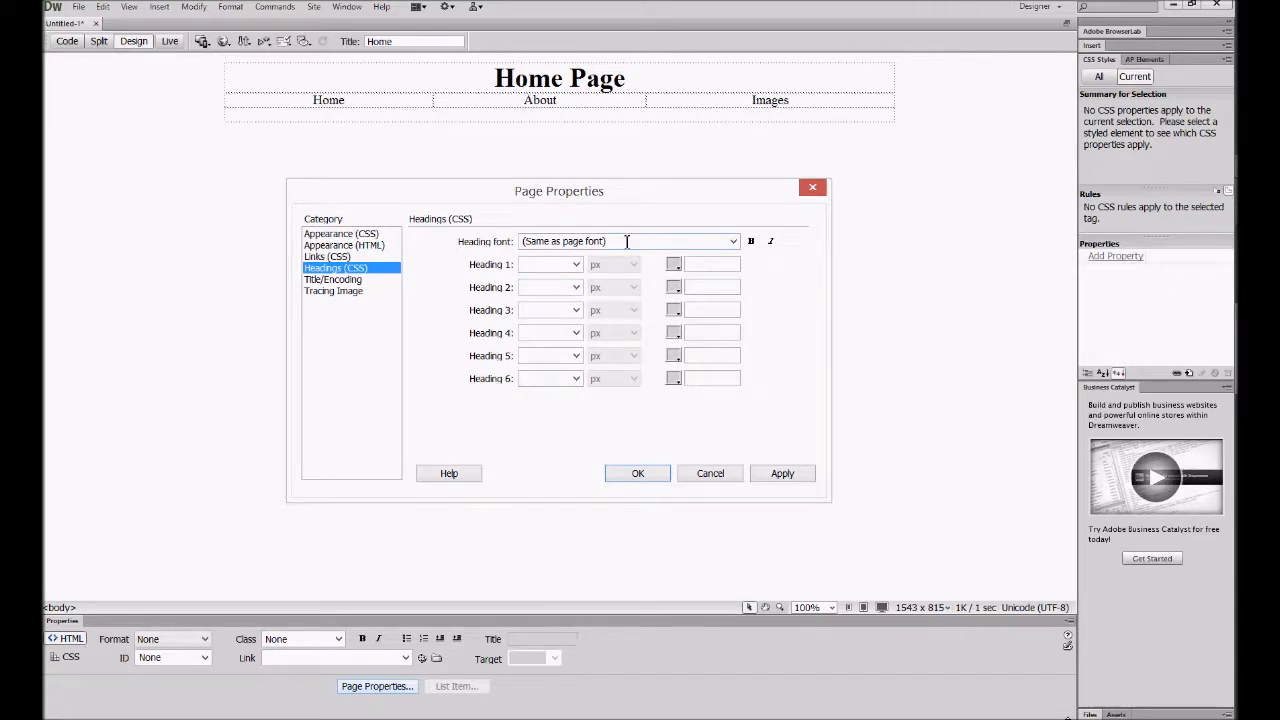
{"action": "left_click", "coordinate": [734, 242]}
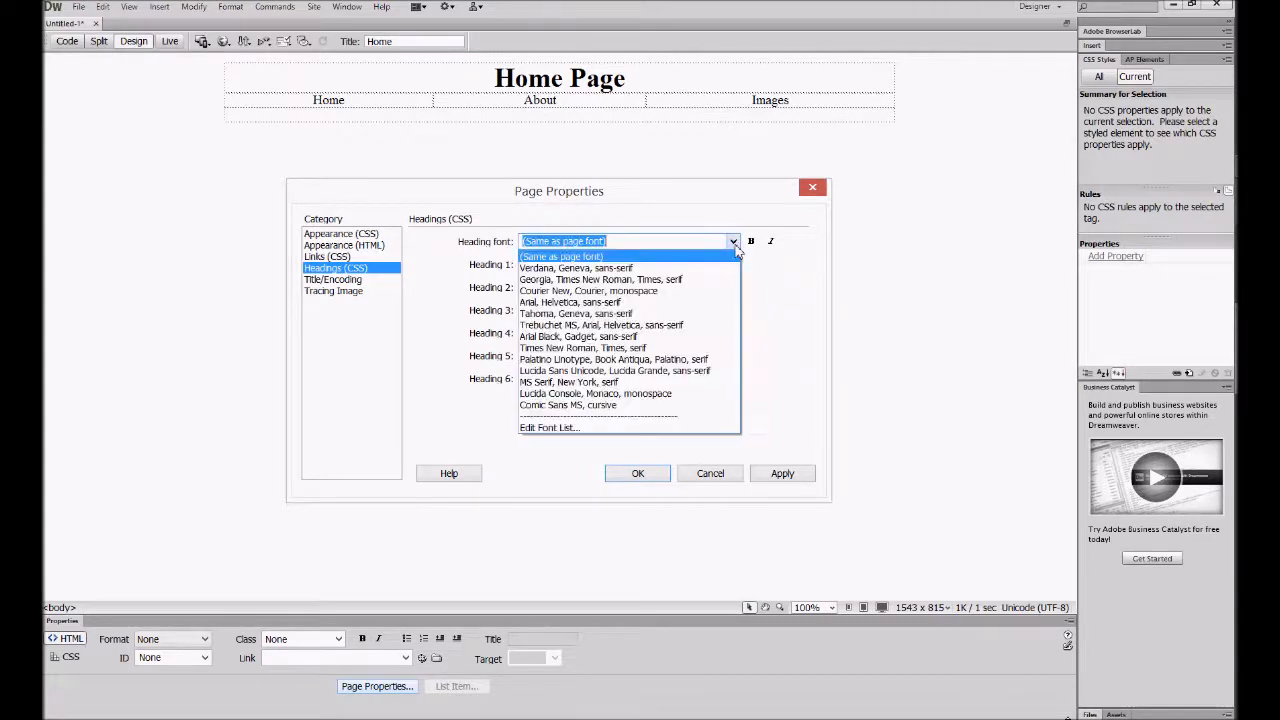
{"action": "left_click", "coordinate": [674, 262]}
{"action": "left_click", "coordinate": [576, 264]}
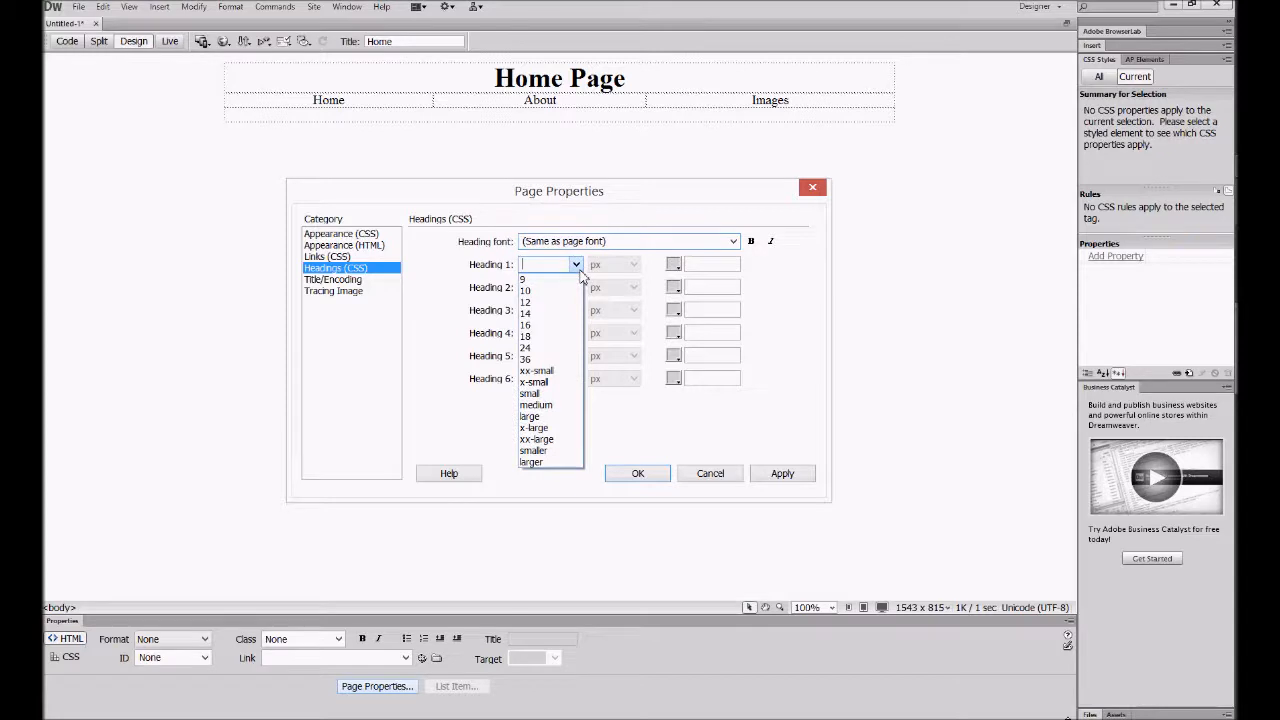
{"action": "left_click", "coordinate": [540, 350]}
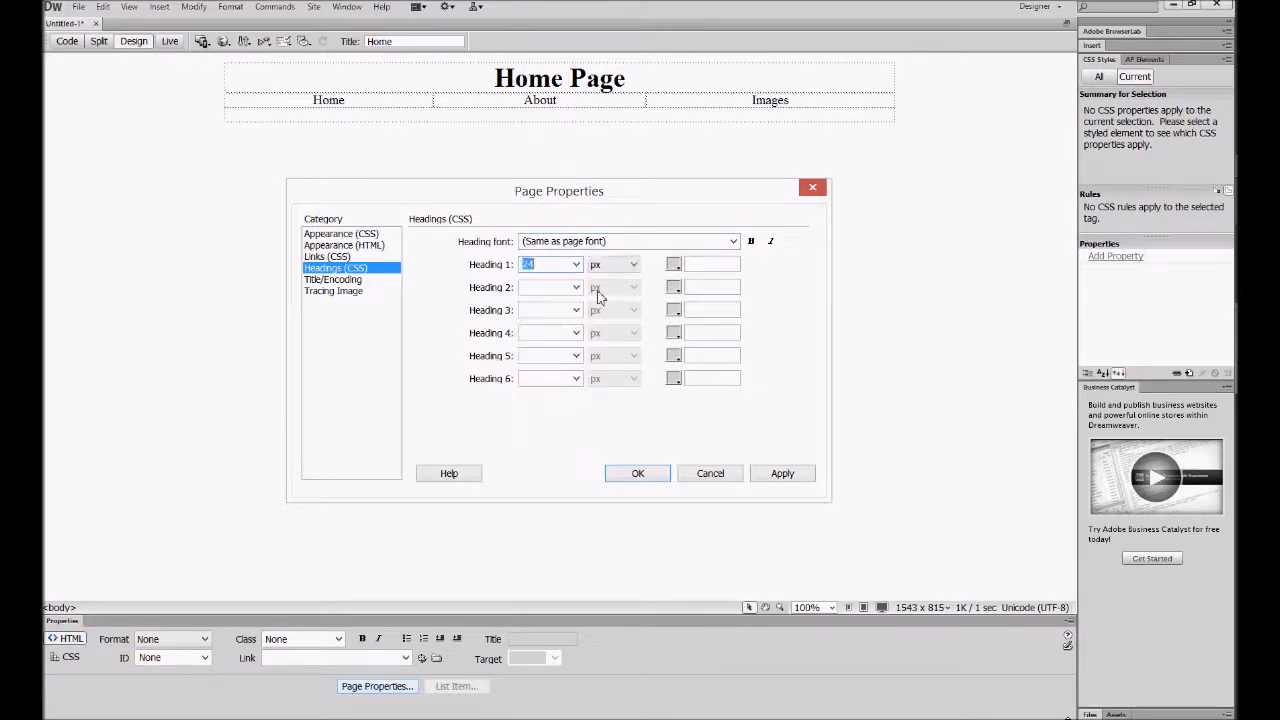
Make the heading font bold, set the Heading 1 color to #30C, and apply the changes.
{"action": "left_click", "coordinate": [674, 264]}
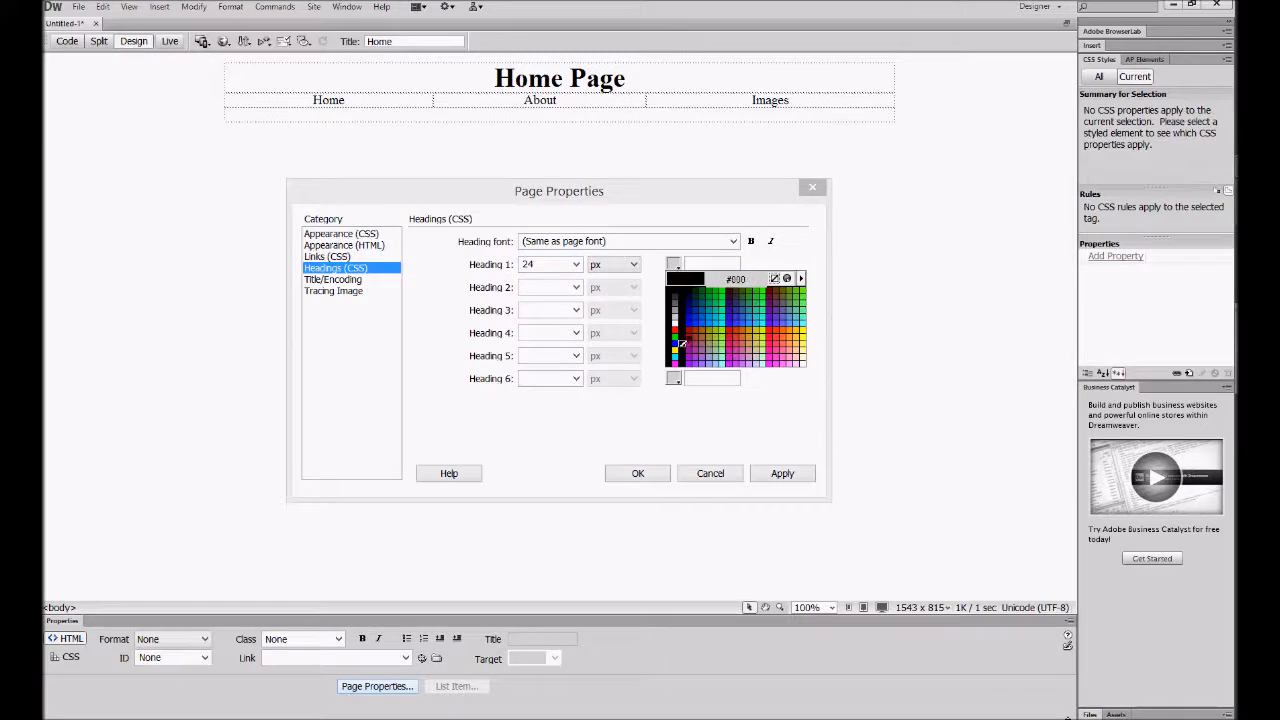
{"action": "left_click", "coordinate": [676, 342]}
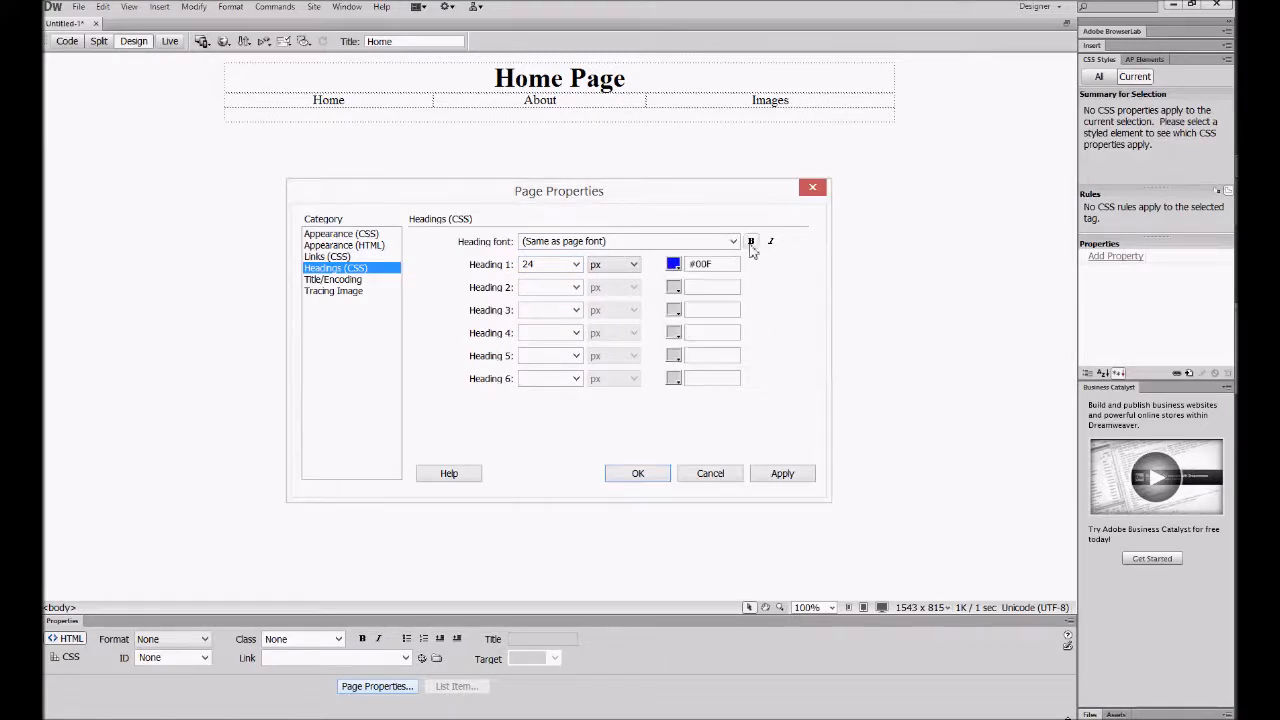
{"action": "left_click", "coordinate": [676, 266]}
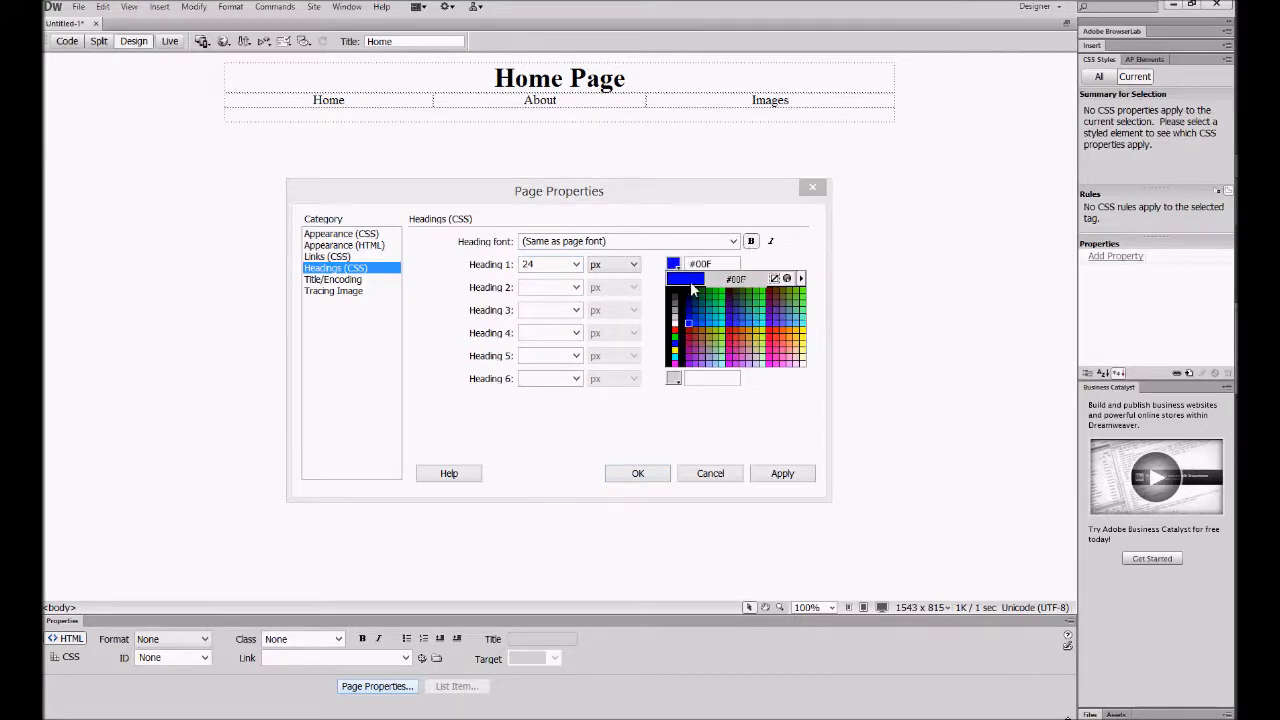
{"action": "left_click", "coordinate": [733, 316]}
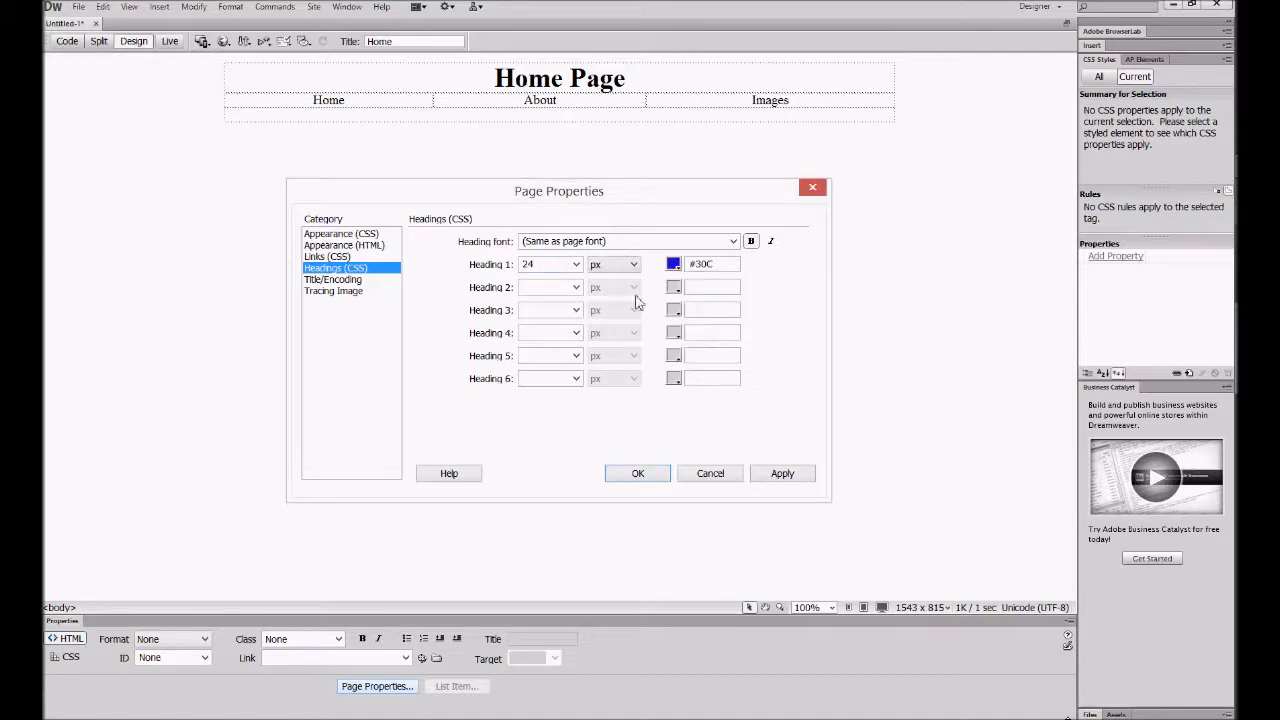
{"action": "left_click", "coordinate": [767, 480]}
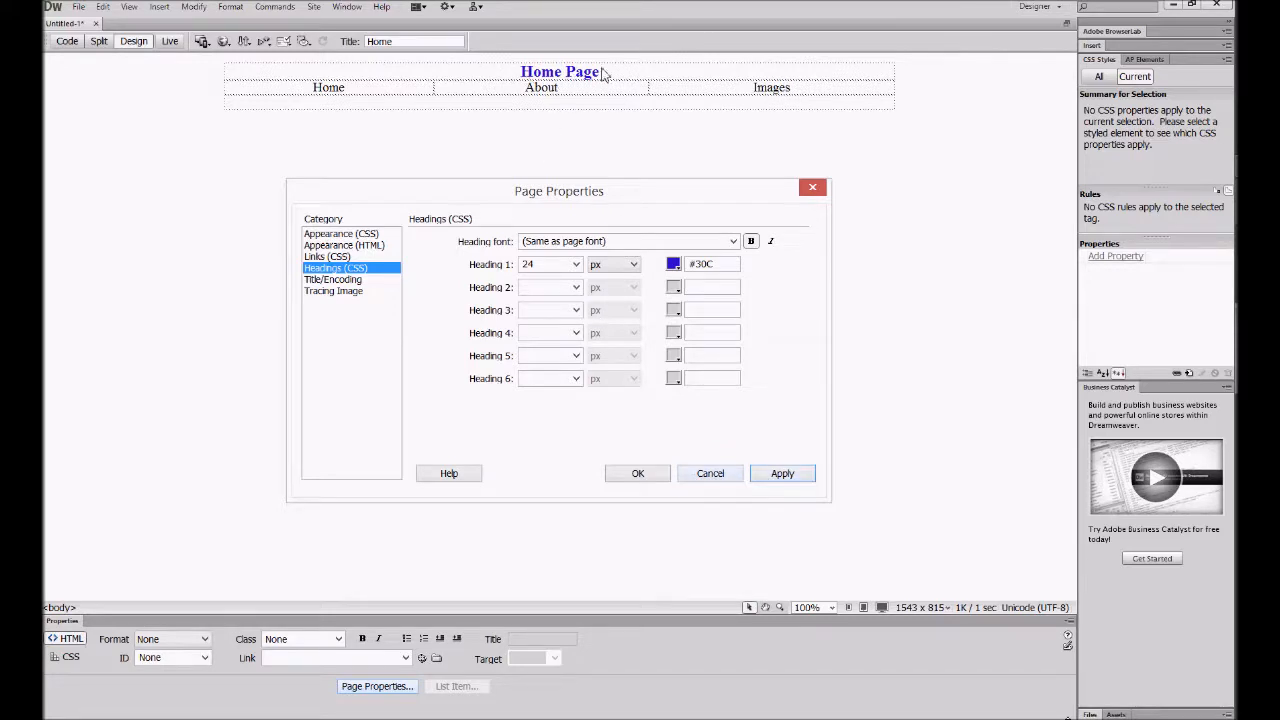
Set the Heading 1 size to 36 px, apply it, and close the page properties.
{"action": "left_click", "coordinate": [574, 264]}
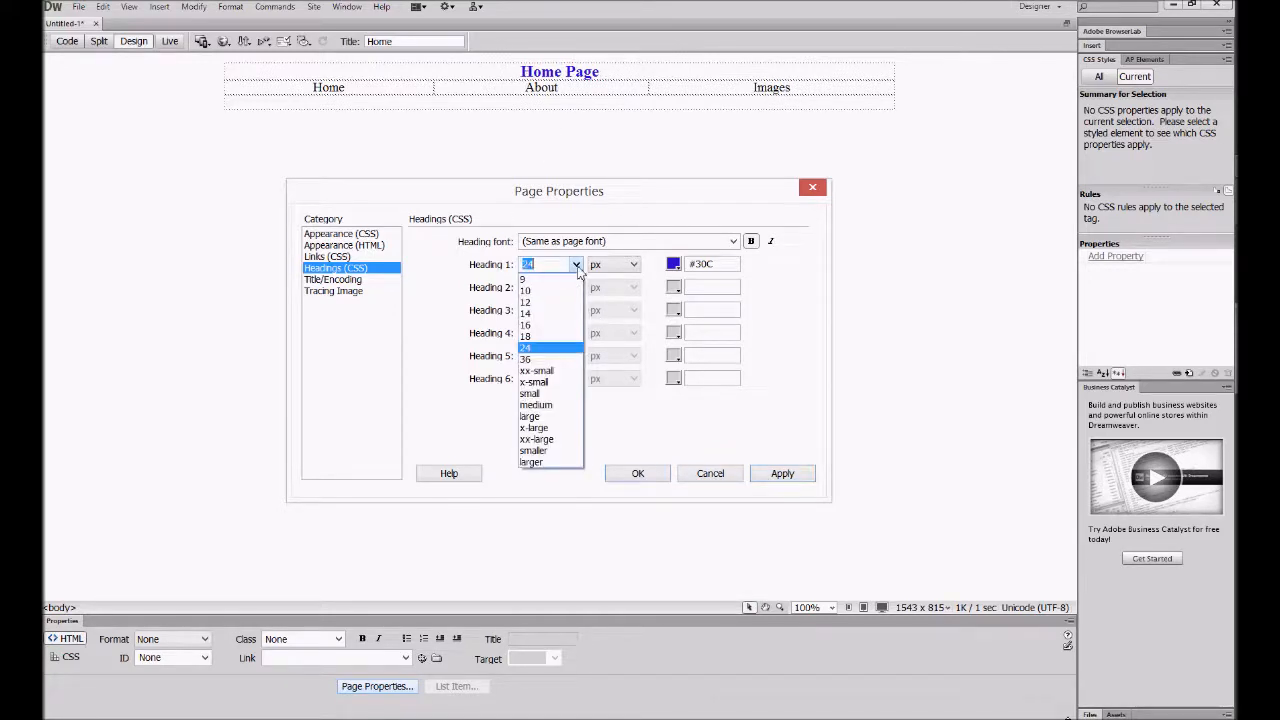
{"action": "left_click", "coordinate": [549, 360]}
{"action": "left_click", "coordinate": [770, 476]}
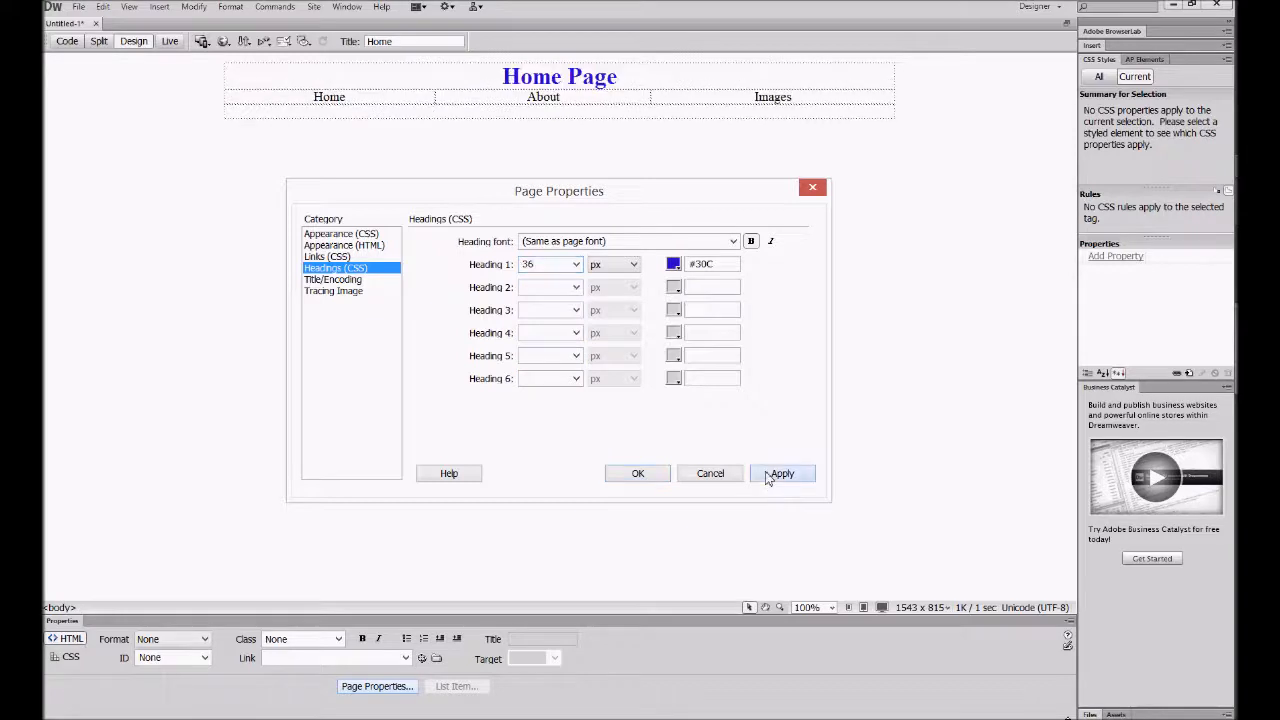
{"action": "left_click", "coordinate": [638, 473]}
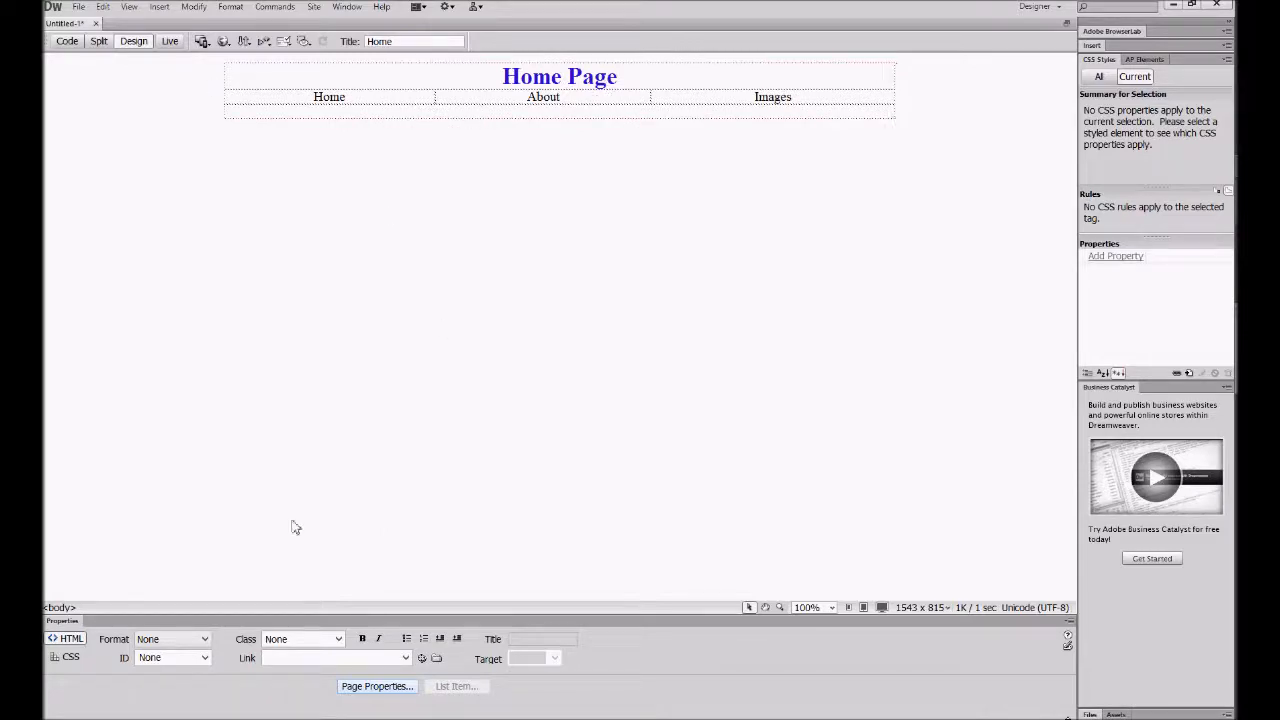
Apply the Heading 1 format to the "Home" text in the navigation row.
{"action": "double_click", "coordinate": [333, 99]}
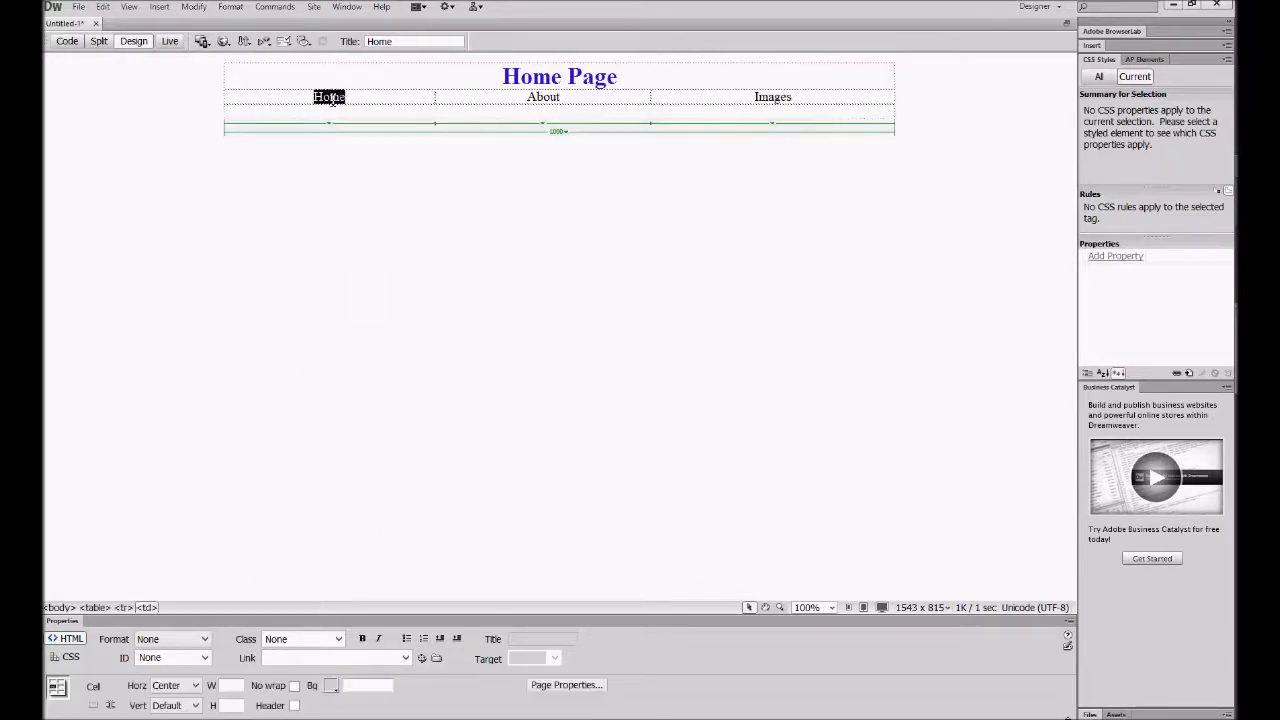
{"action": "left_click", "coordinate": [202, 640]}
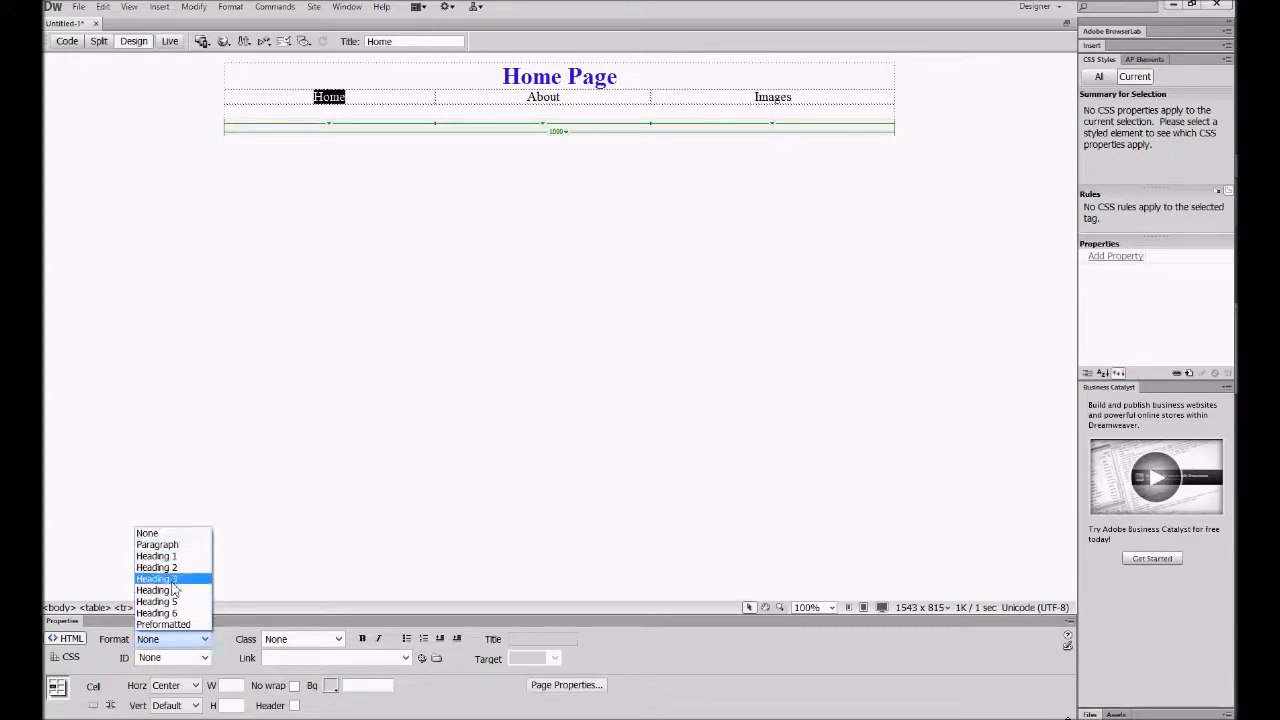
{"action": "left_click", "coordinate": [160, 556]}
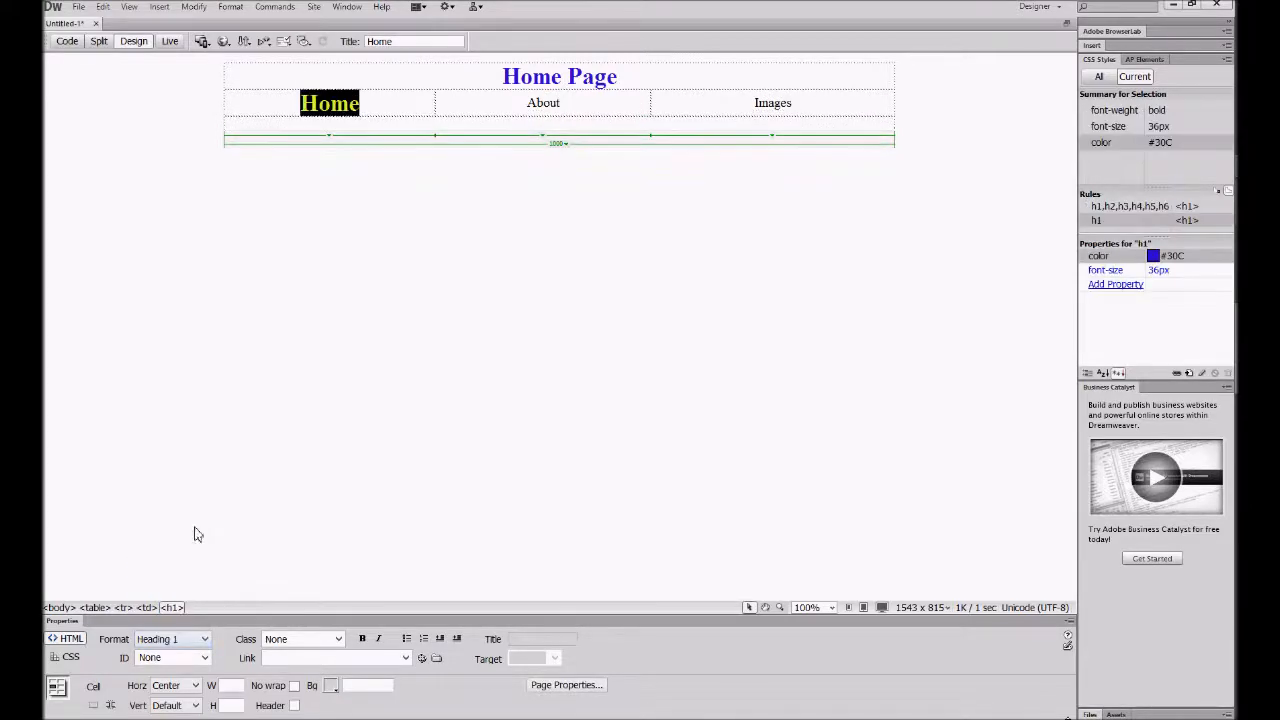
{"action": "left_click", "coordinate": [451, 183]}
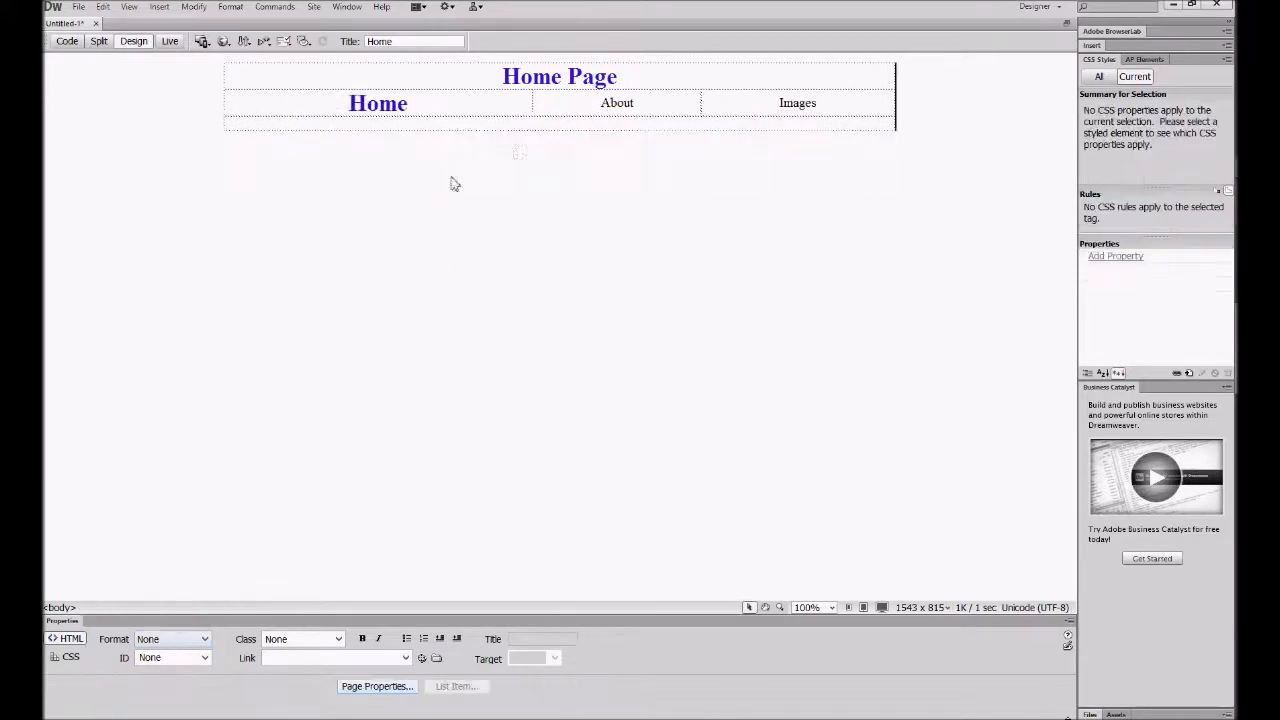
Change the format of the "Home" navigation text to Heading 2.
{"action": "left_click", "coordinate": [387, 97]}
{"action": "double_click", "coordinate": [387, 100]}
{"action": "left_click", "coordinate": [205, 642]}
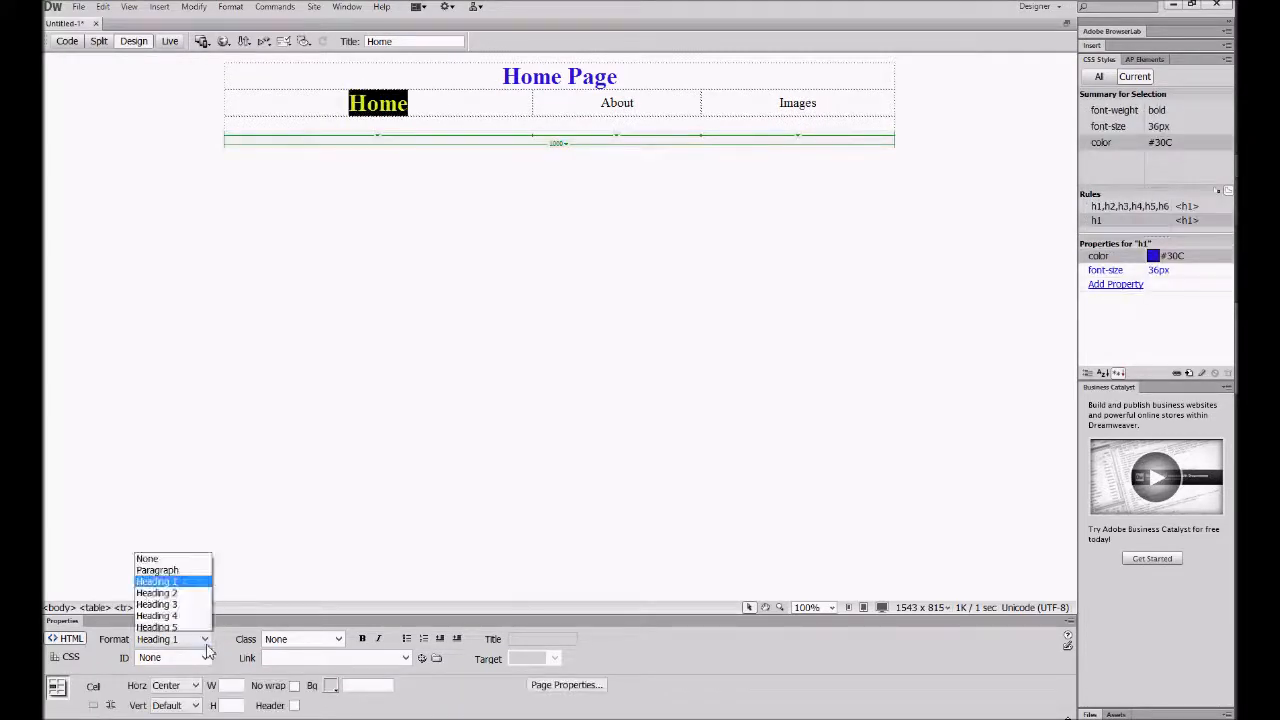
{"action": "left_click", "coordinate": [157, 593]}
{"action": "left_click", "coordinate": [428, 393]}
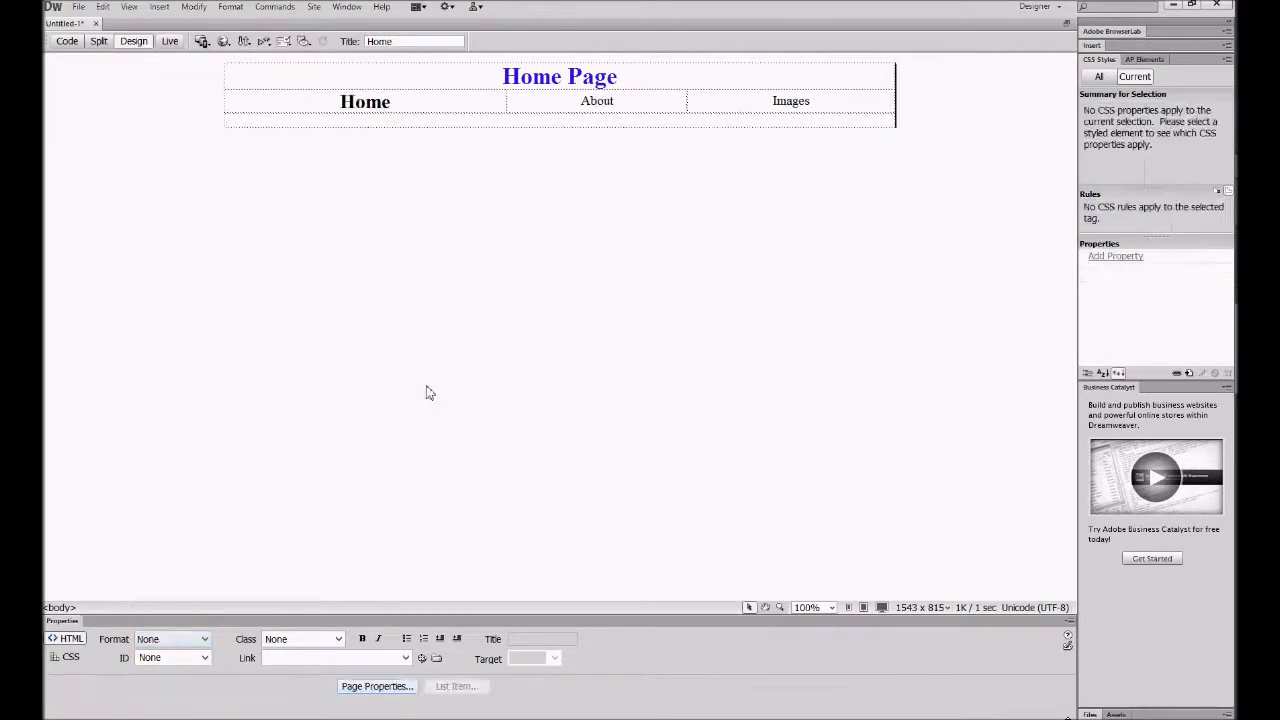
Remove the heading format from the "Home" navigation text by setting its format to None.
{"action": "left_click", "coordinate": [205, 642]}
{"action": "double_click", "coordinate": [374, 104]}
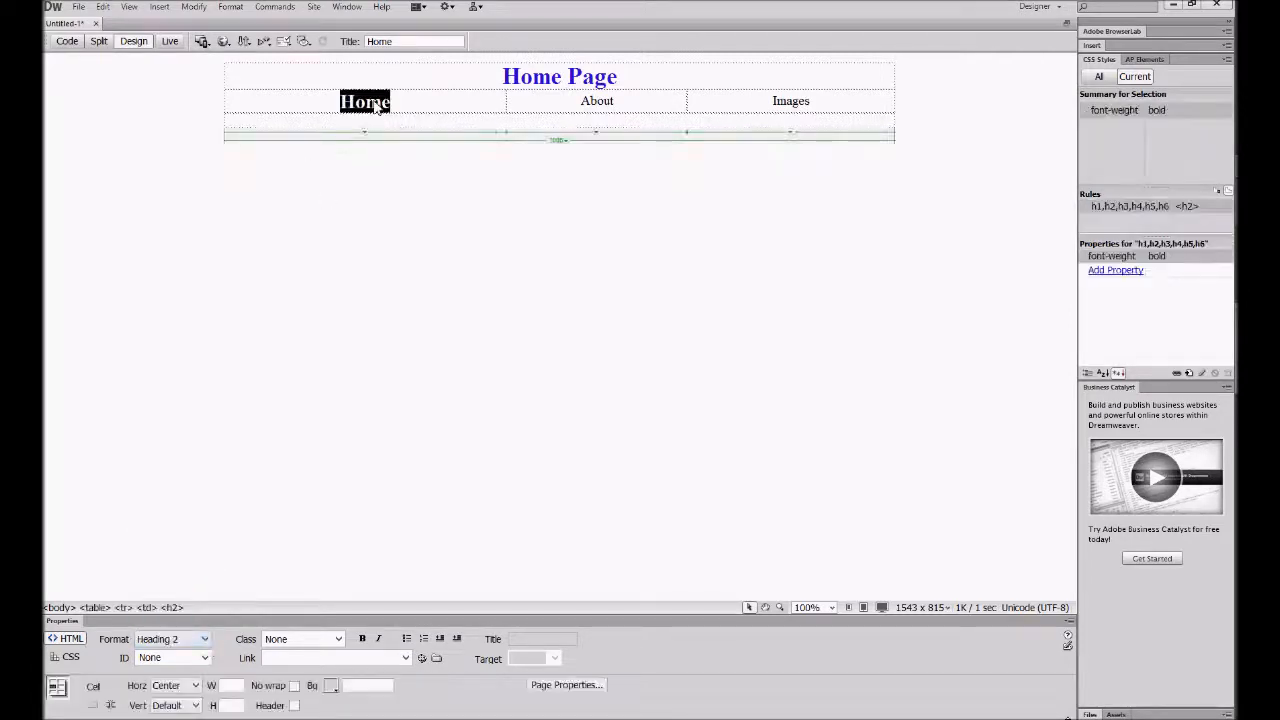
{"action": "left_click", "coordinate": [205, 639]}
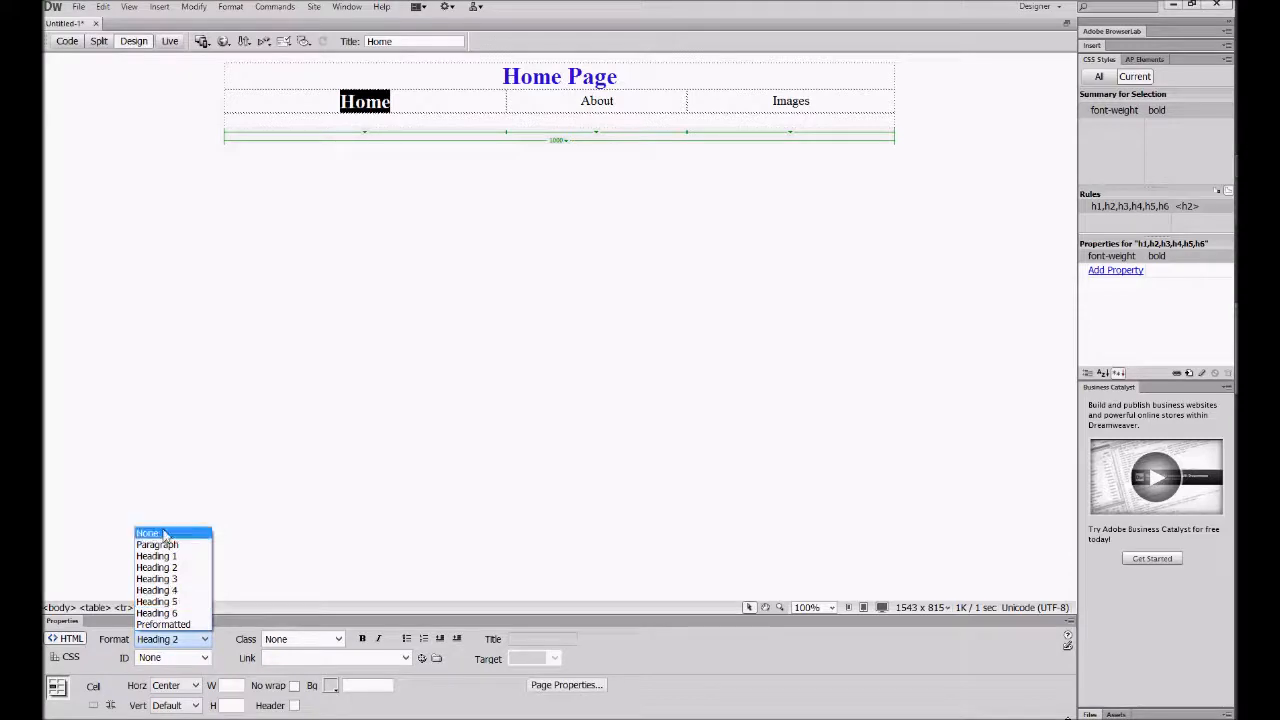
{"action": "left_click", "coordinate": [166, 536]}
{"action": "left_click", "coordinate": [329, 140]}
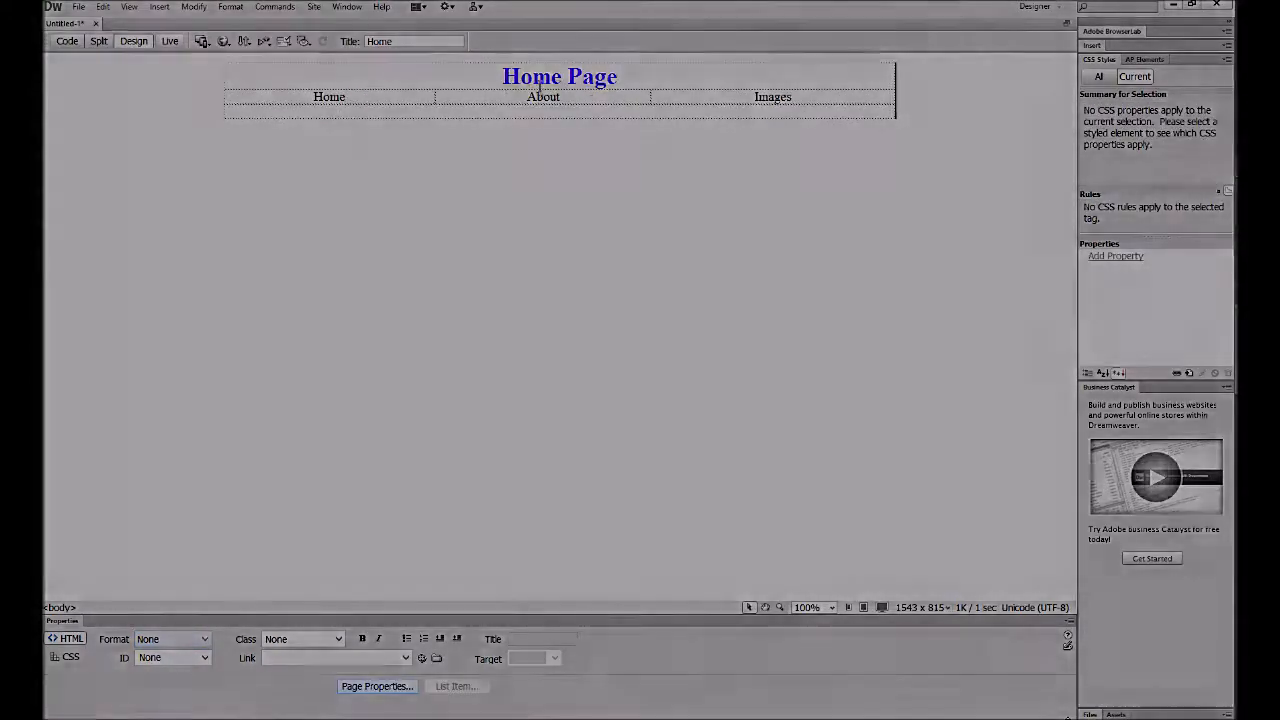